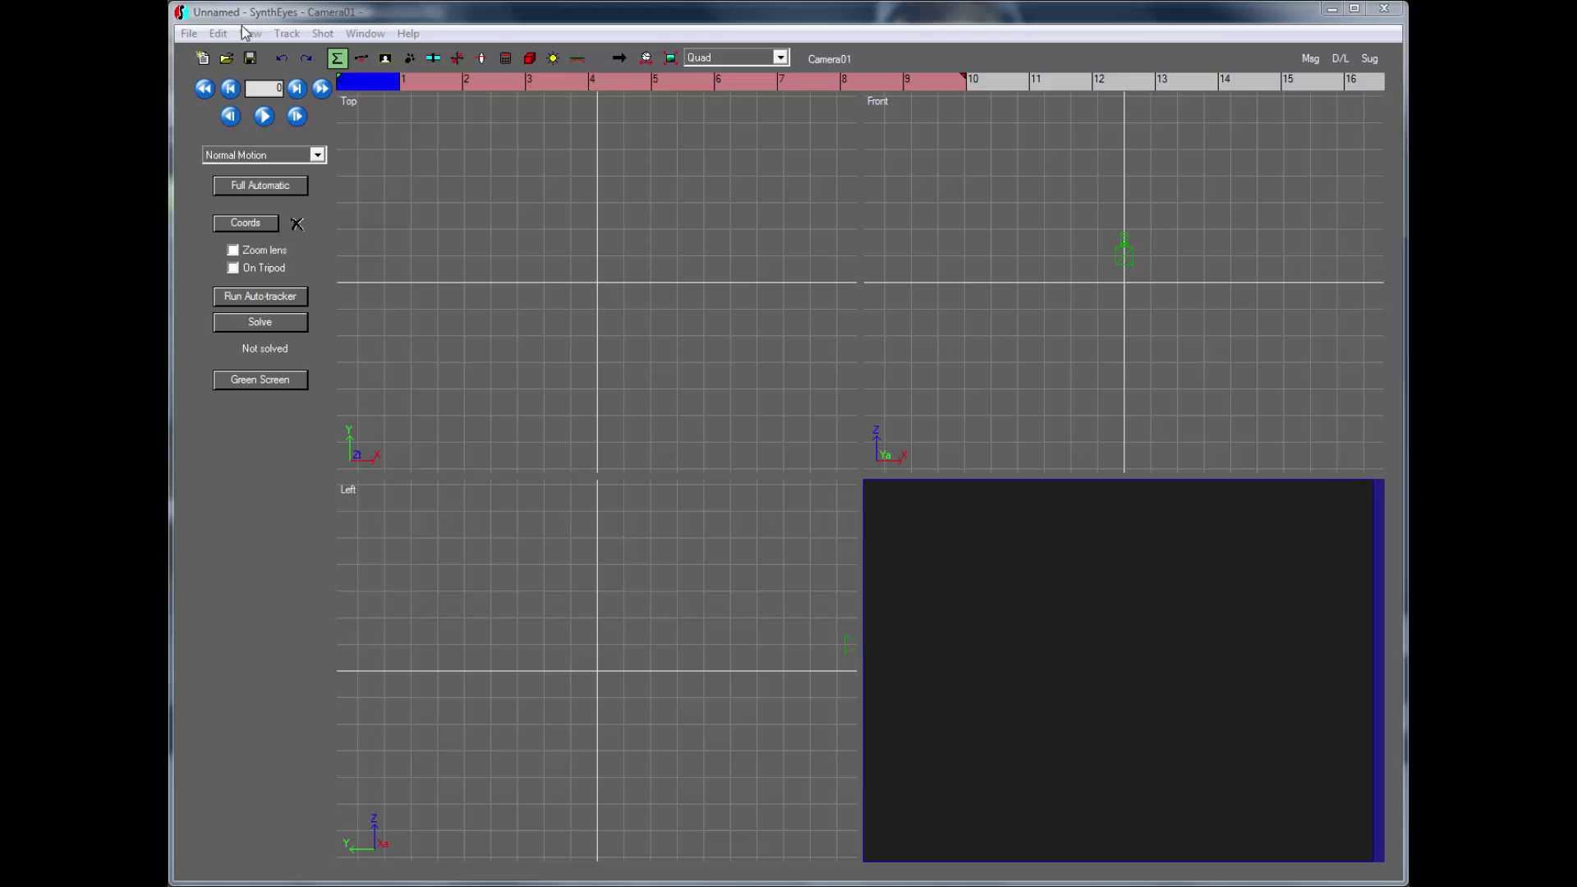
Start a new shot from flyover.avi, bringing up its 152-frame, 29.97 fps shot settings.
click(189, 36)
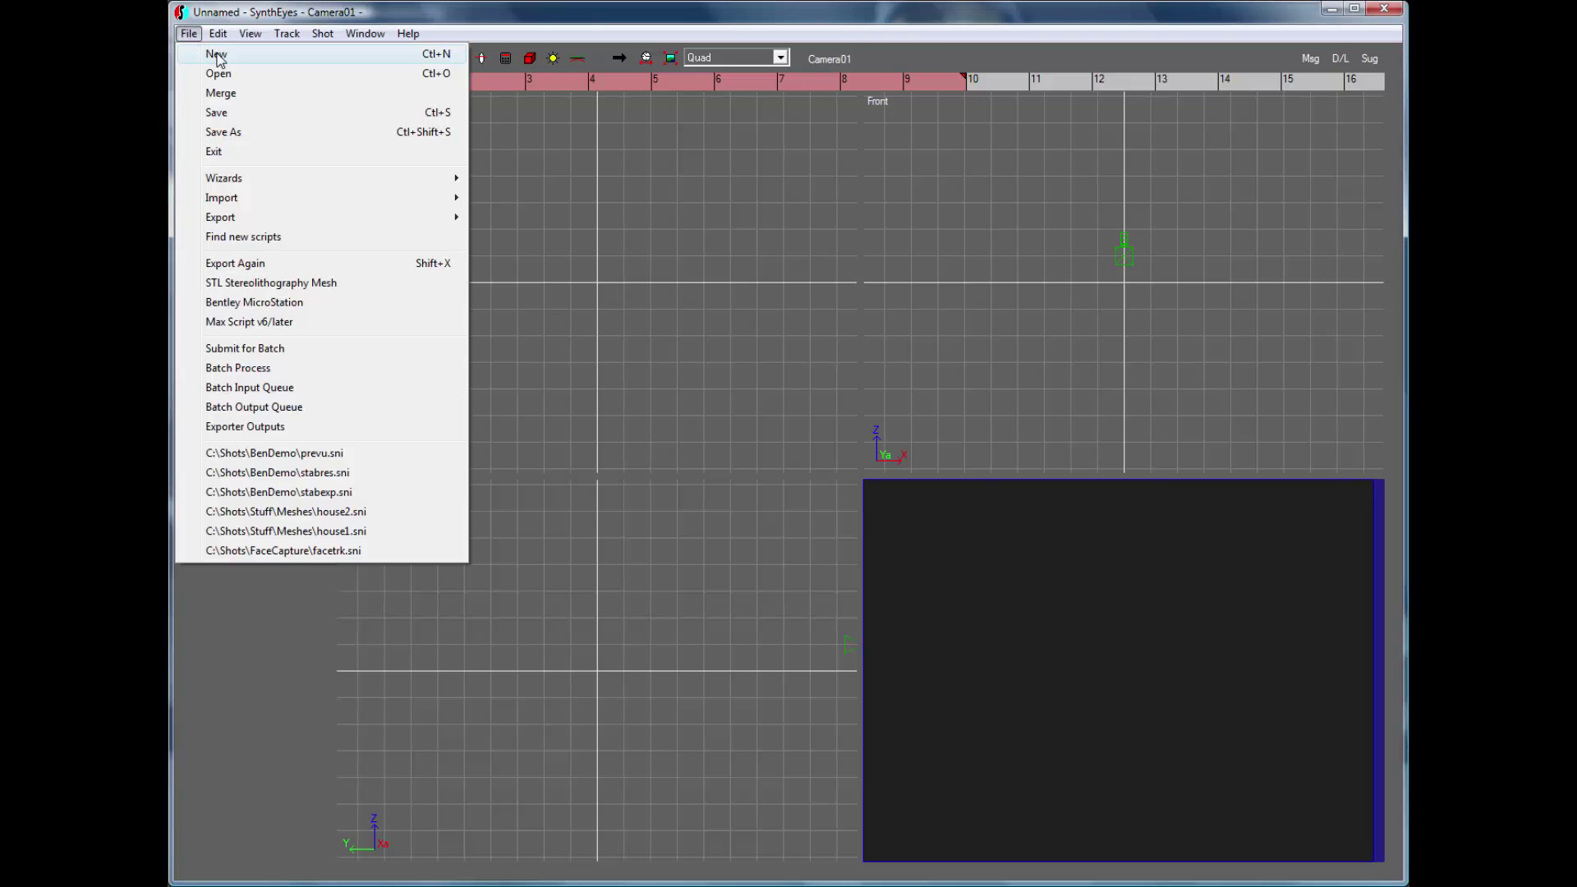
click(216, 54)
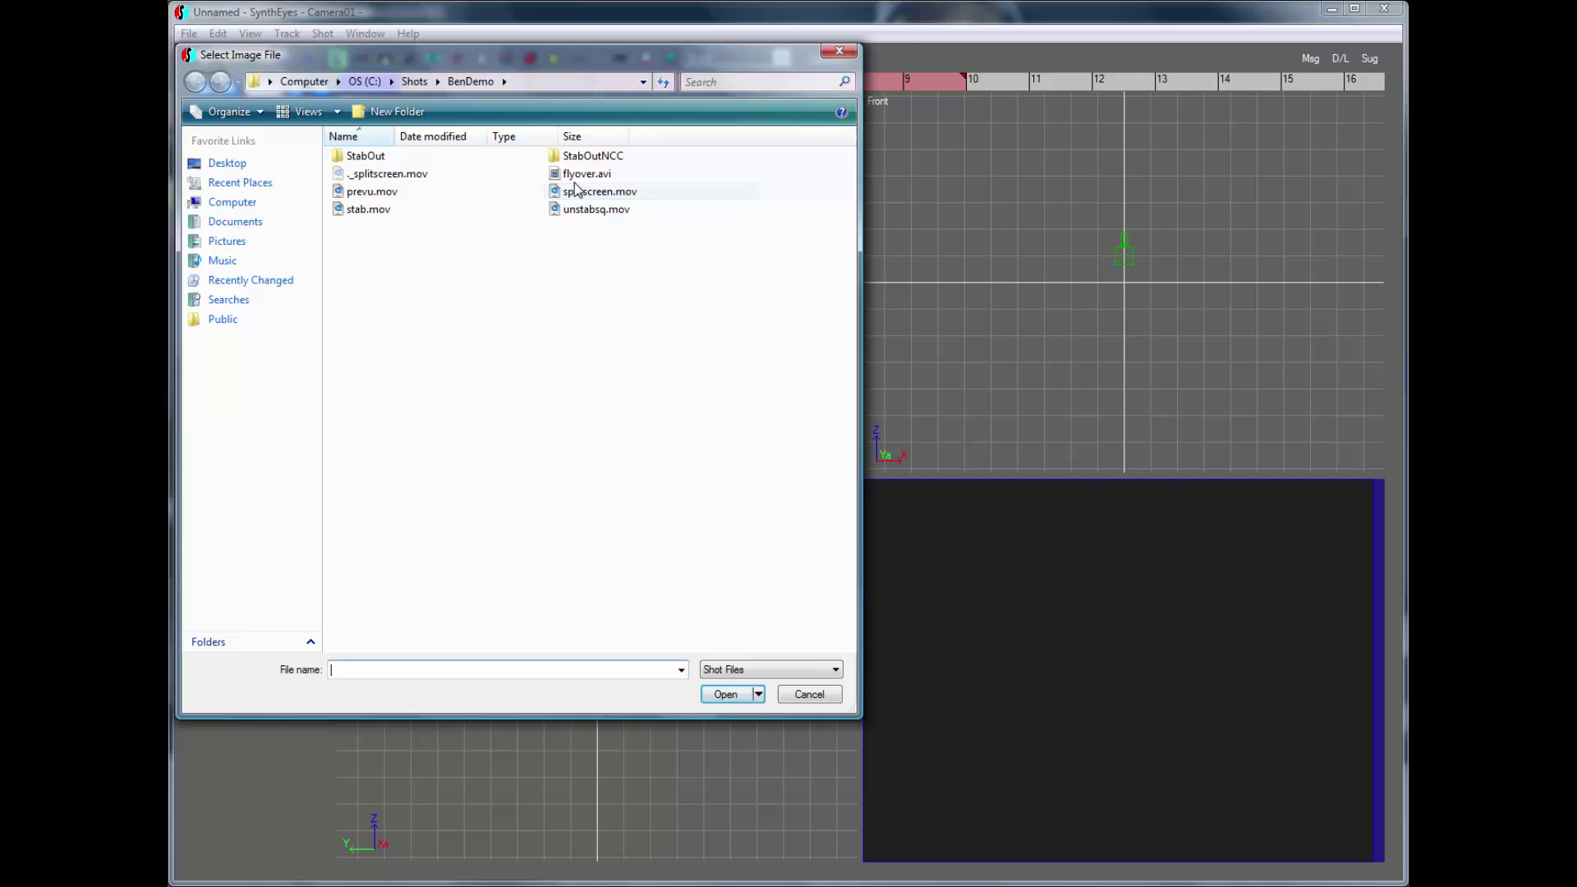
double_click(585, 173)
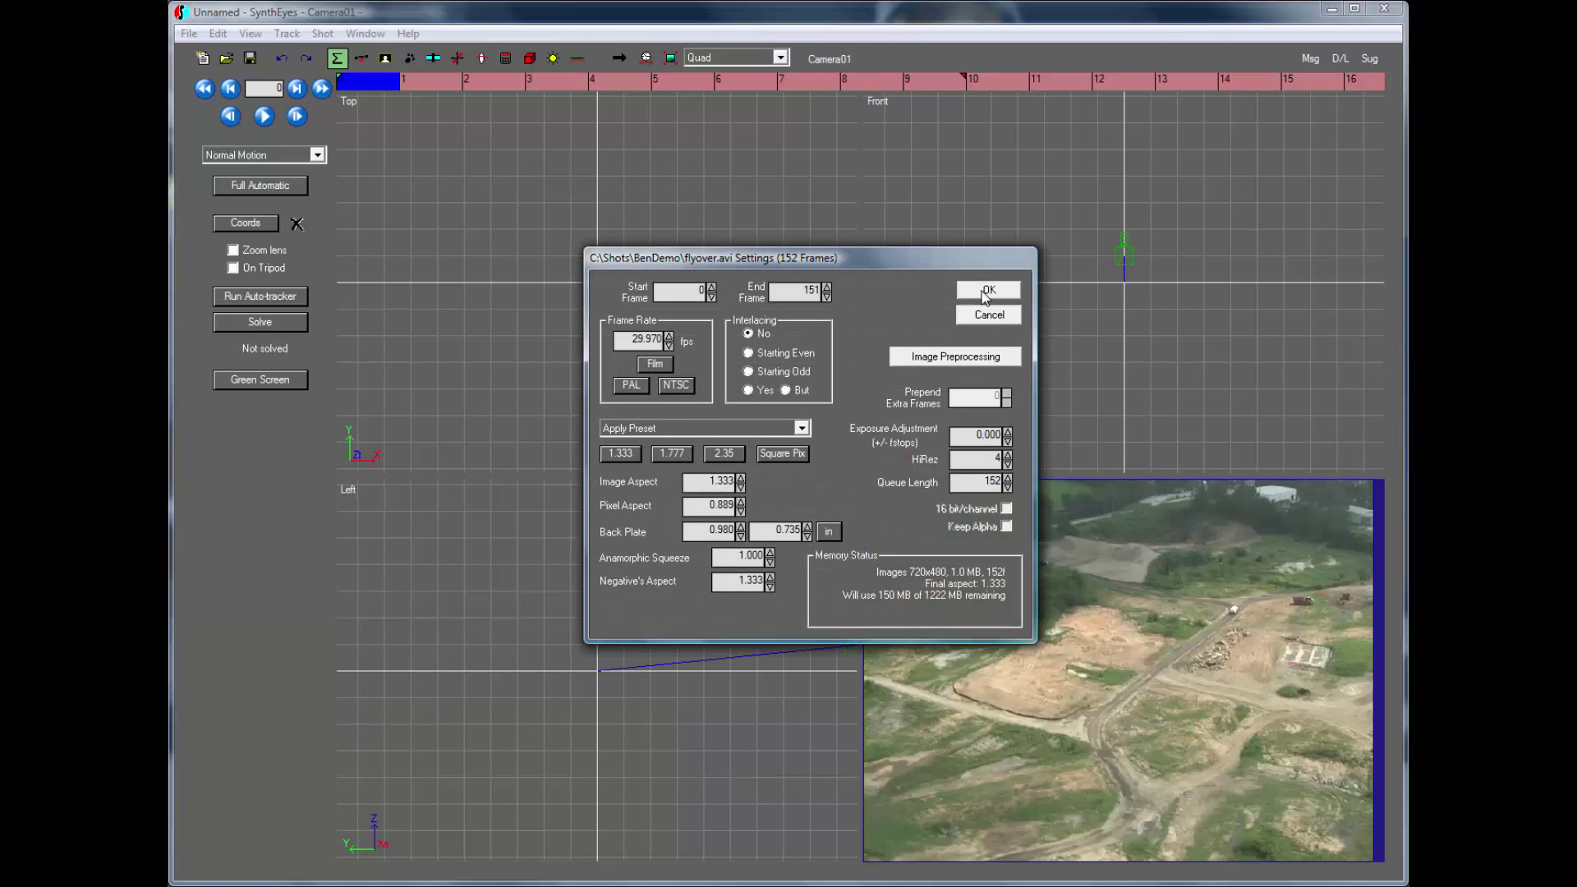
Accept the shot settings, play the clip, and run Full Automatic for a 0.2459 hpix solve.
click(987, 291)
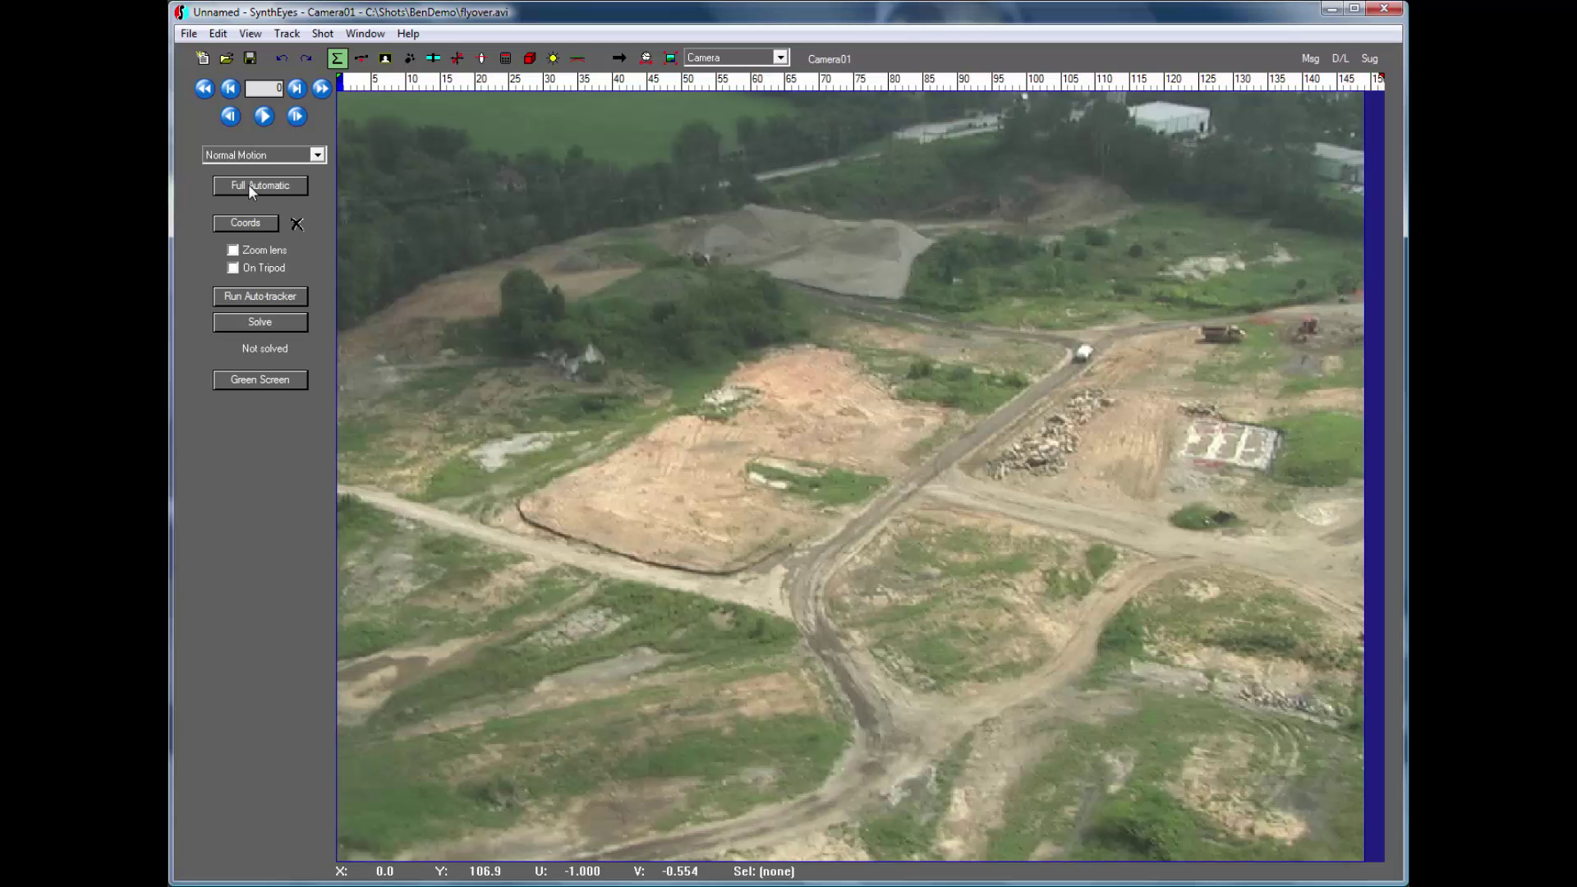
click(264, 116)
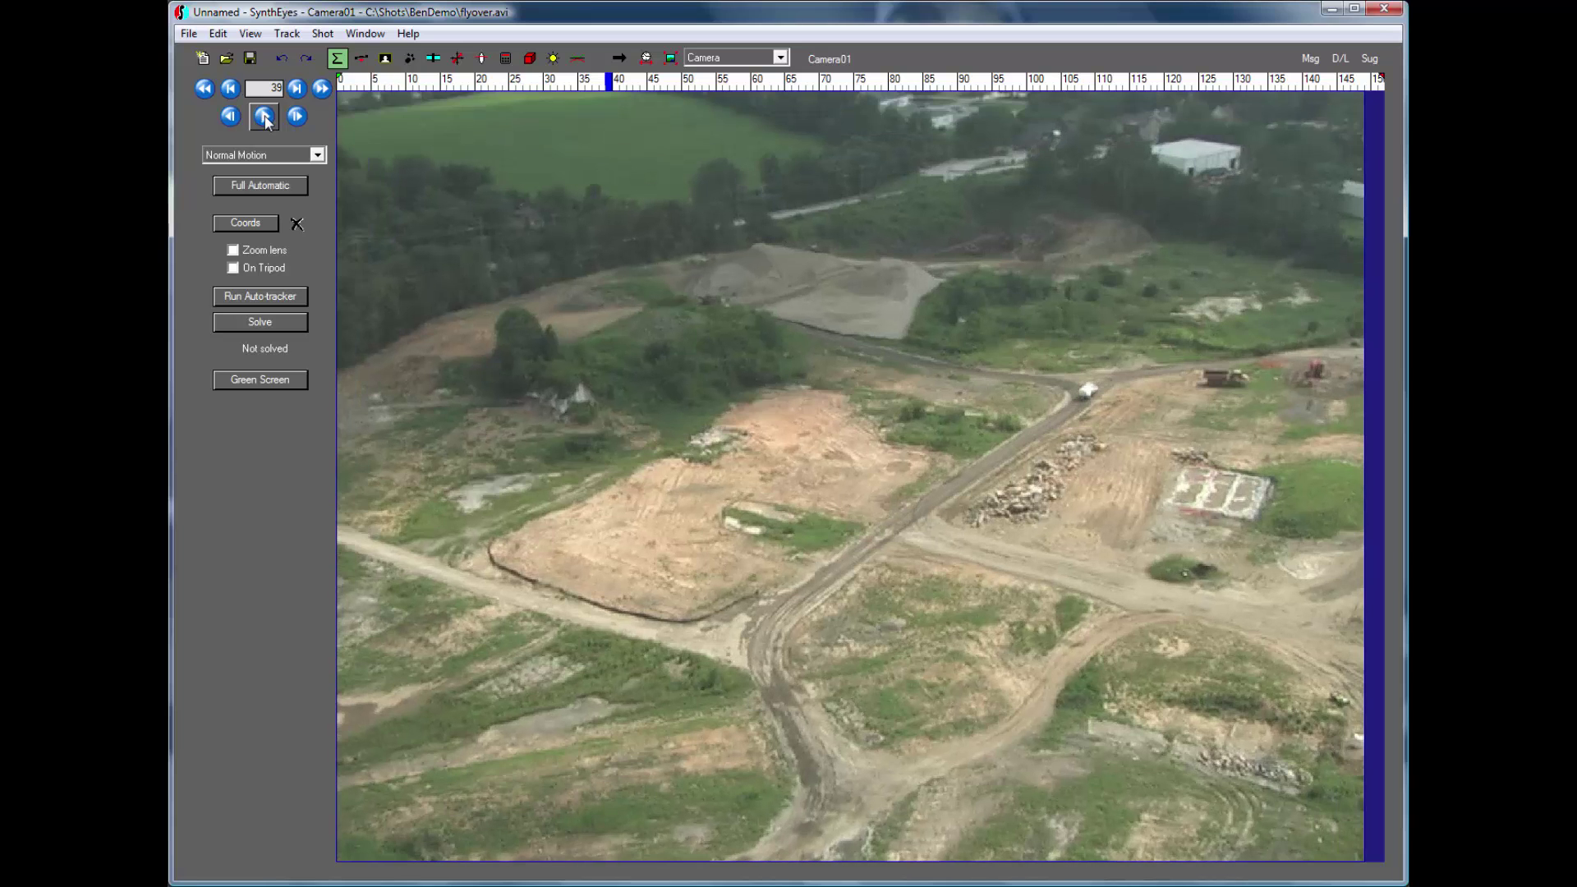
click(243, 184)
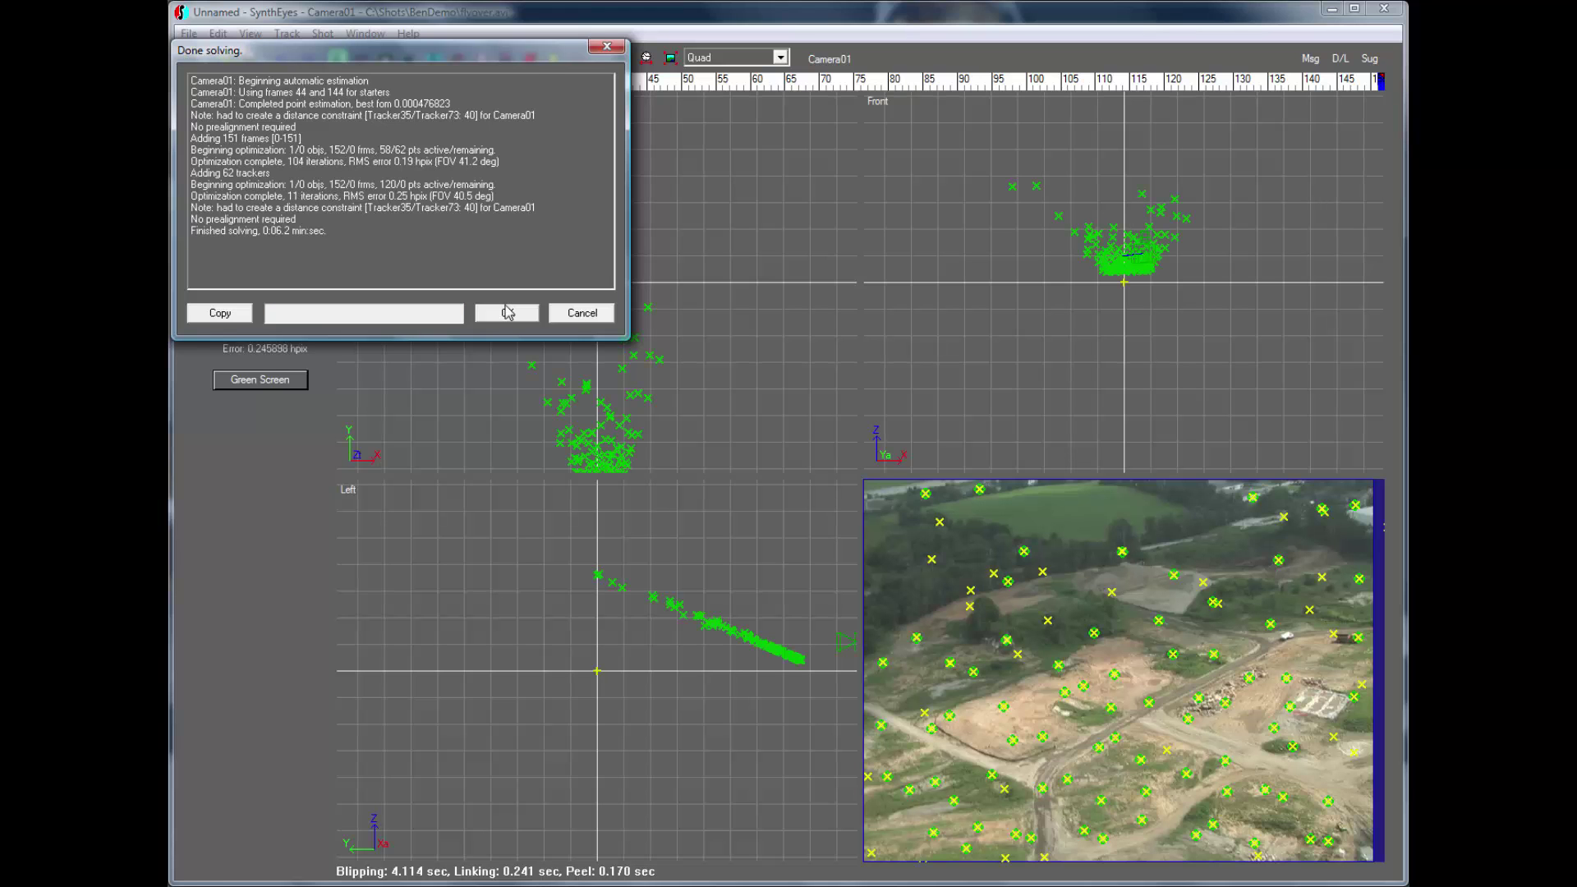
click(507, 313)
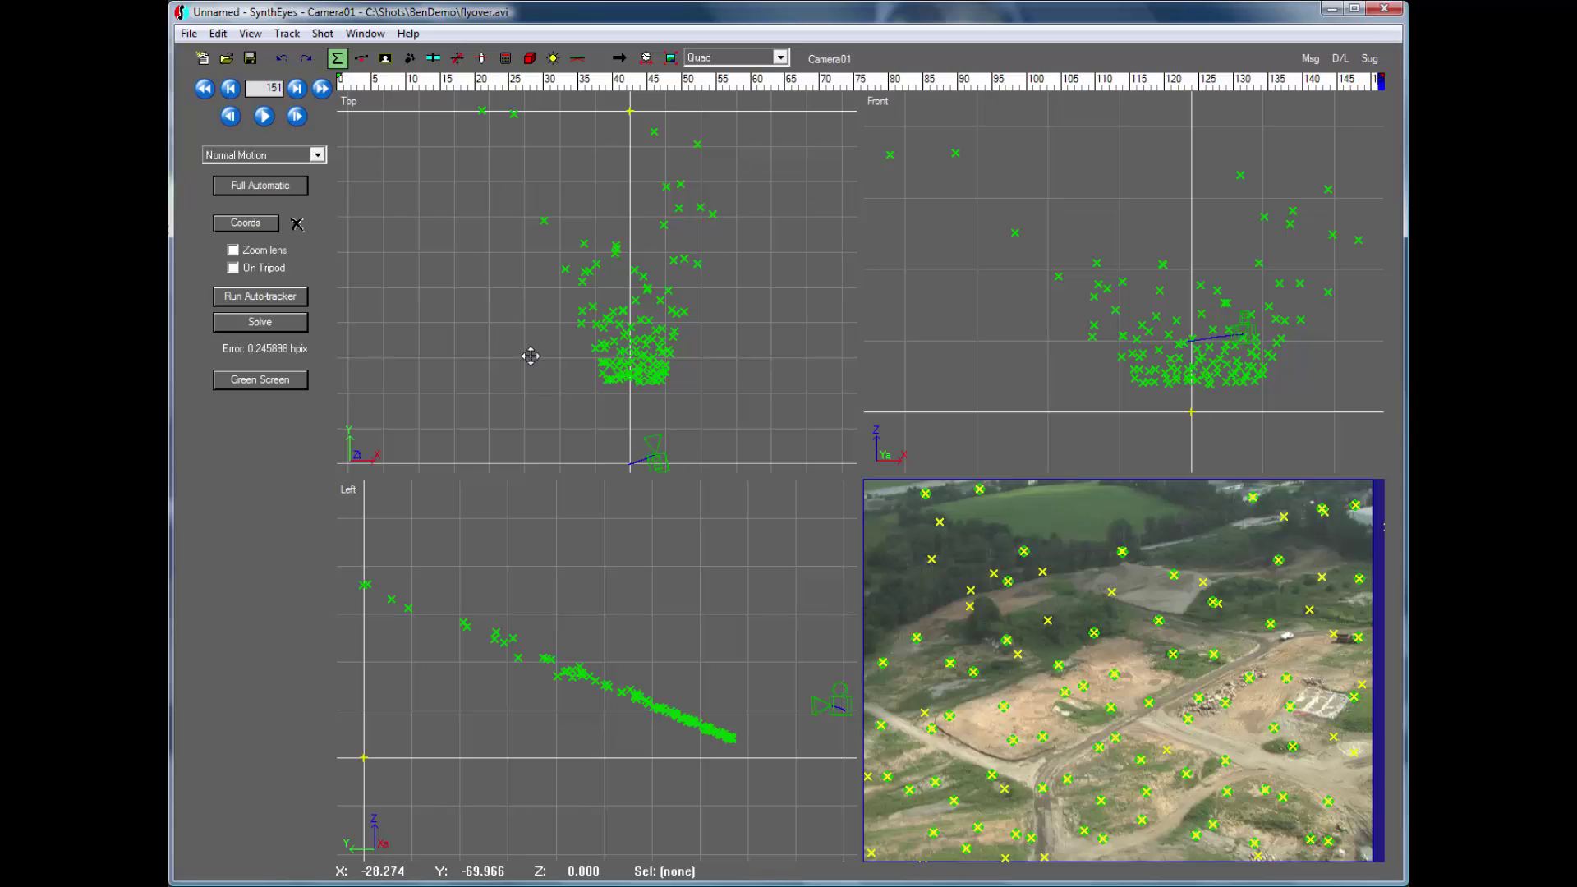
Set coordinates with Tracker40 as origin, Tracker68 as axis, a third ground tracker, then re-solve.
middle_drag(531, 356, 521, 293)
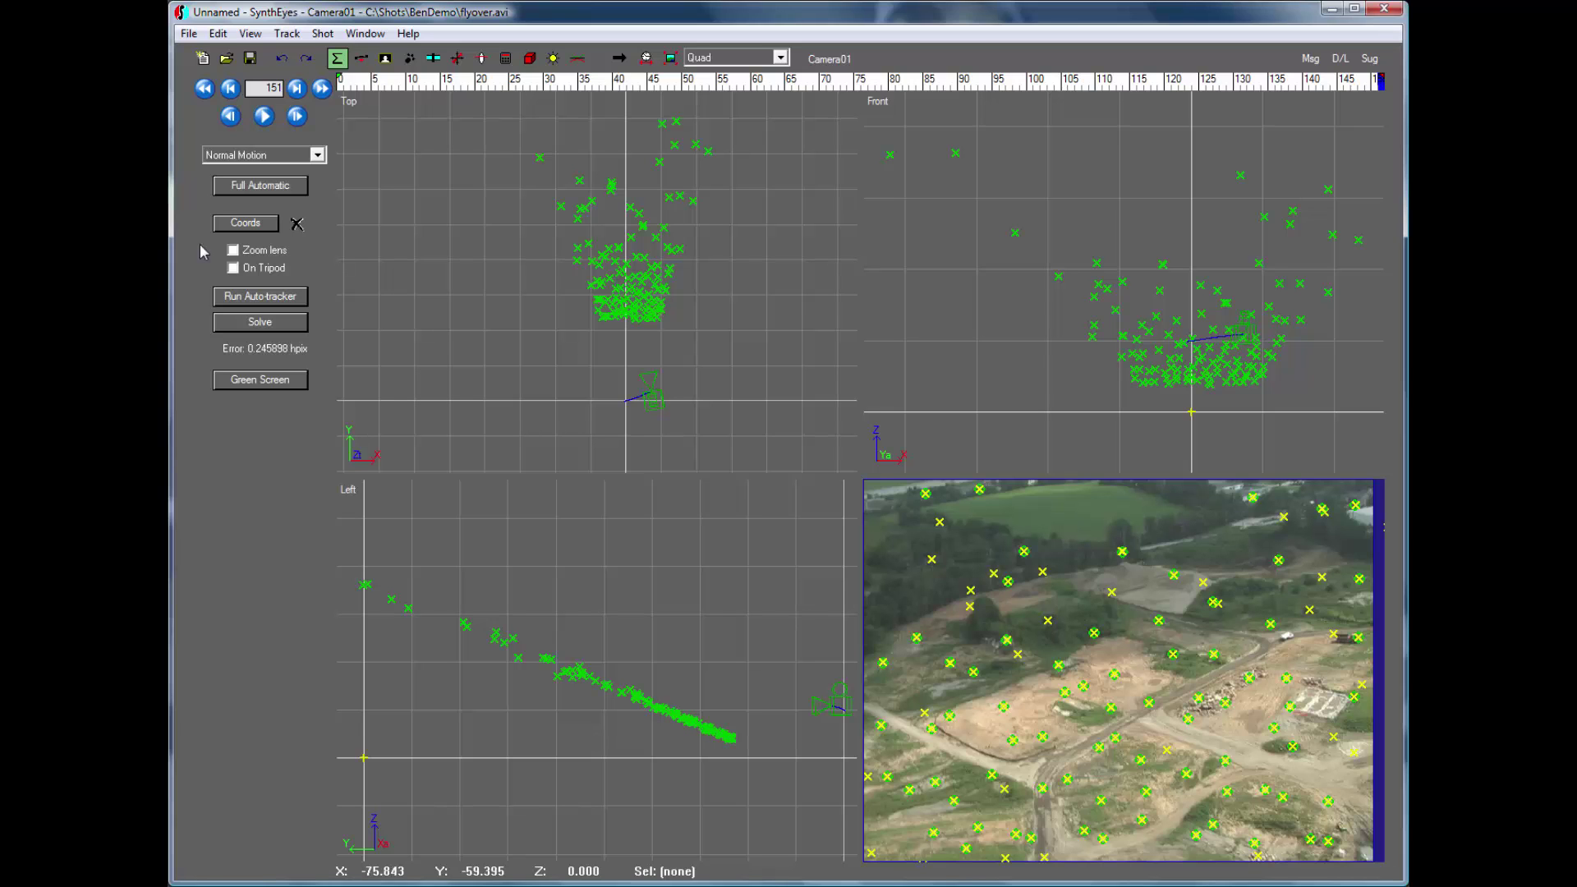
click(268, 229)
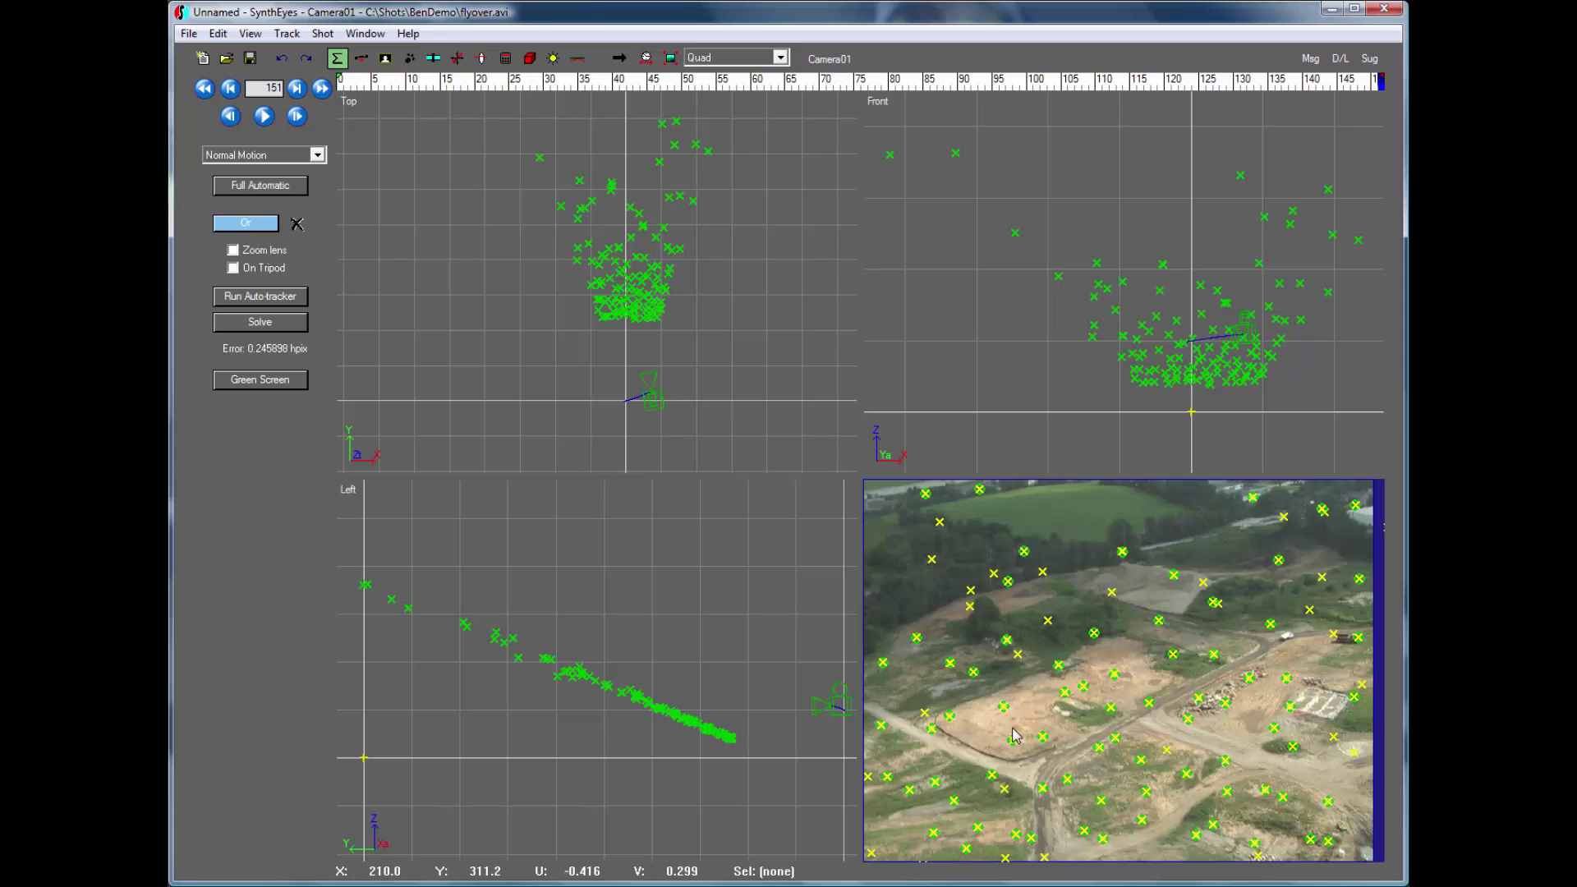
click(950, 716)
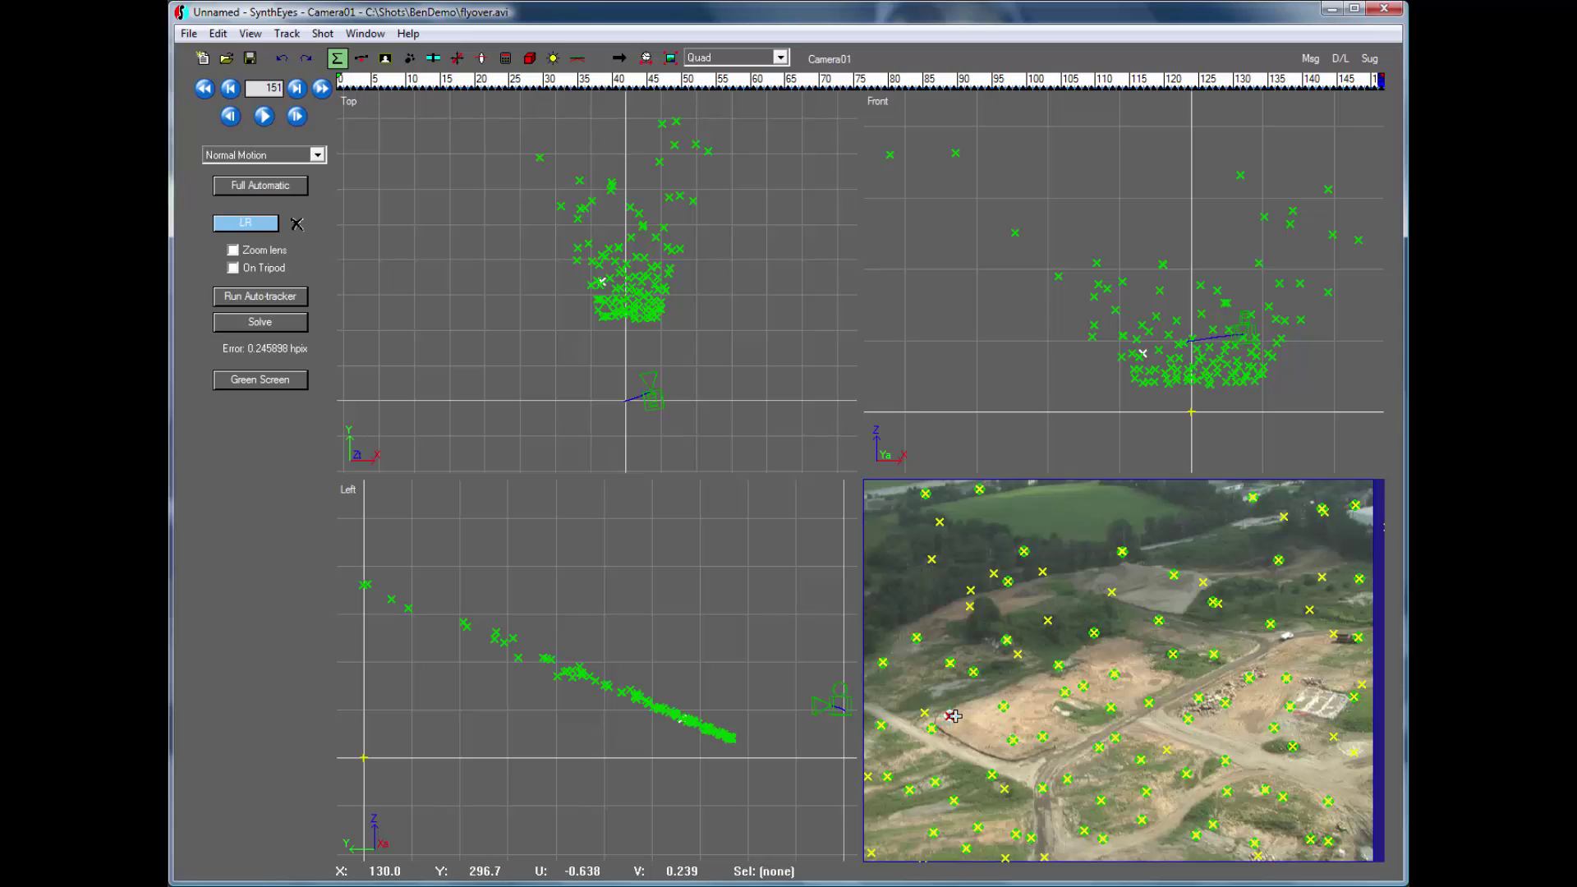
click(1067, 781)
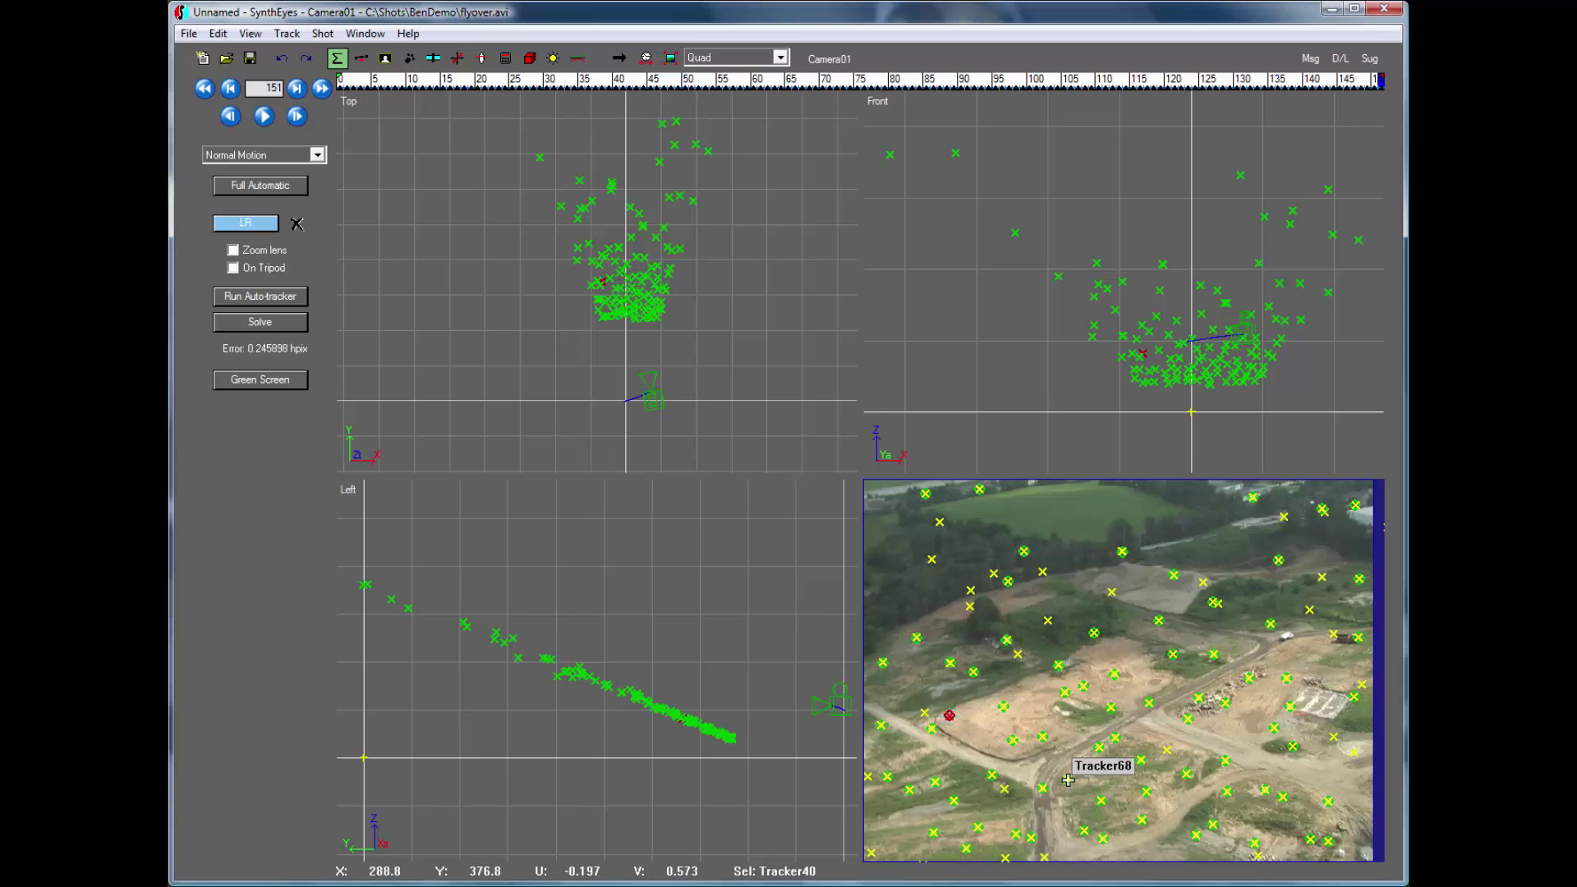
click(1157, 621)
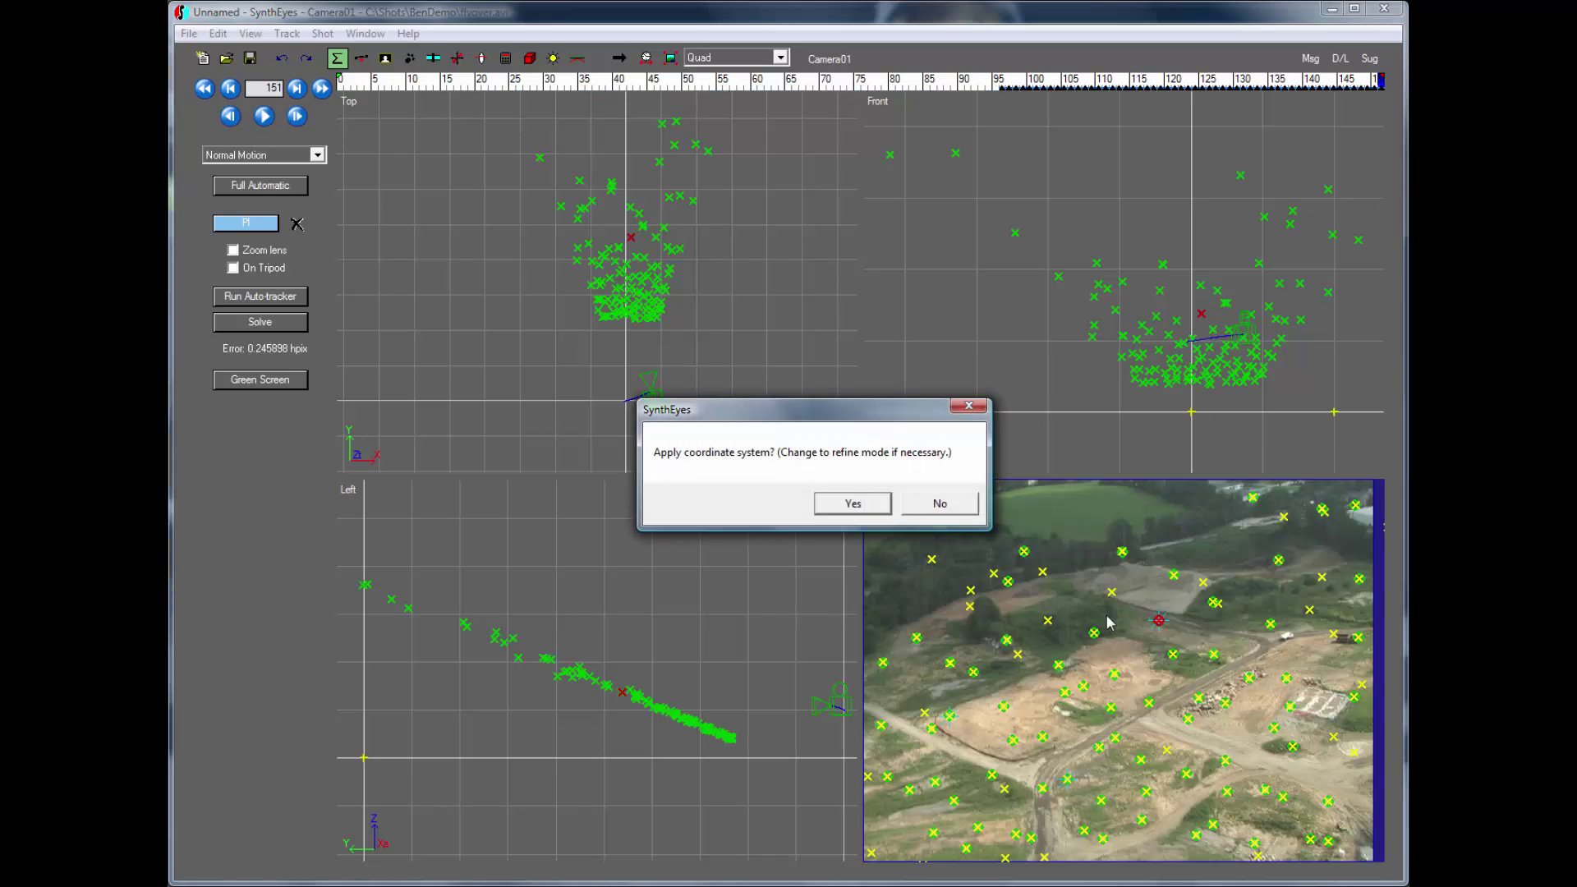
click(851, 505)
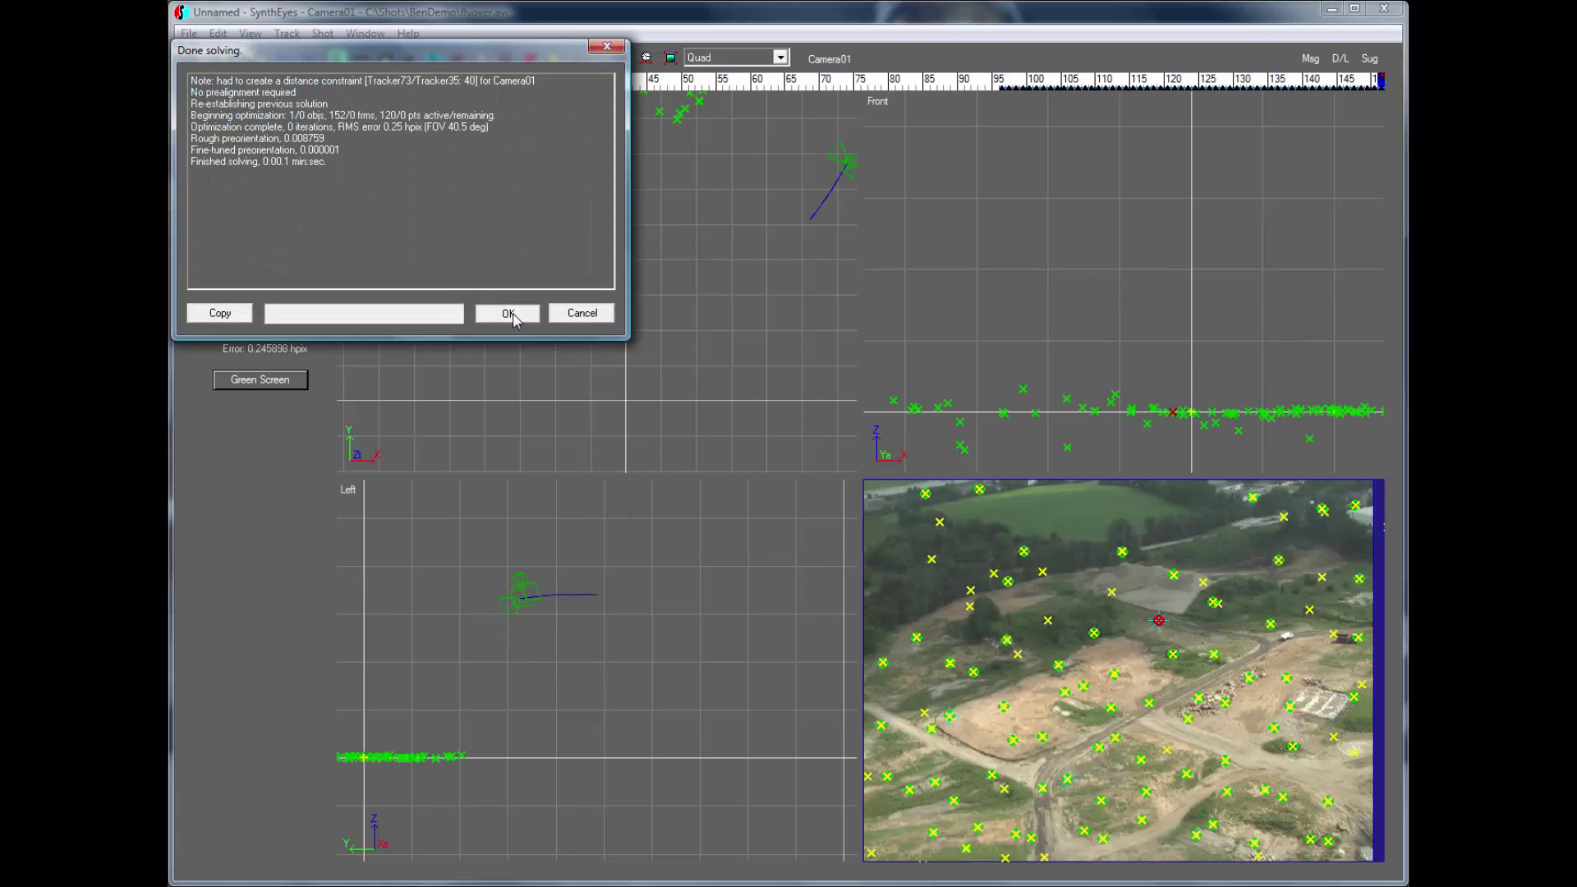
click(507, 313)
Pan the Left view to the camera path and scrub the shot to frame 22.
middle_drag(444, 674, 616, 676)
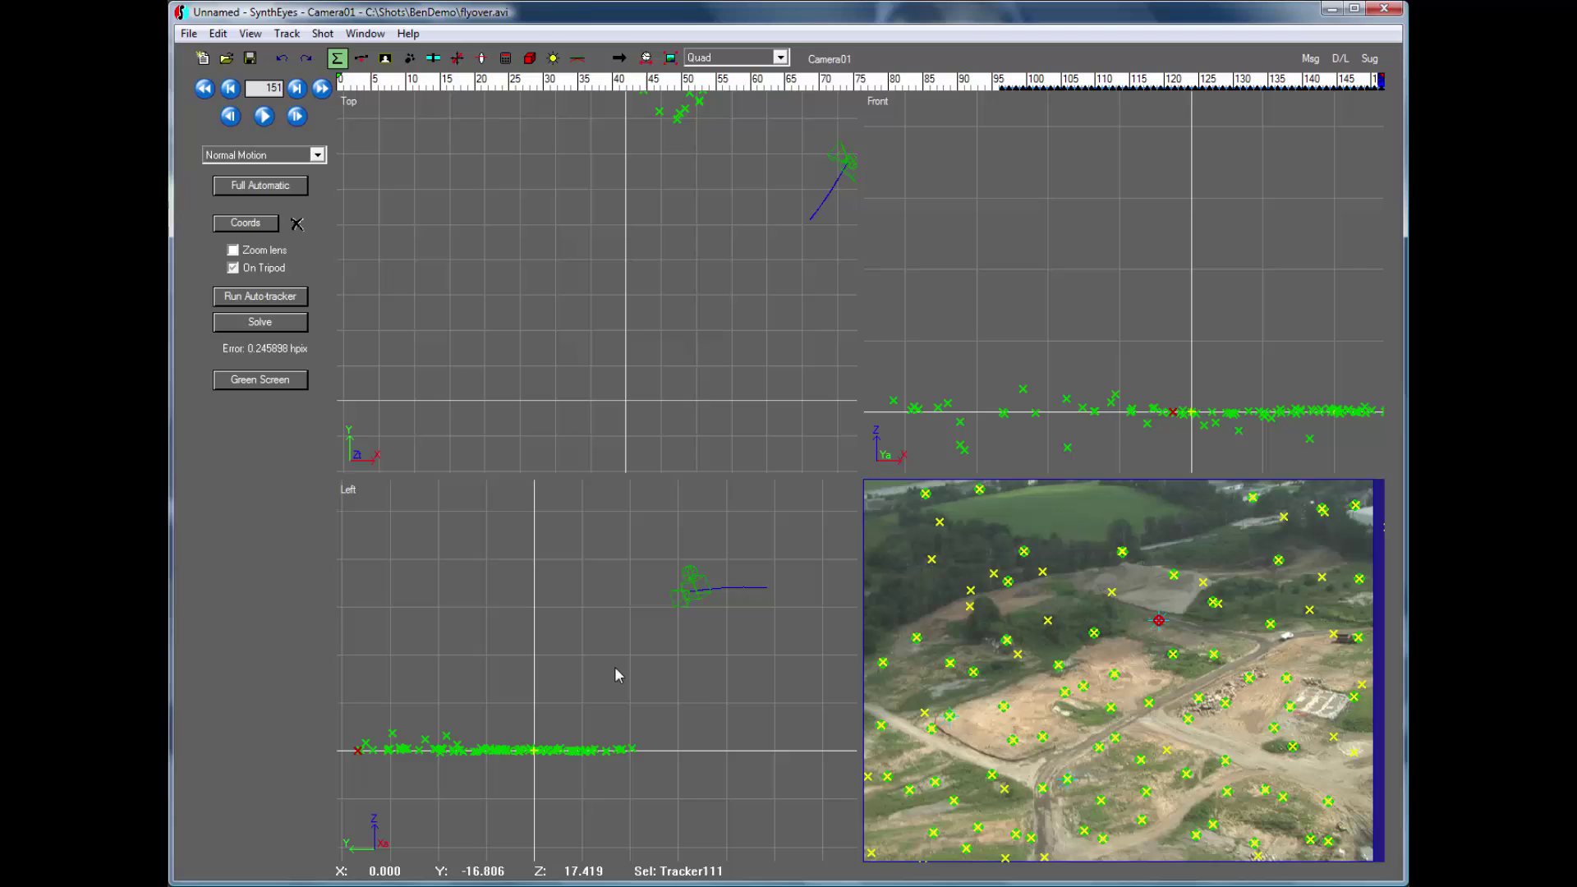
click(444, 82)
drag(464, 90, 491, 101)
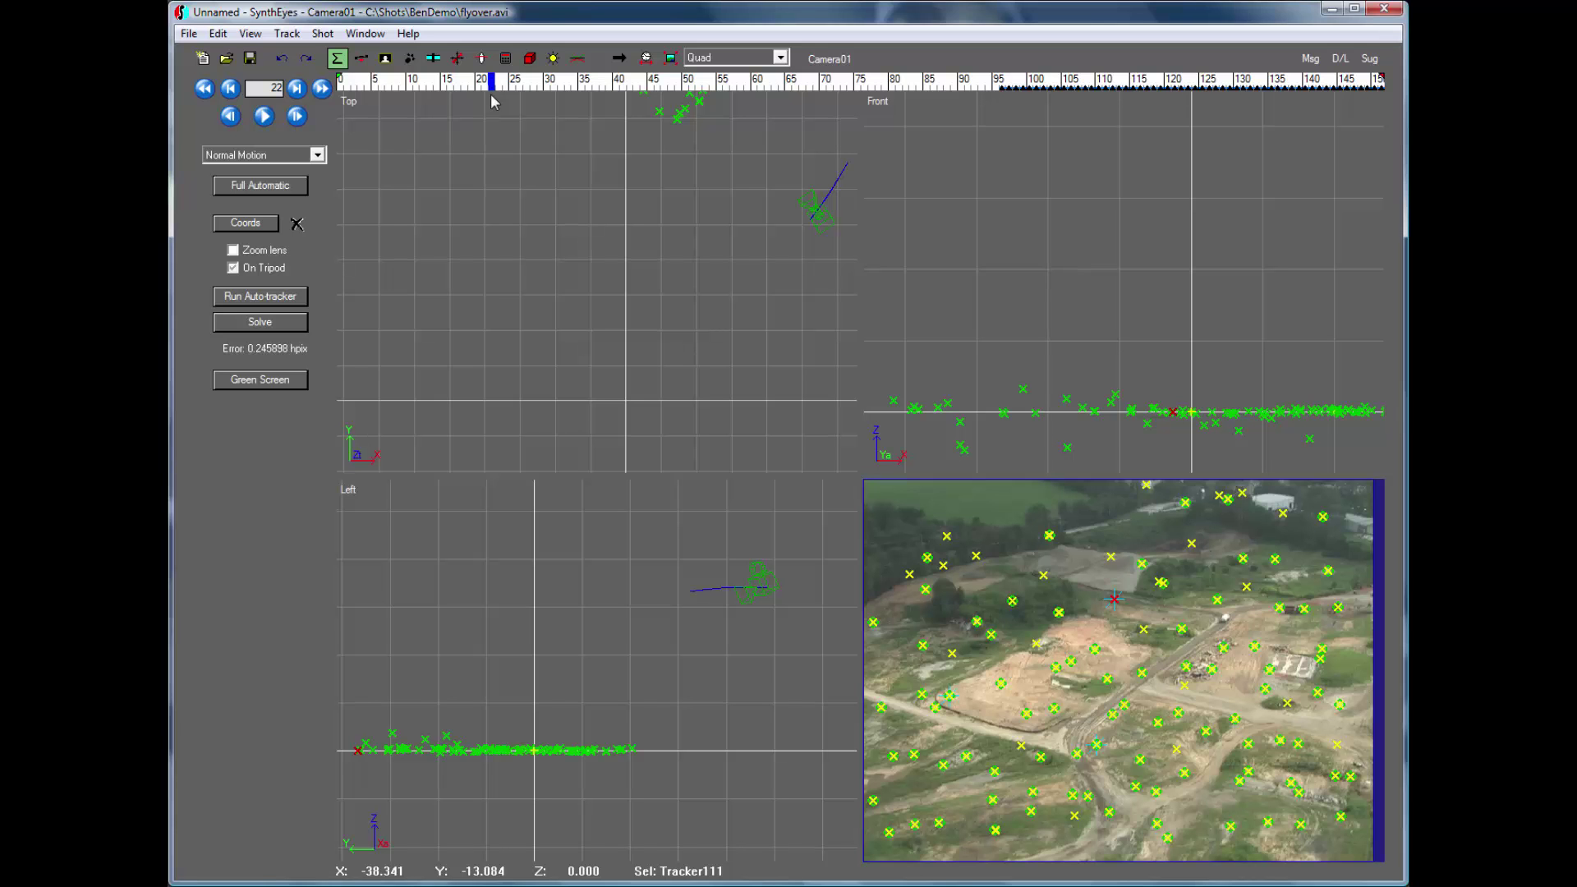
In Image Preparation's Stabilize tab, set both Translation and Rotation to Peg.
key(p)
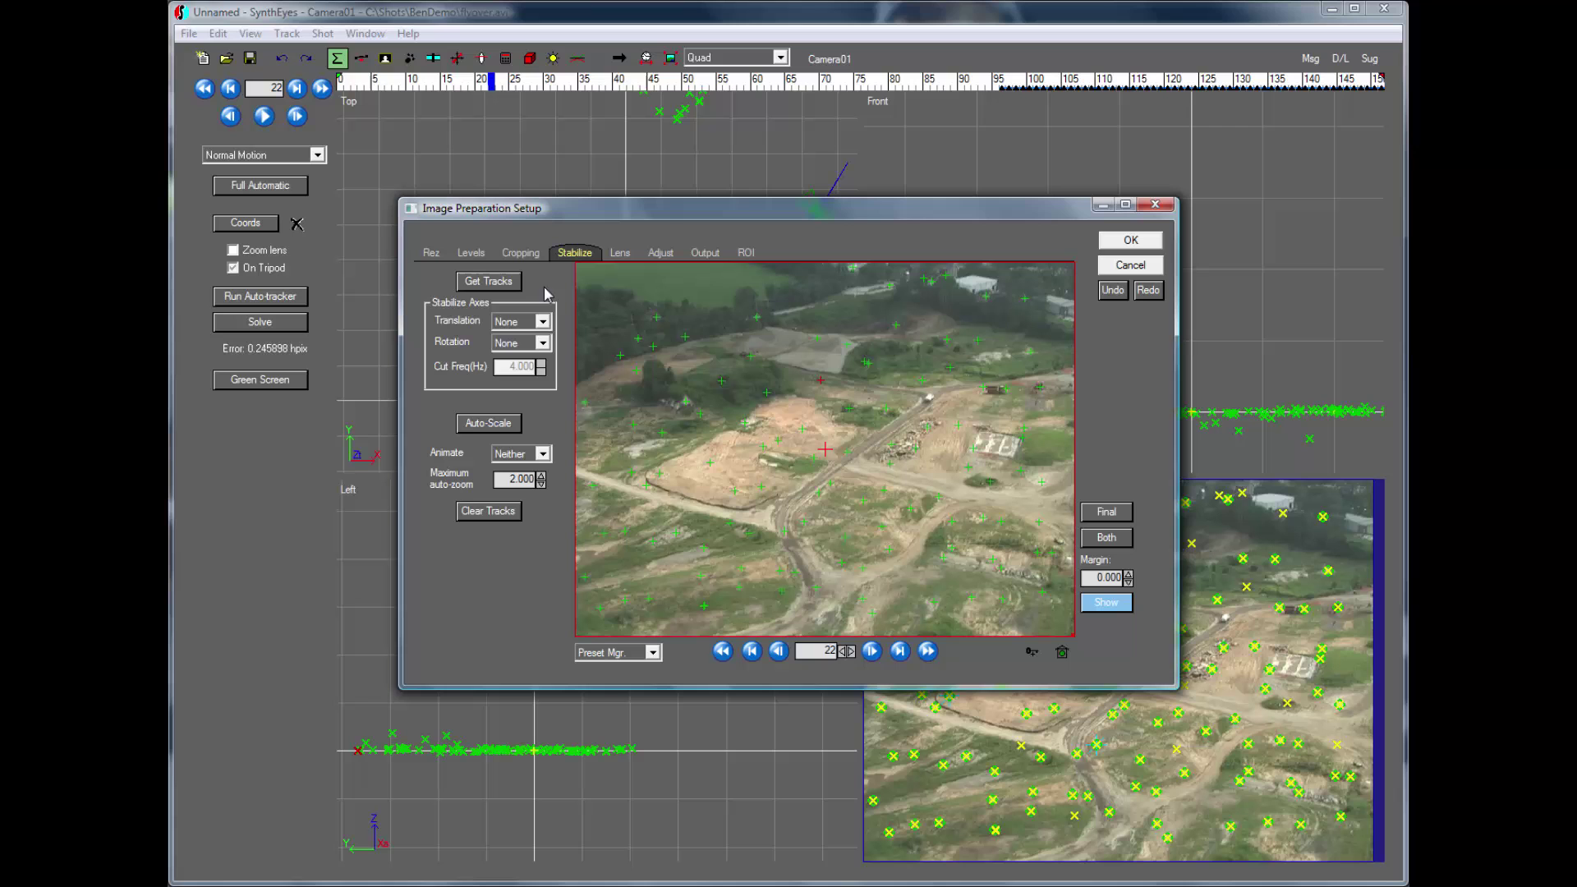
click(544, 321)
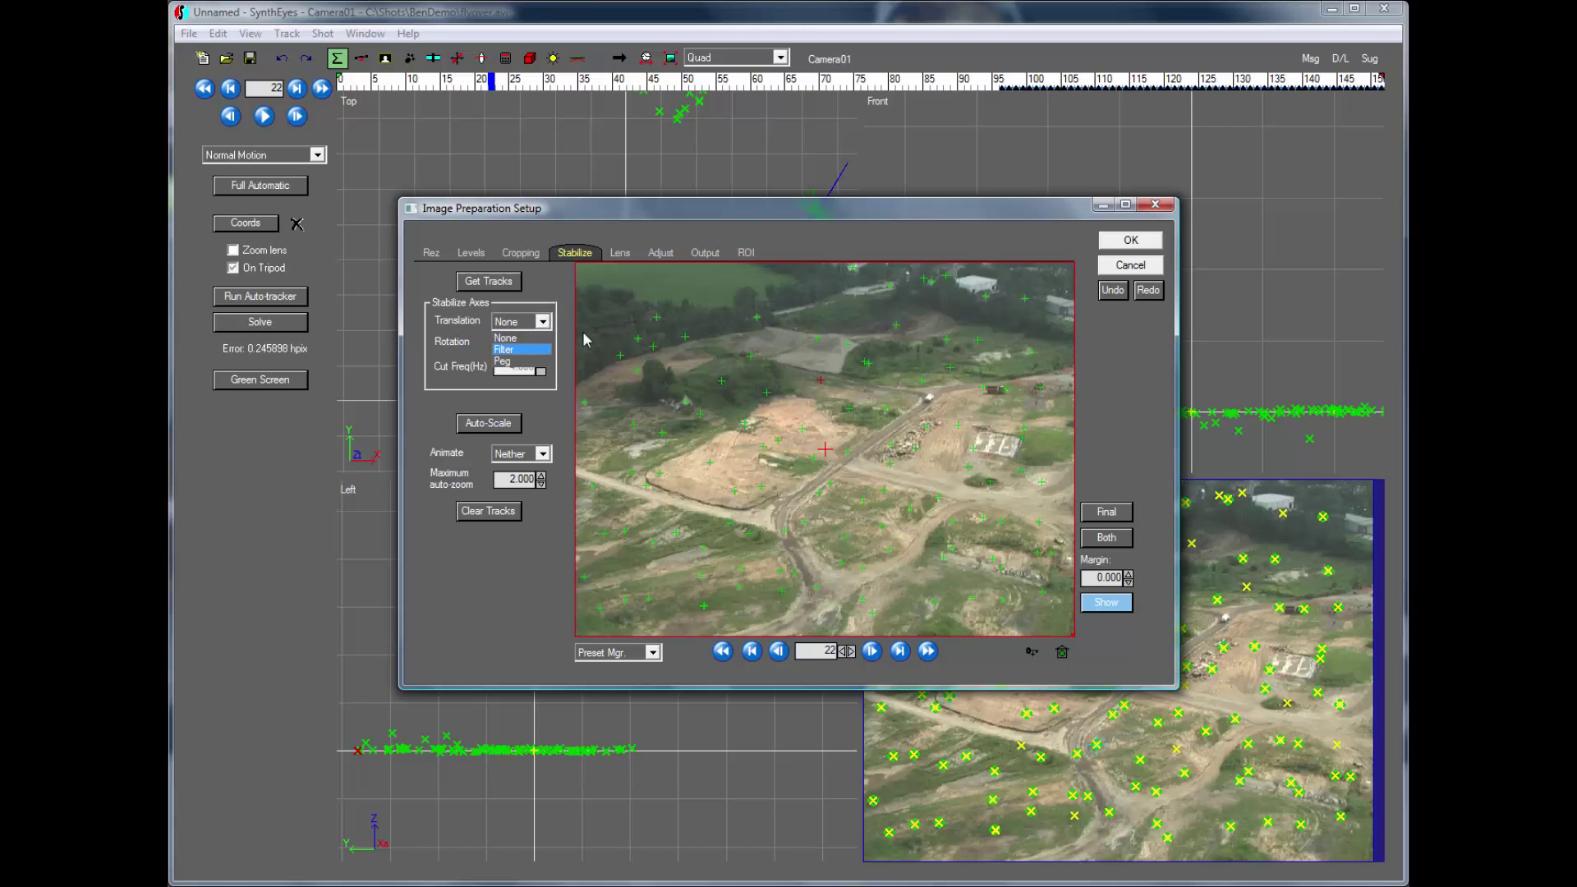
click(603, 286)
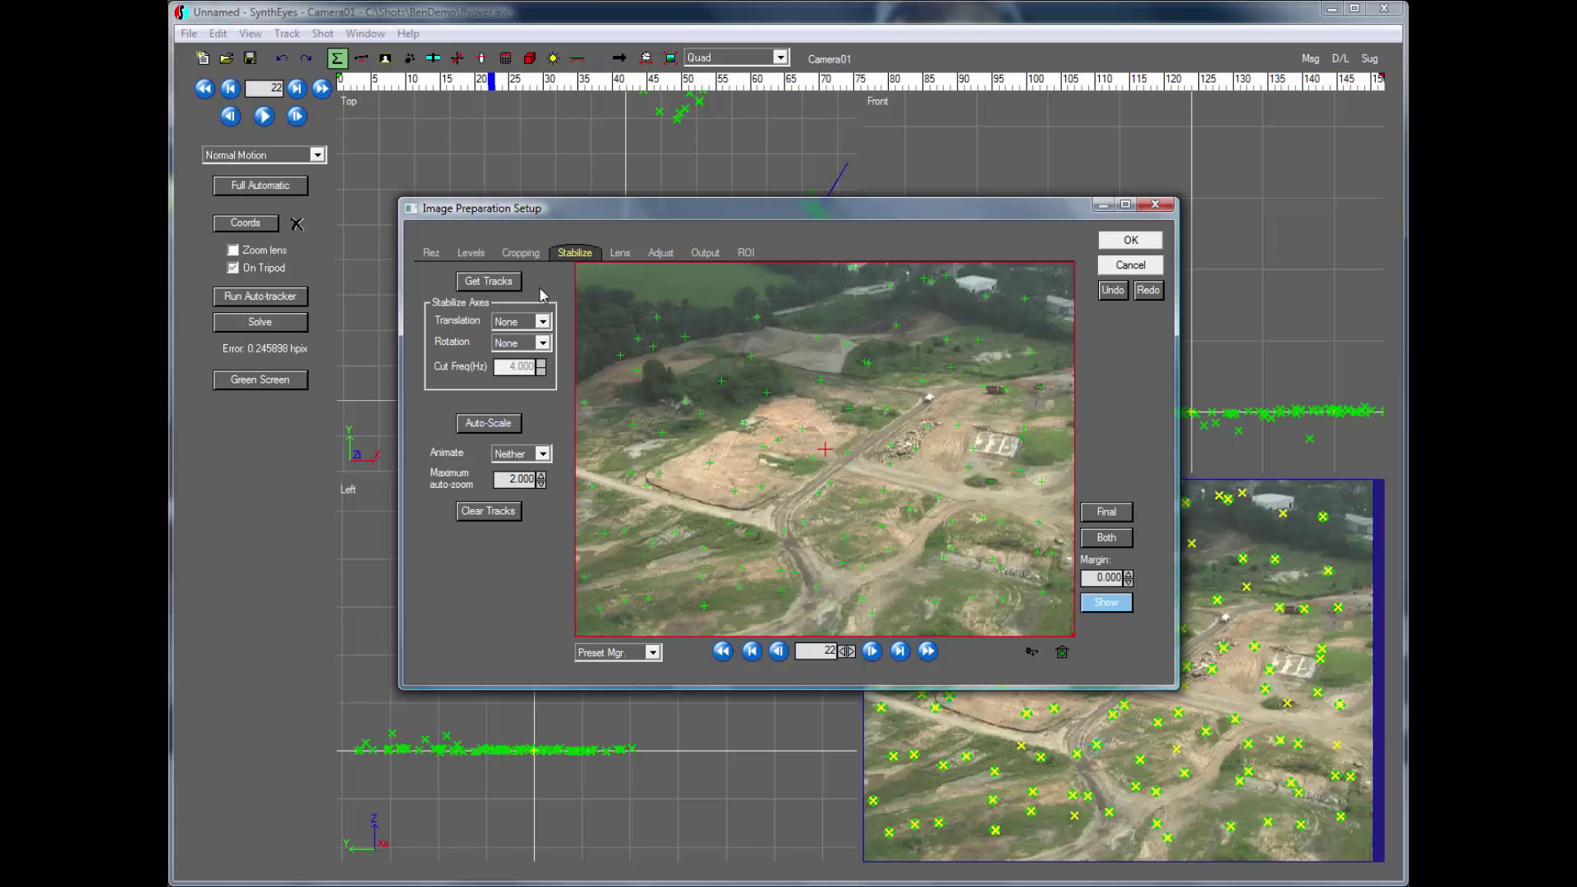
click(543, 321)
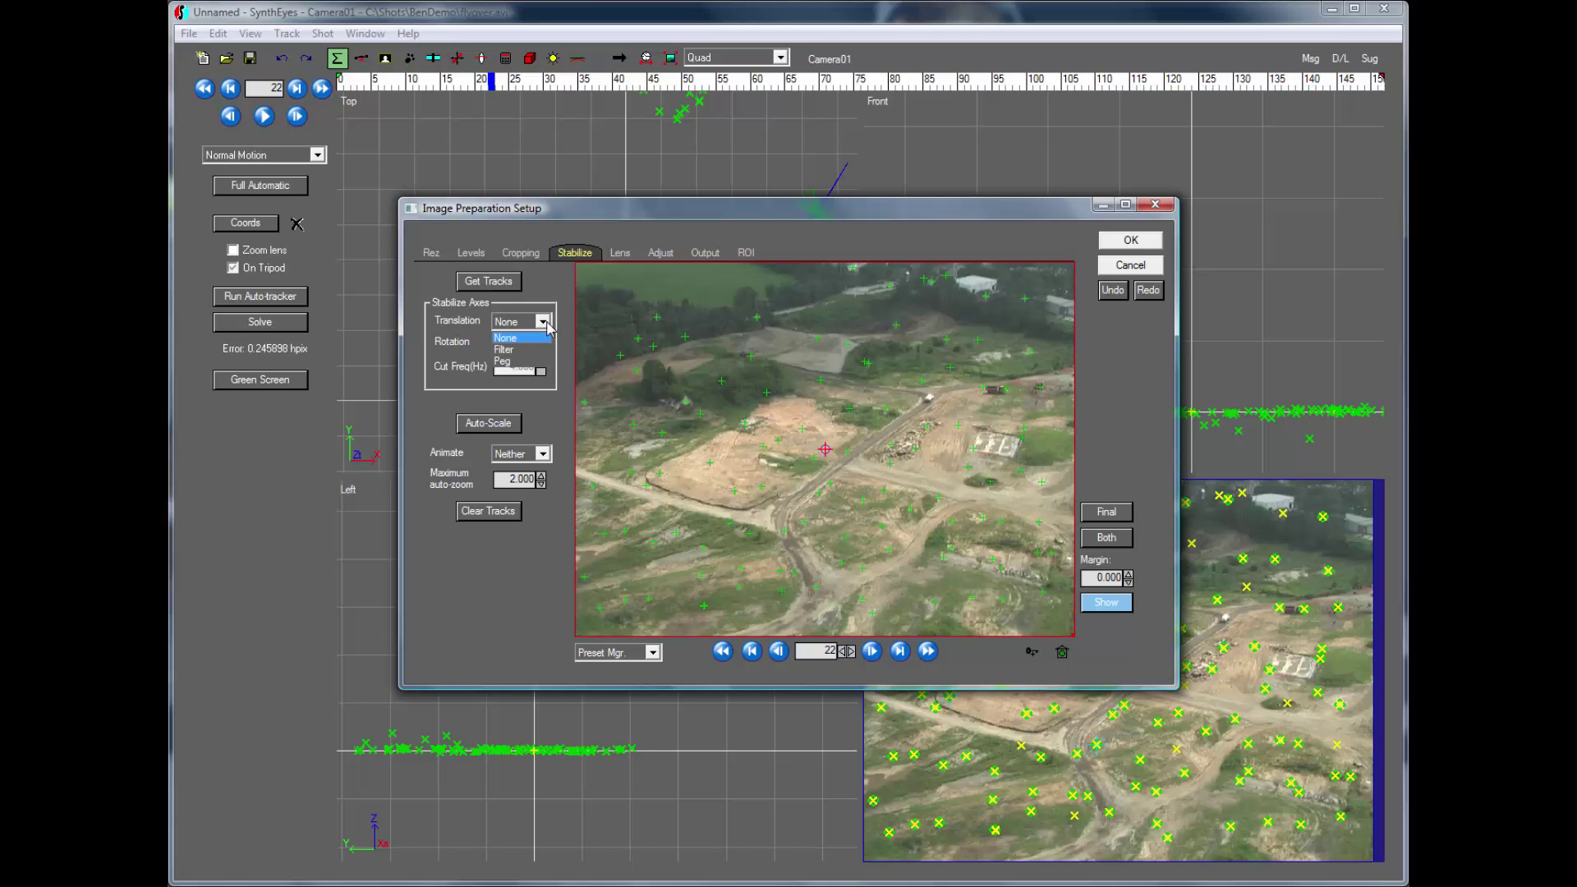
click(522, 362)
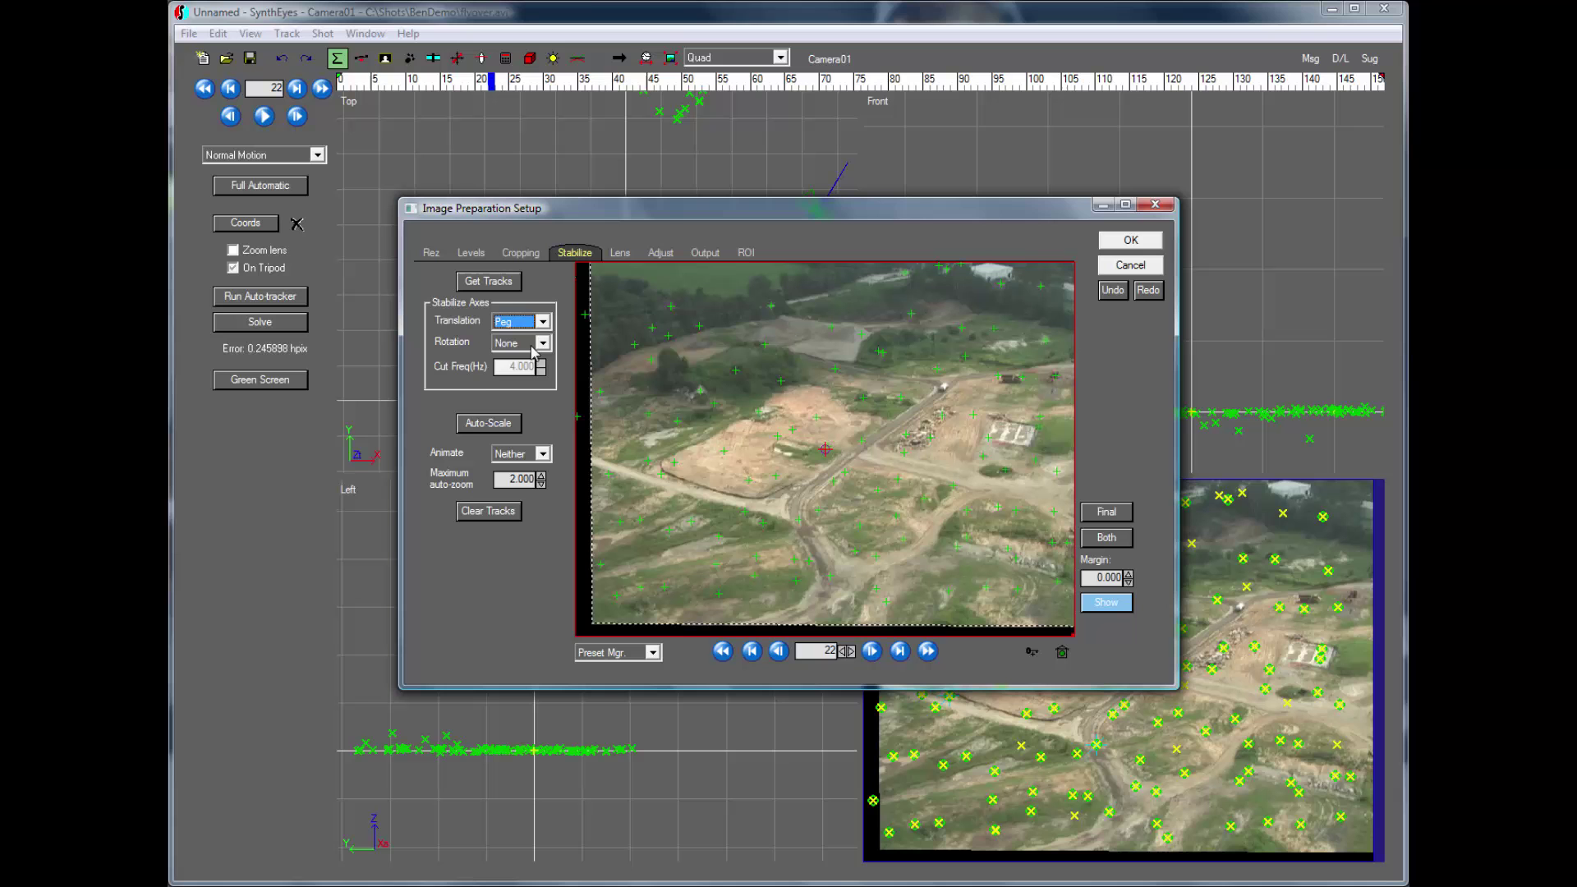
click(543, 342)
click(529, 382)
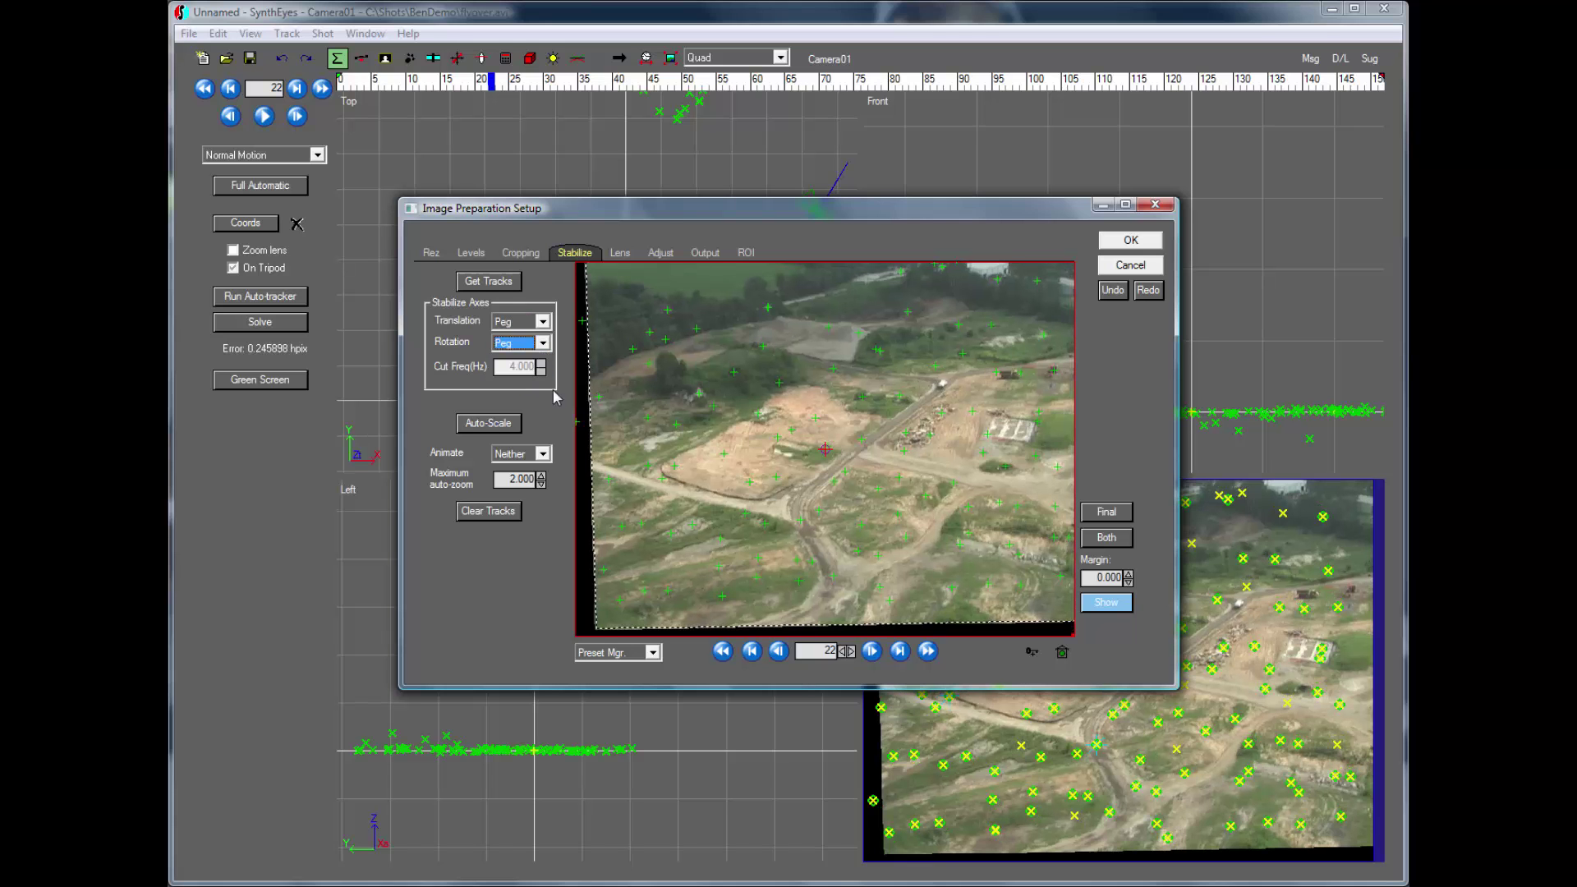
Step the preview from frame 0 to the last frame, 151, and enable keyframing of adjustments.
click(721, 655)
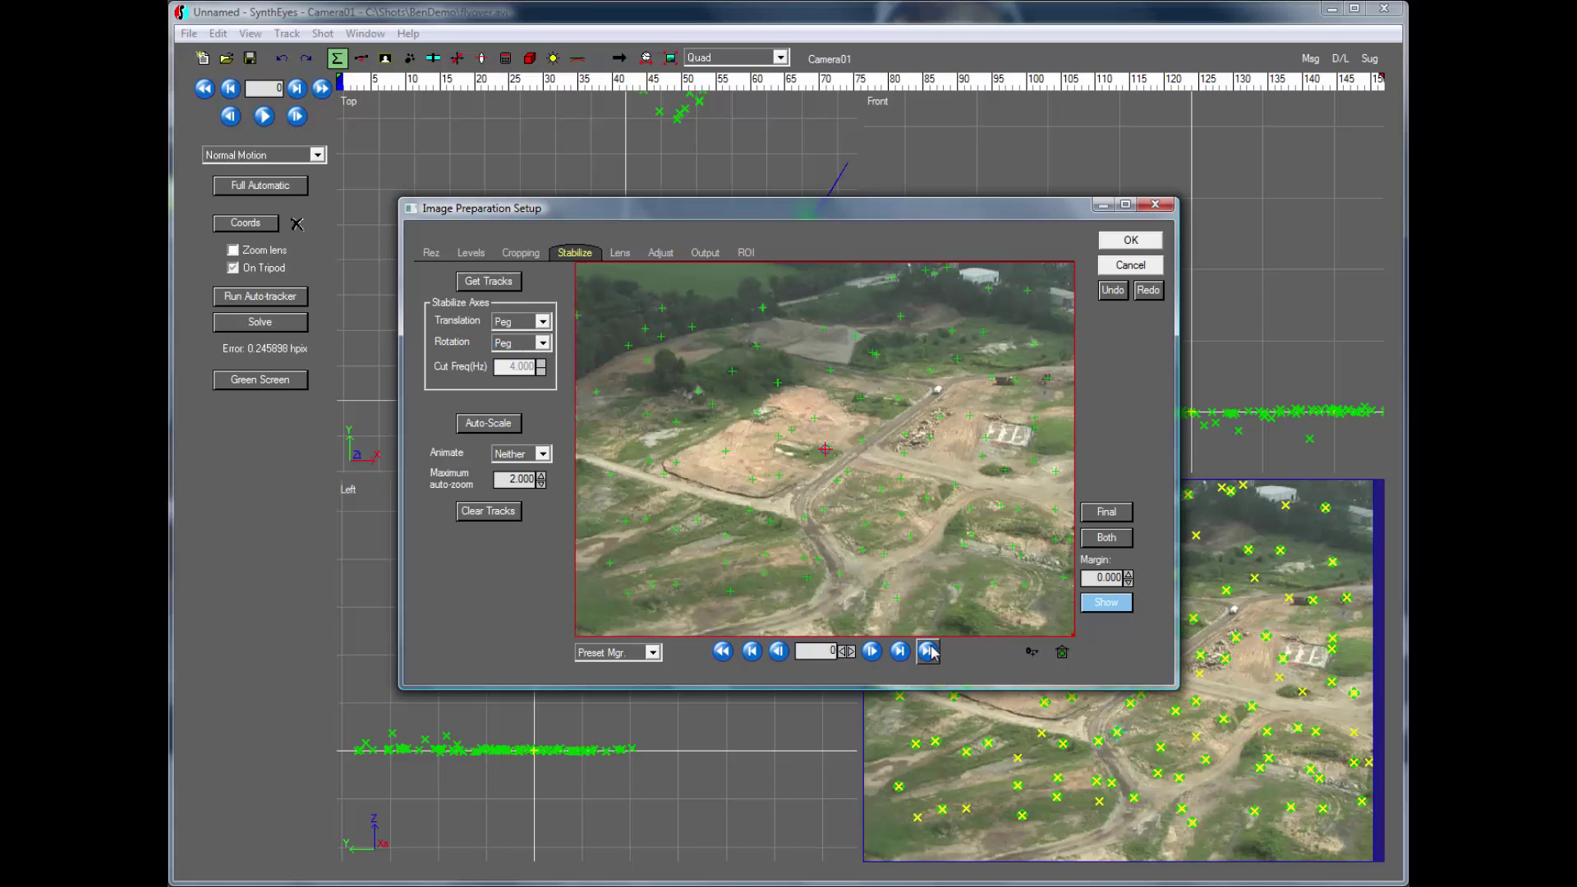
click(926, 651)
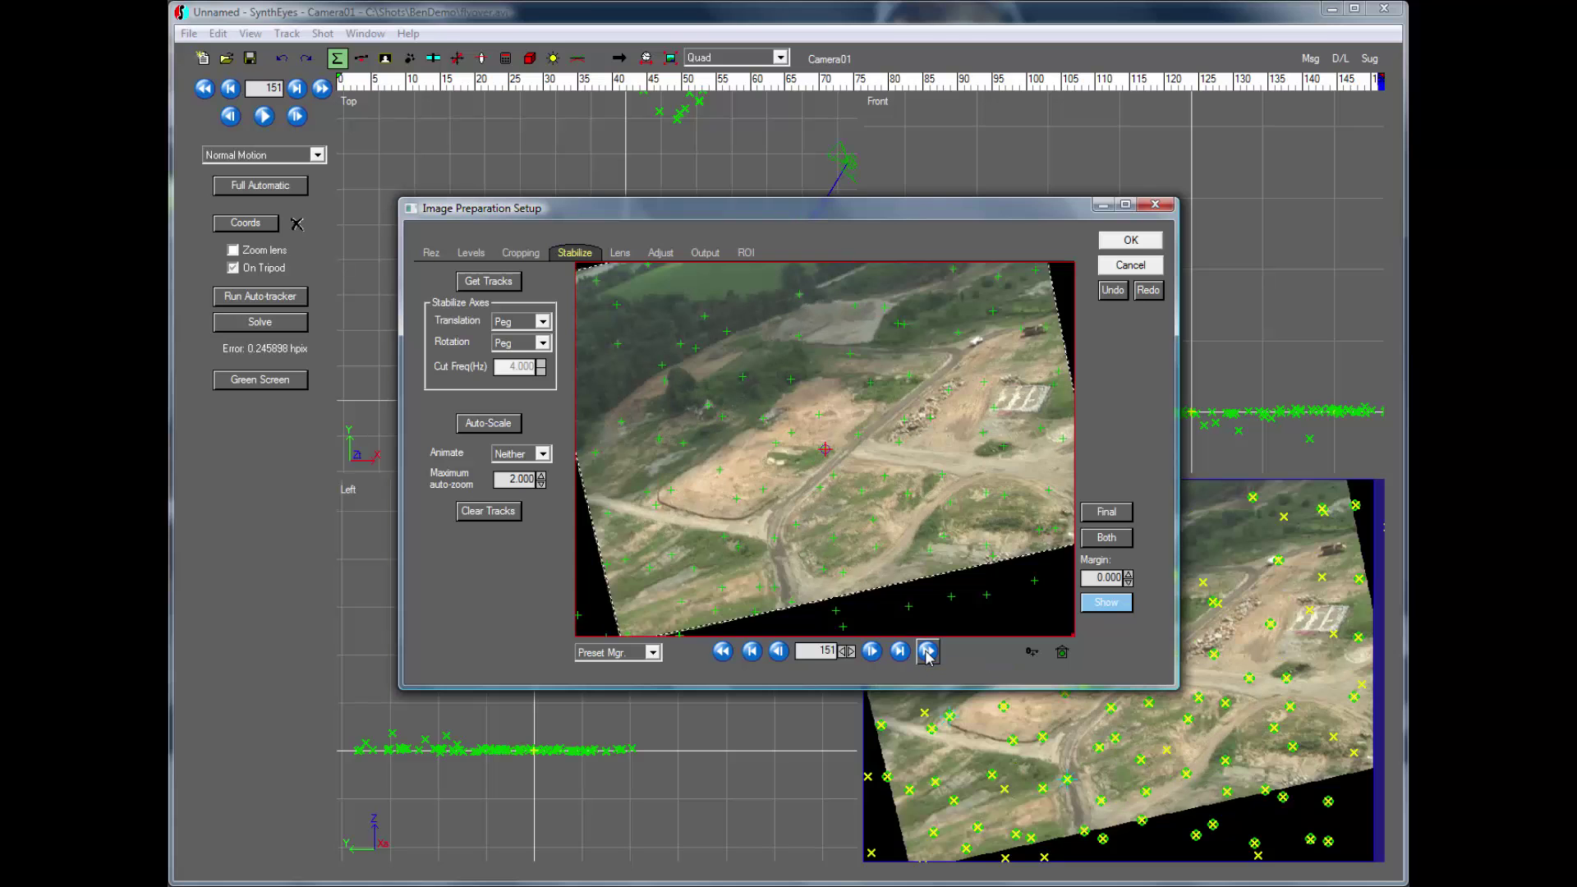
click(1032, 652)
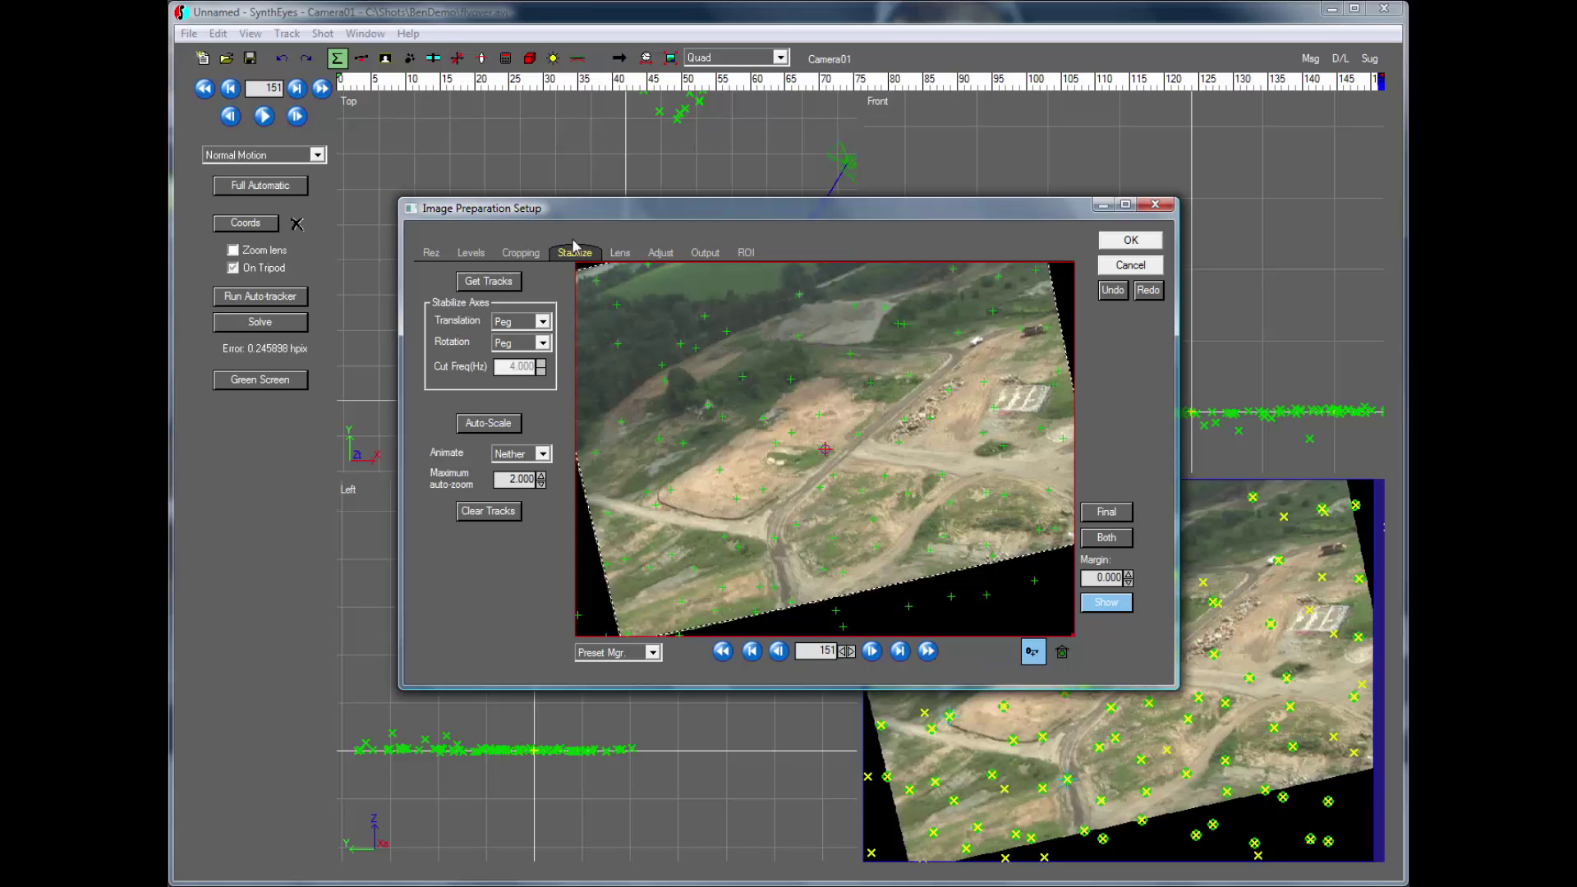
Key a -12.5 Delta Rot with small Delta U/V offsets, then Auto-Scale to remove black edges.
click(660, 253)
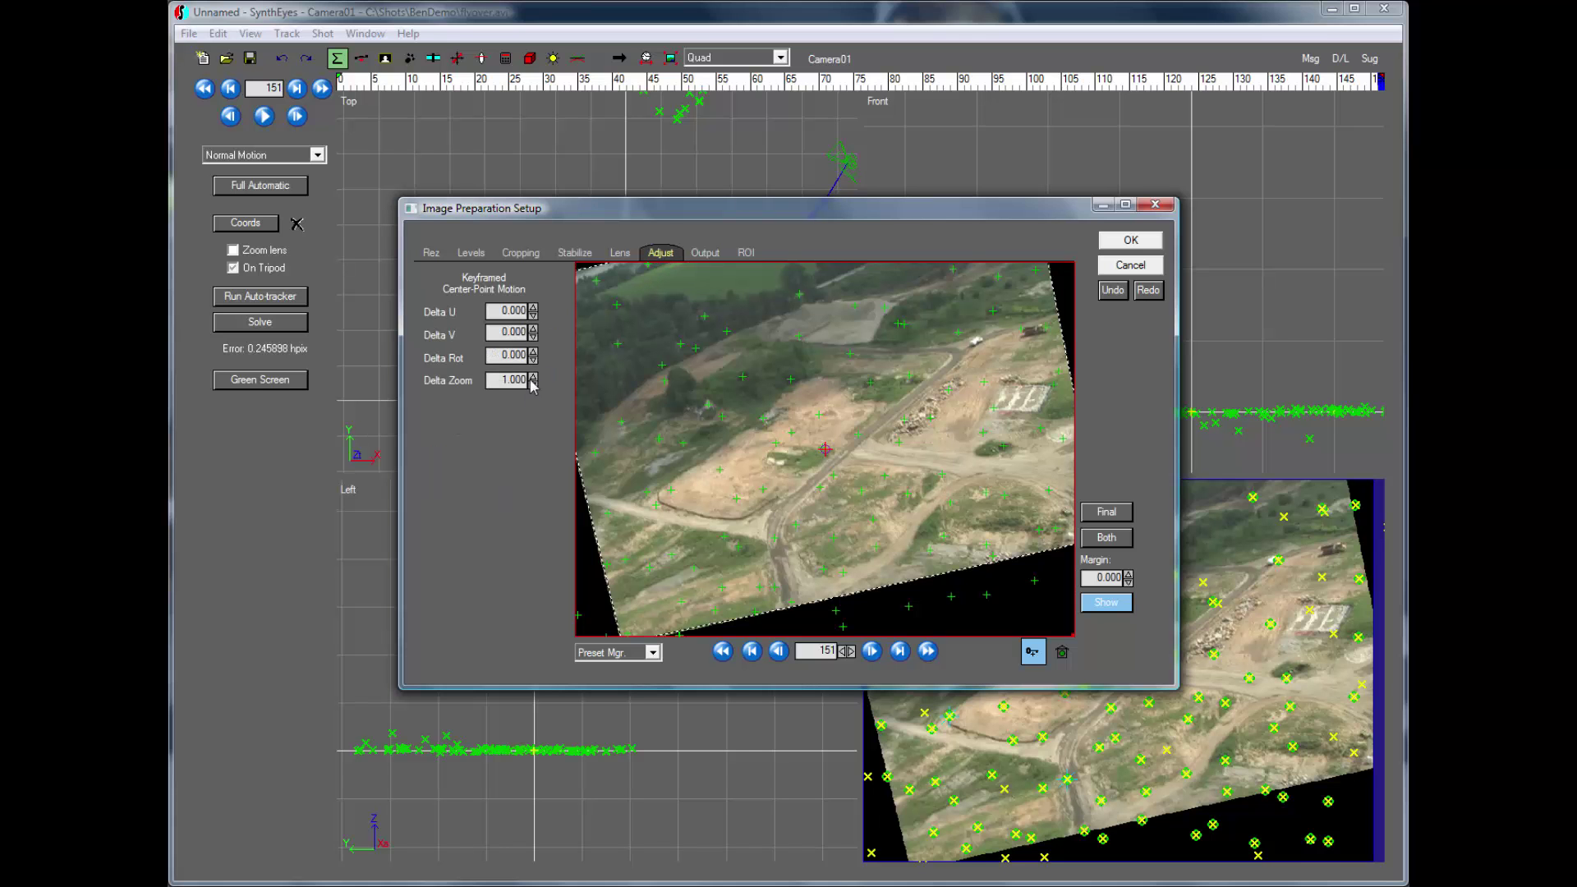
drag(533, 355, 533, 404)
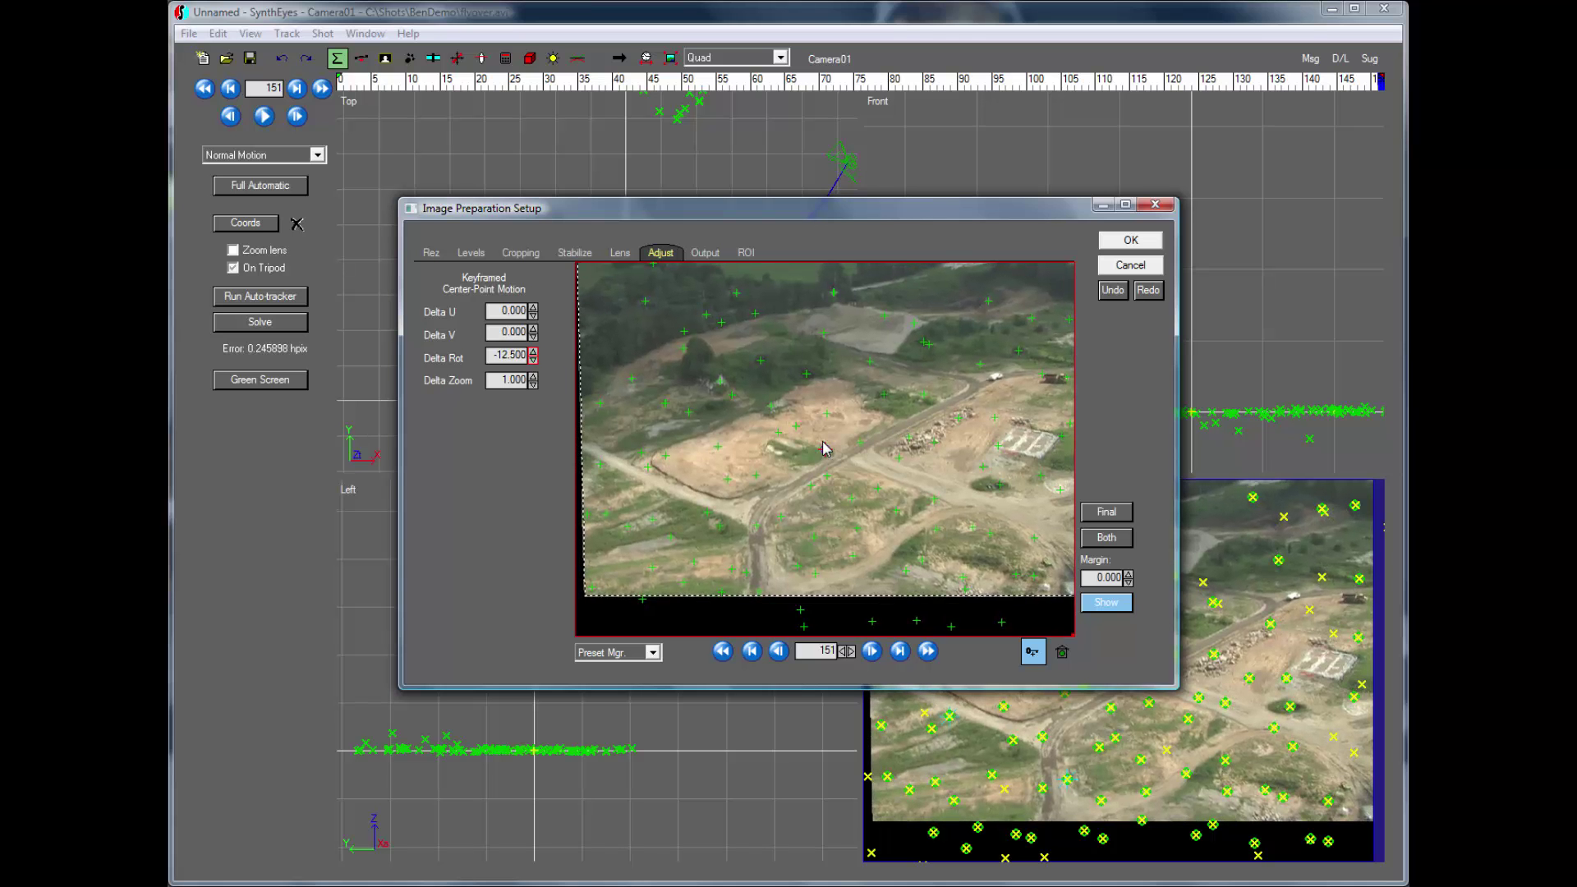
drag(824, 449, 819, 488)
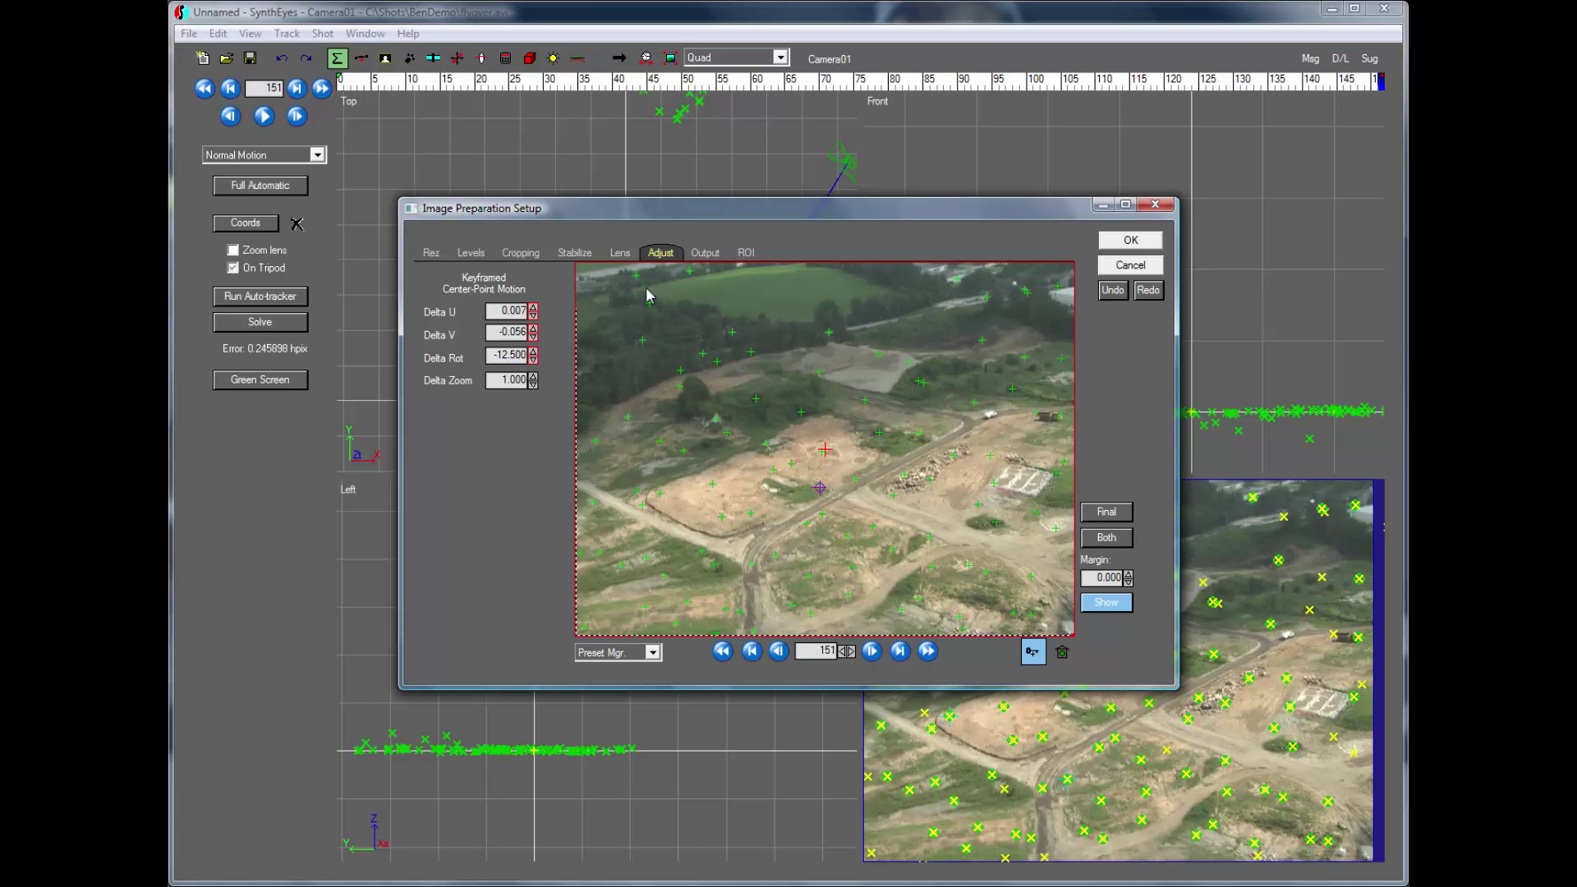
click(574, 253)
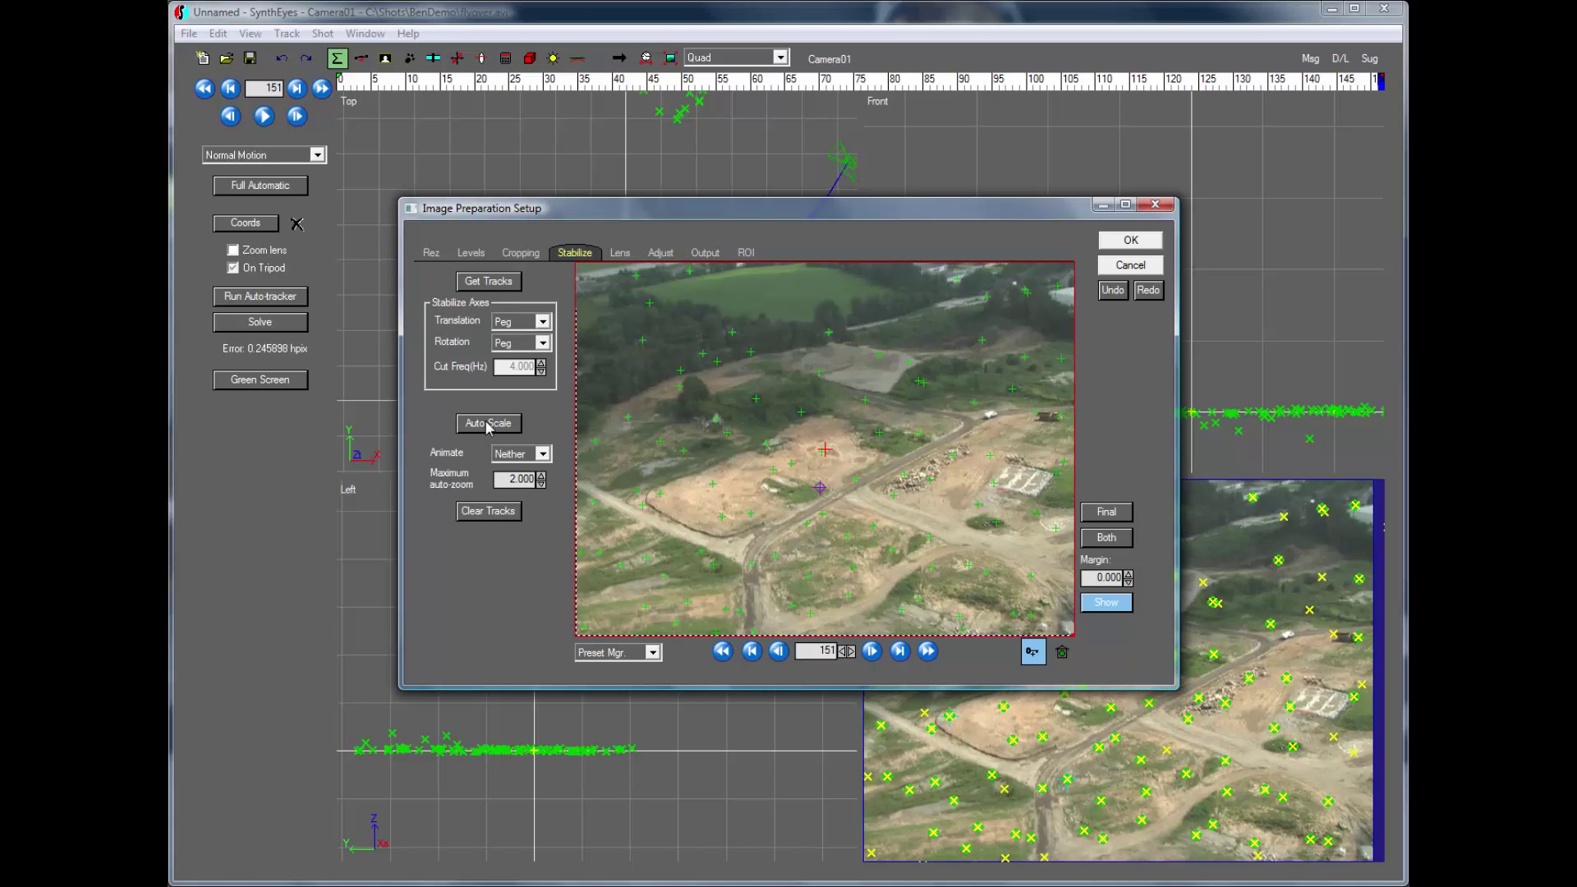
click(488, 424)
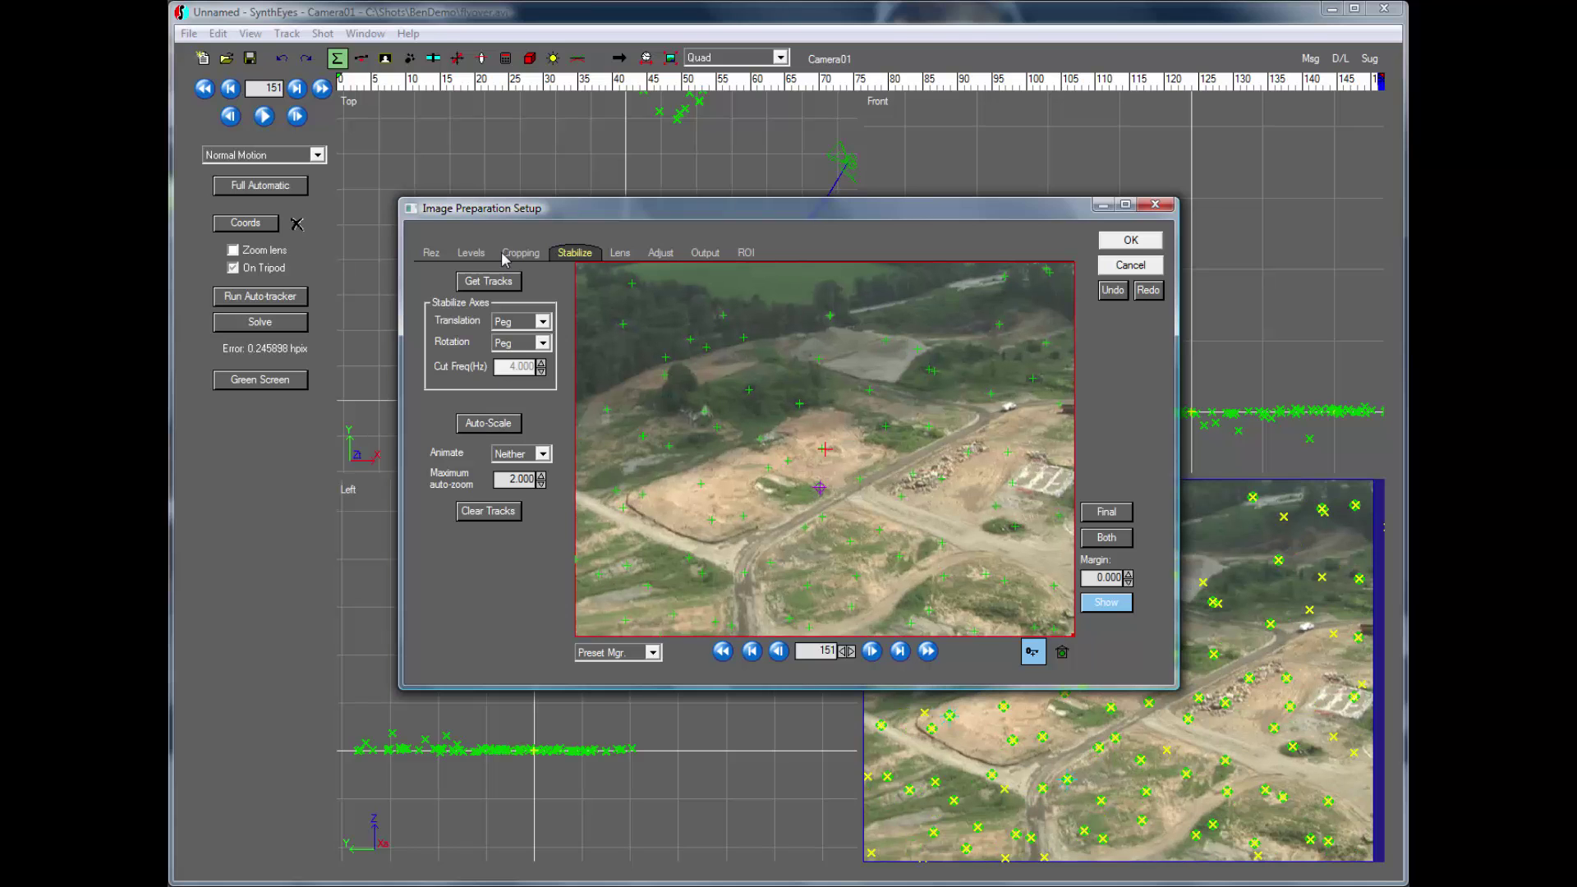
Reset Levels to Mid 0.552 and Low 0.105 at frame 0, then apply and confirm the cache flush.
click(474, 256)
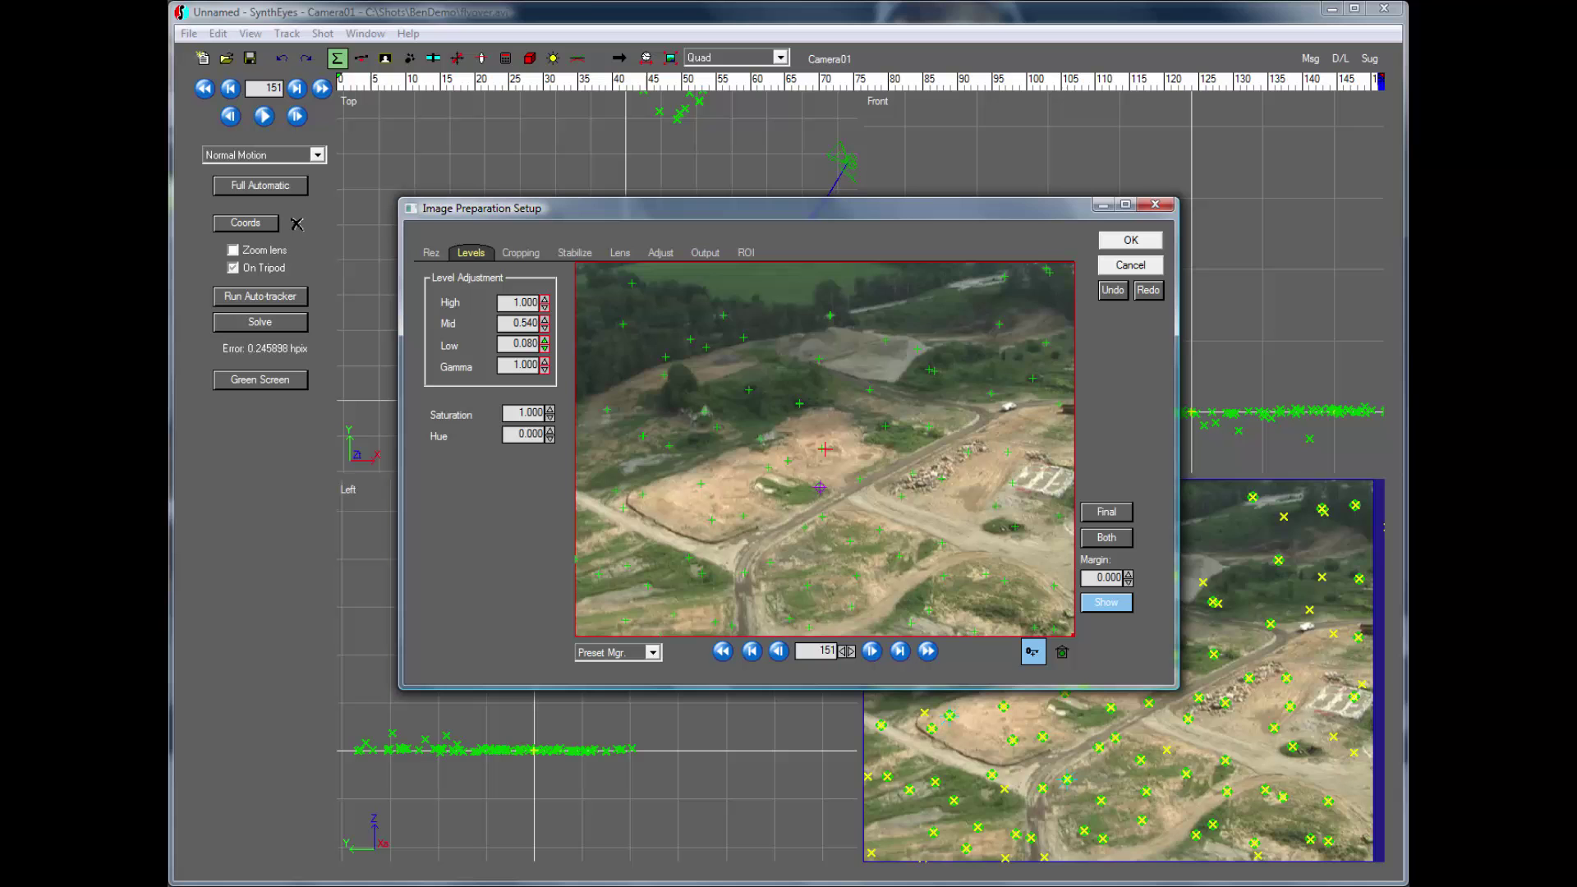
right_click(545, 343)
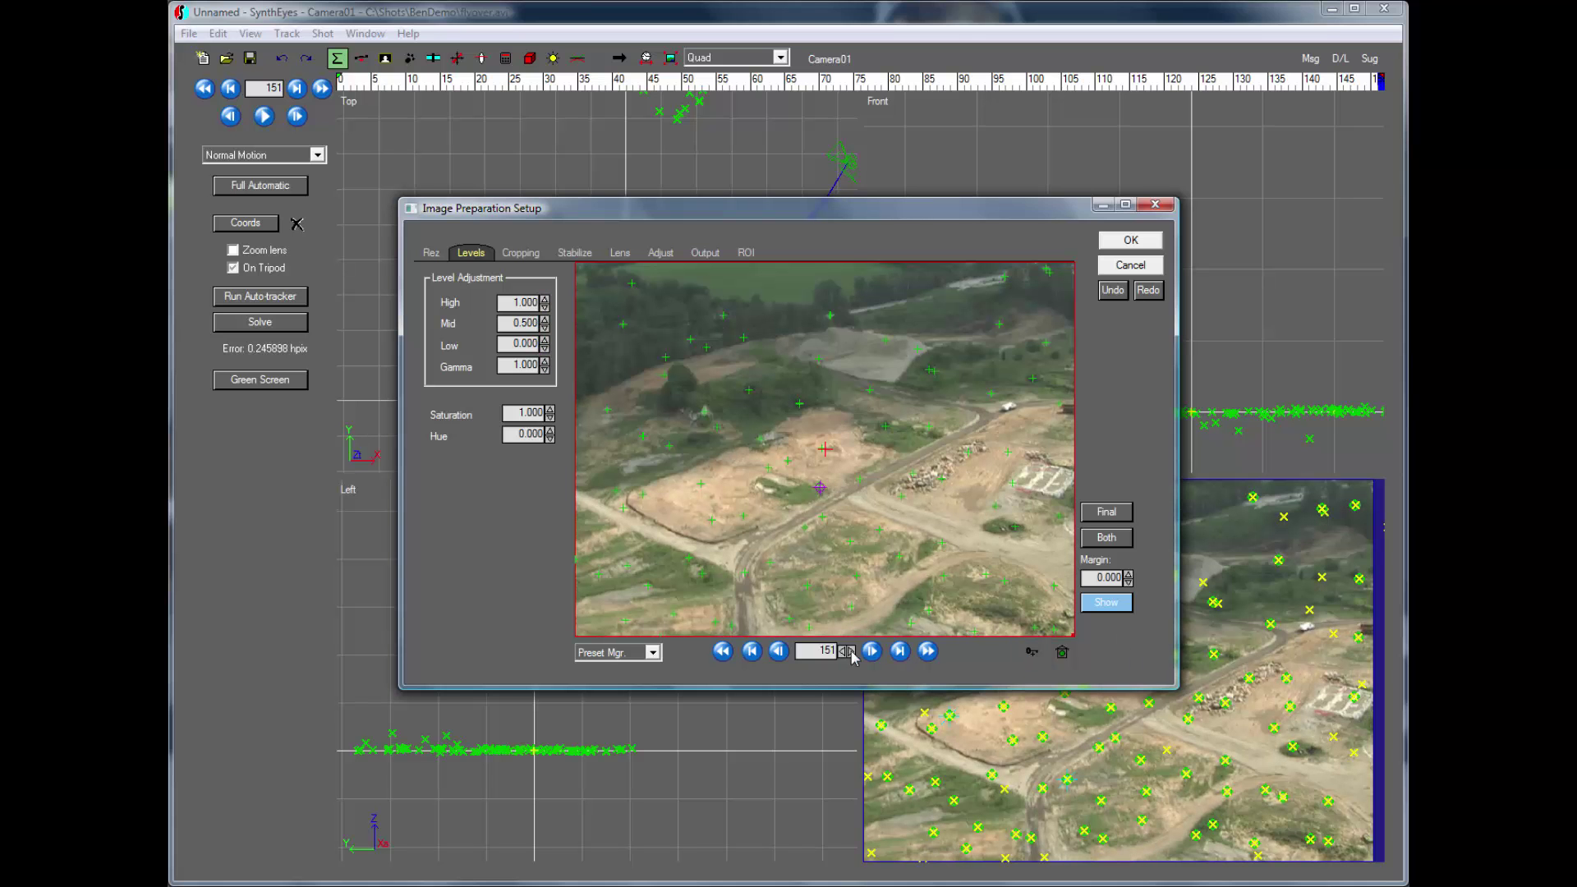
click(723, 650)
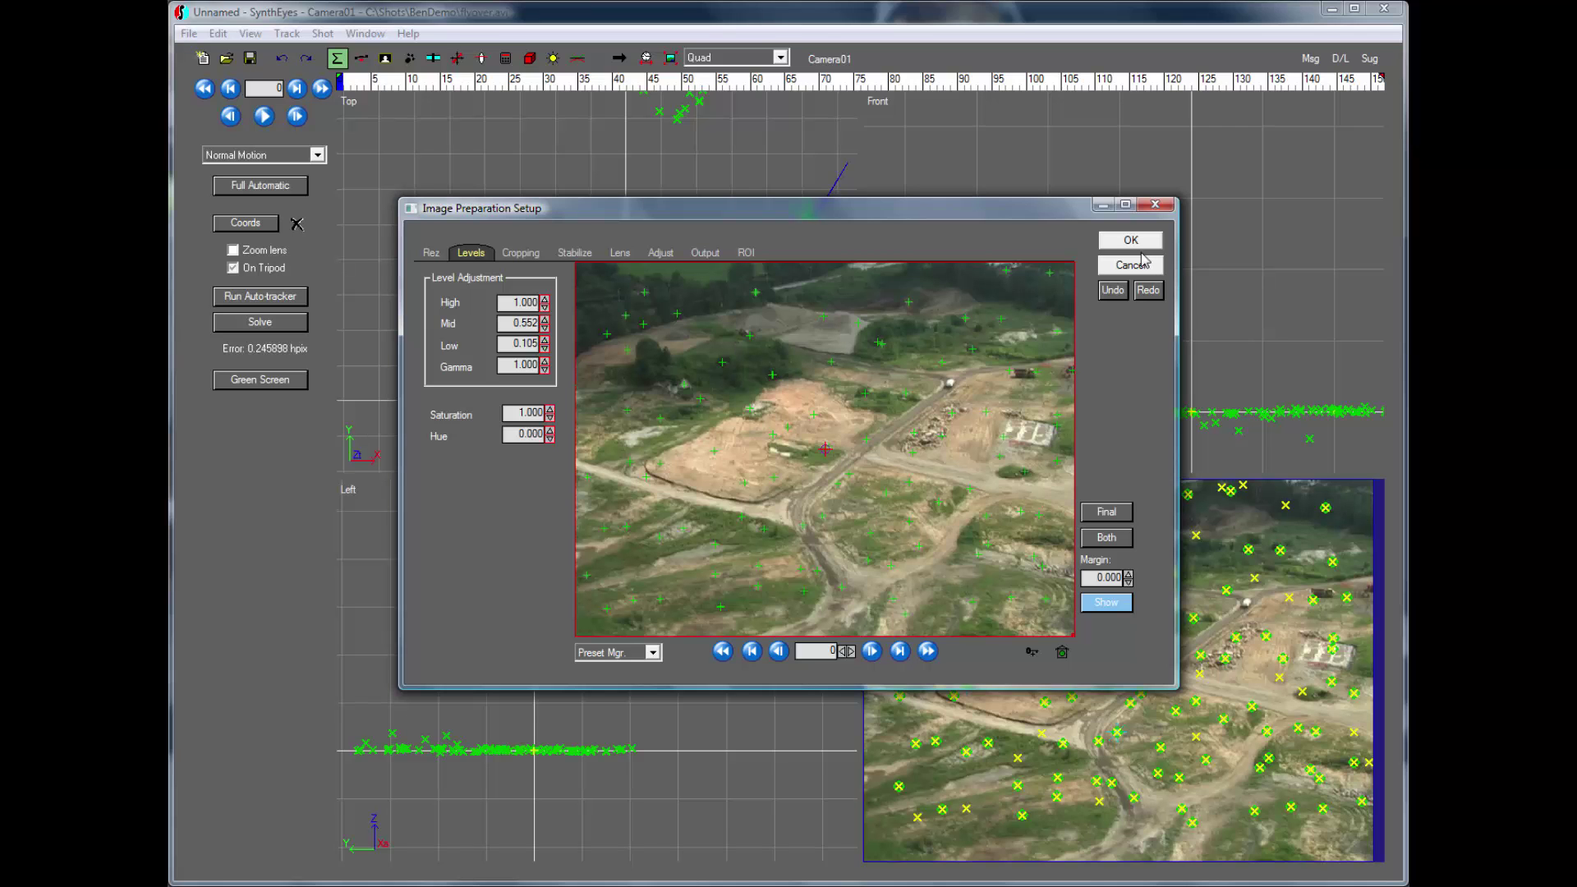
click(1133, 246)
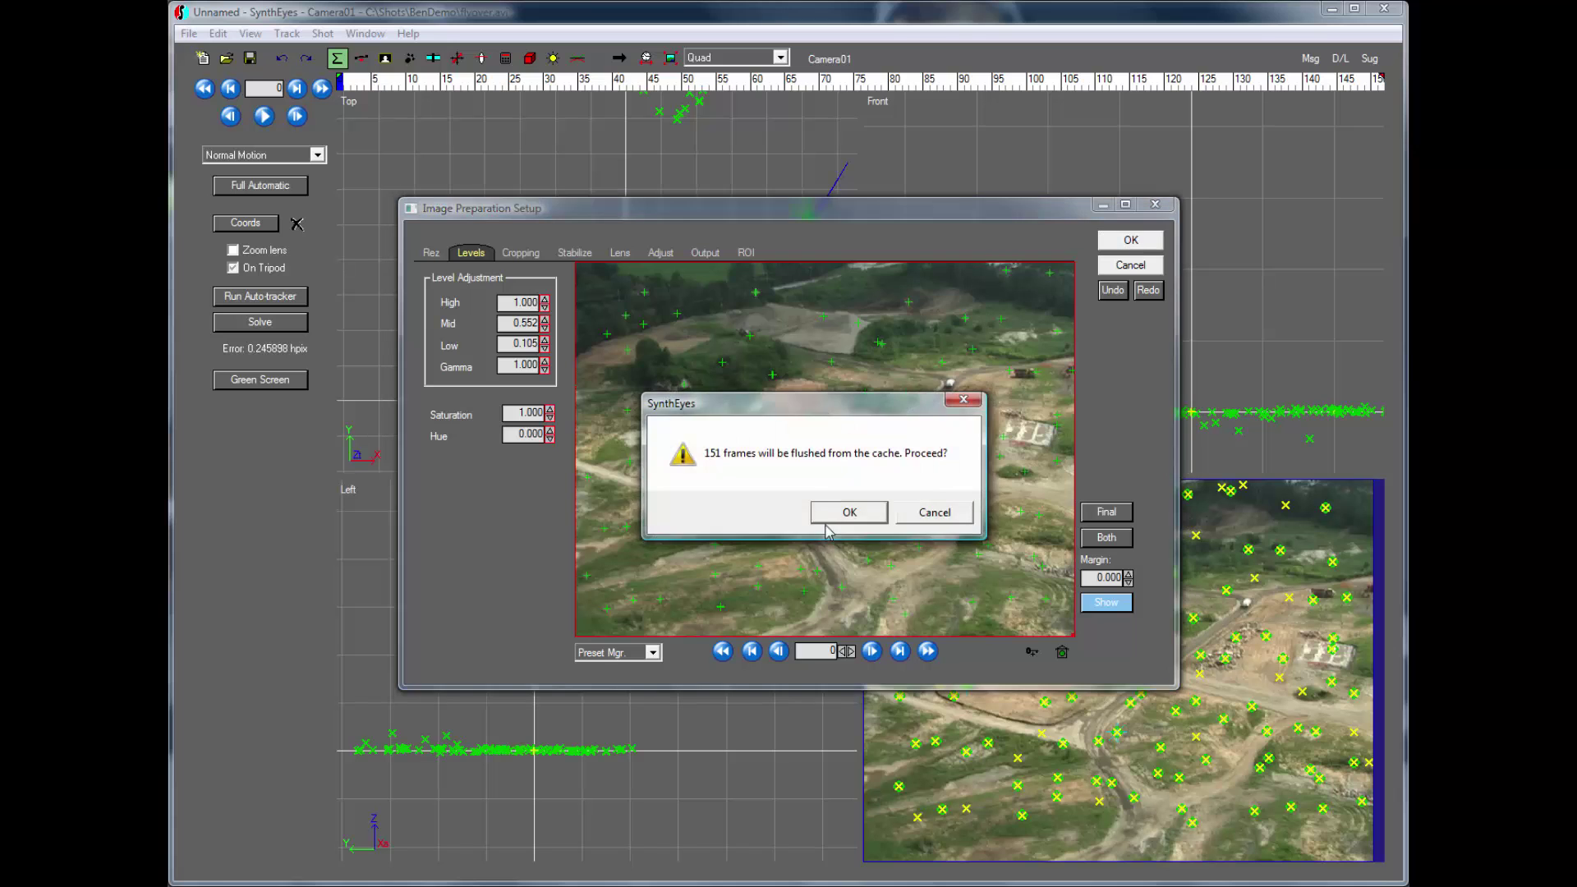
click(837, 514)
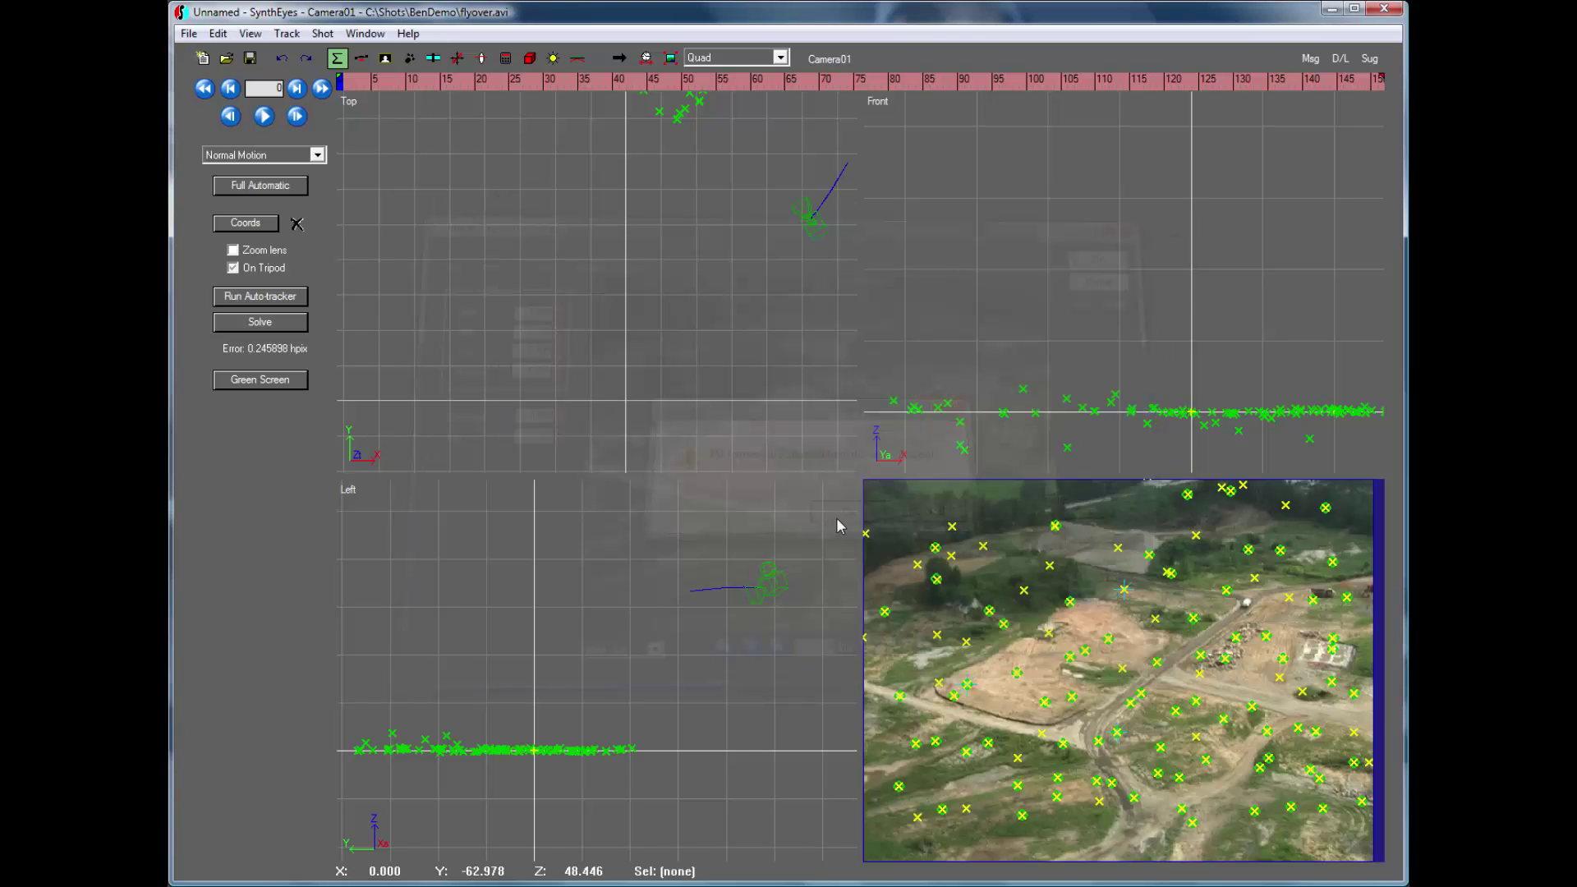
Play the stabilized shot, stop at frame 145, and reopen Image Preparation Setup with P.
click(263, 119)
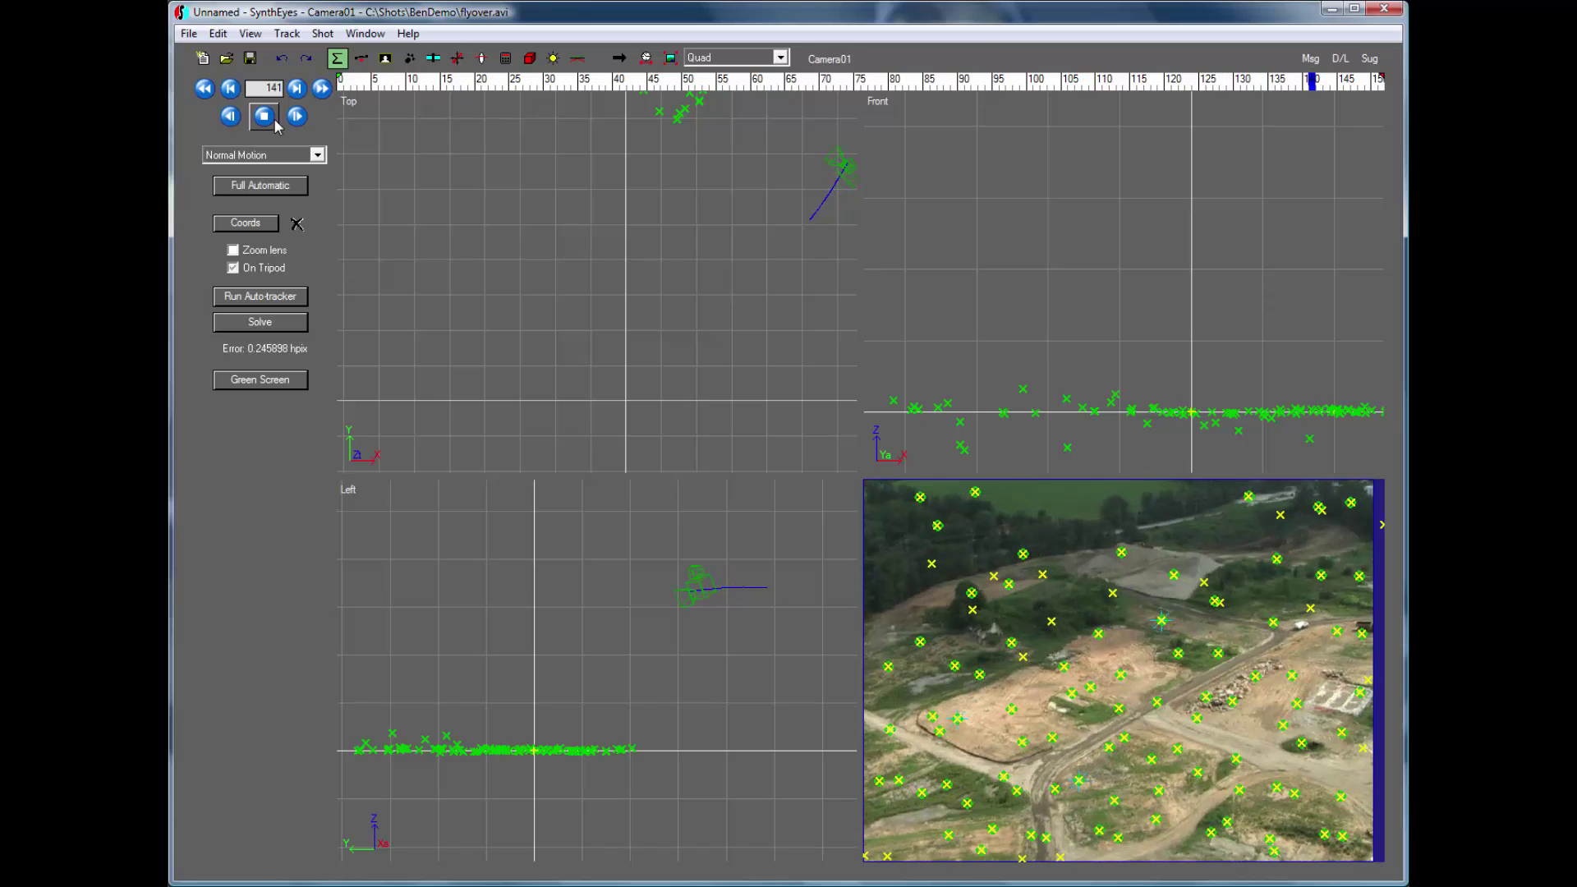
click(264, 118)
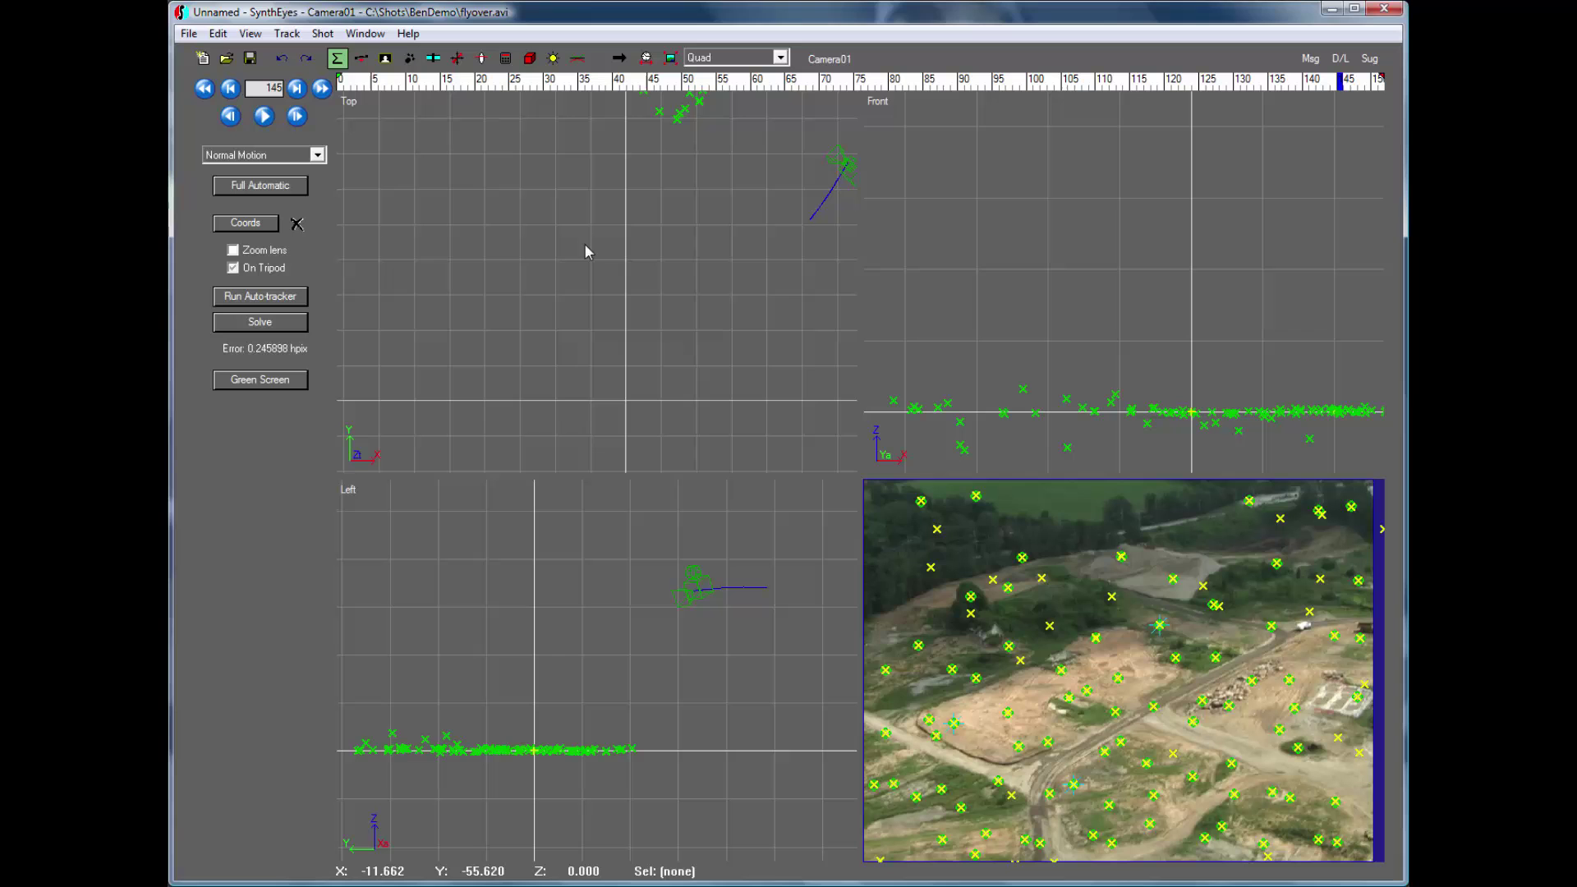
key(p)
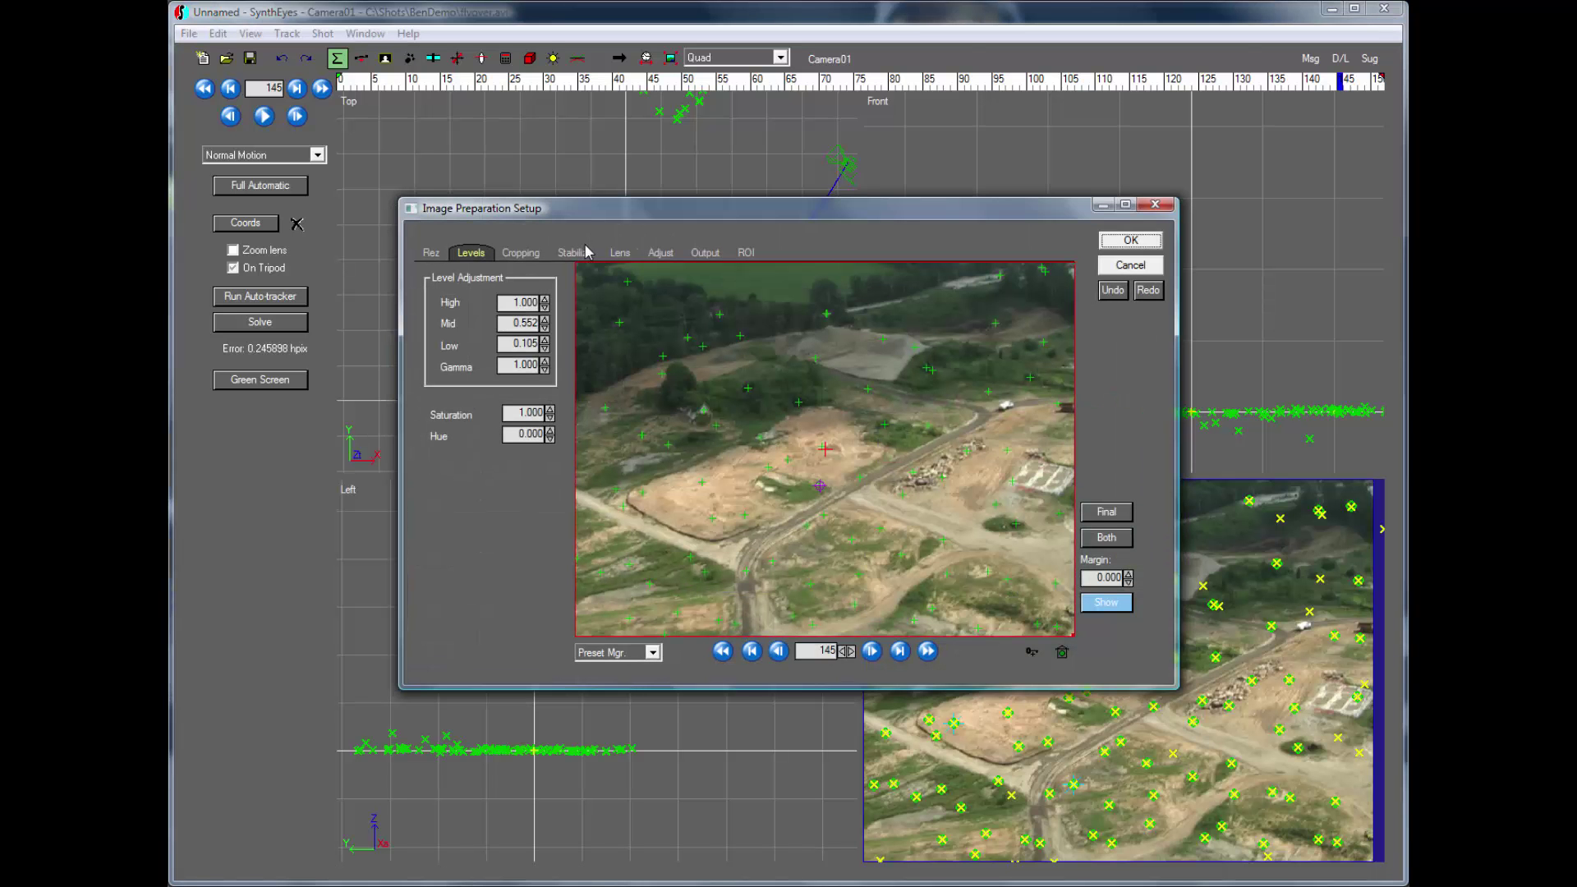
From the Output tab's Save Sequence, create and enter a new Newstab folder.
click(706, 254)
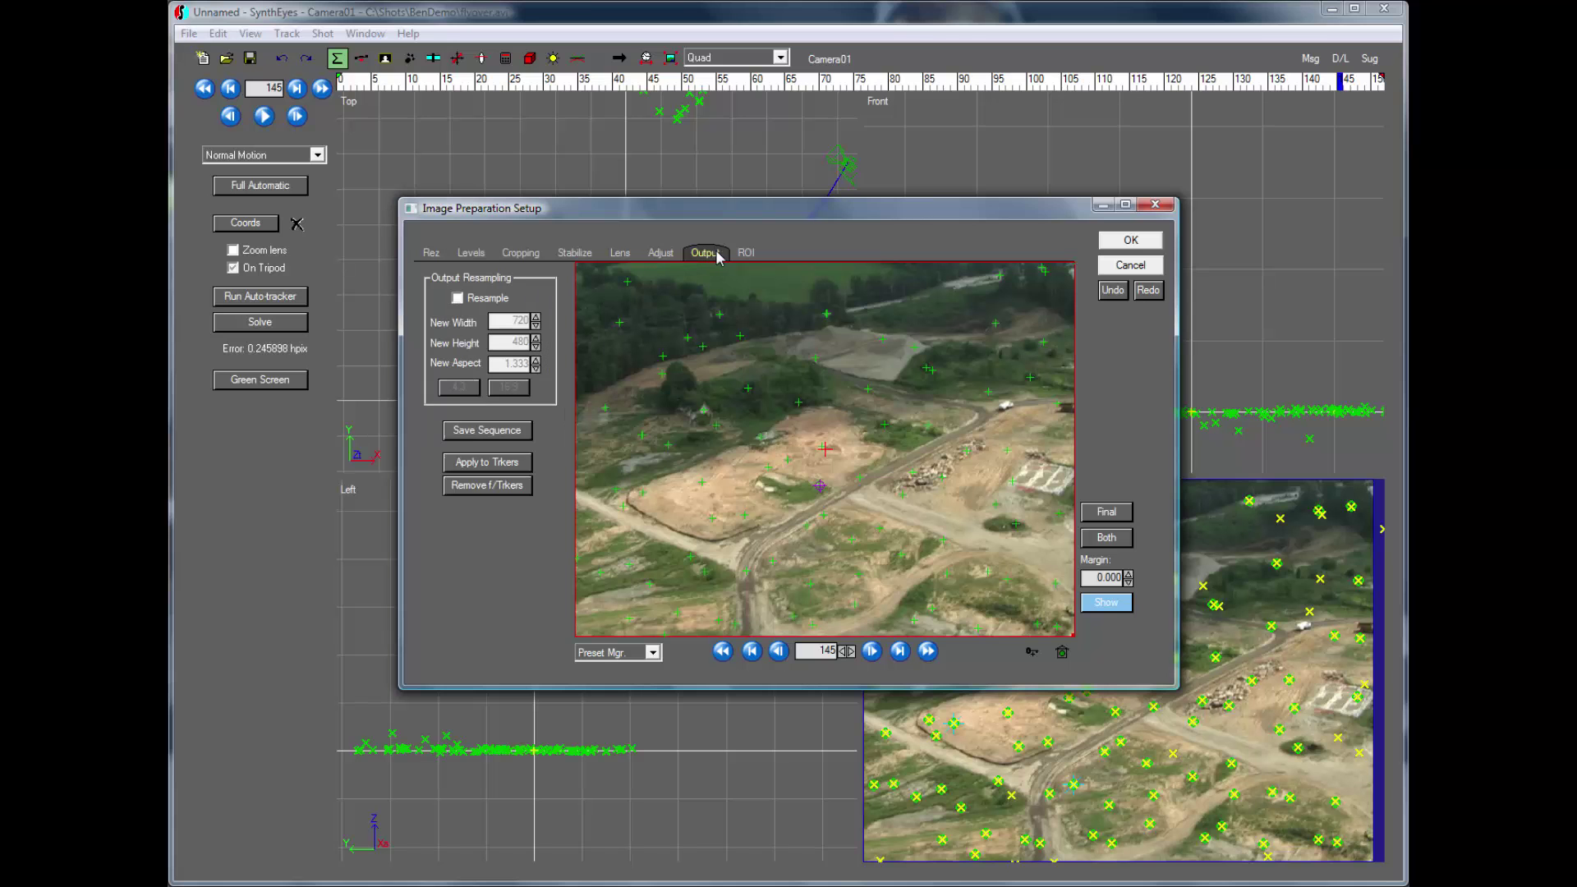
click(468, 433)
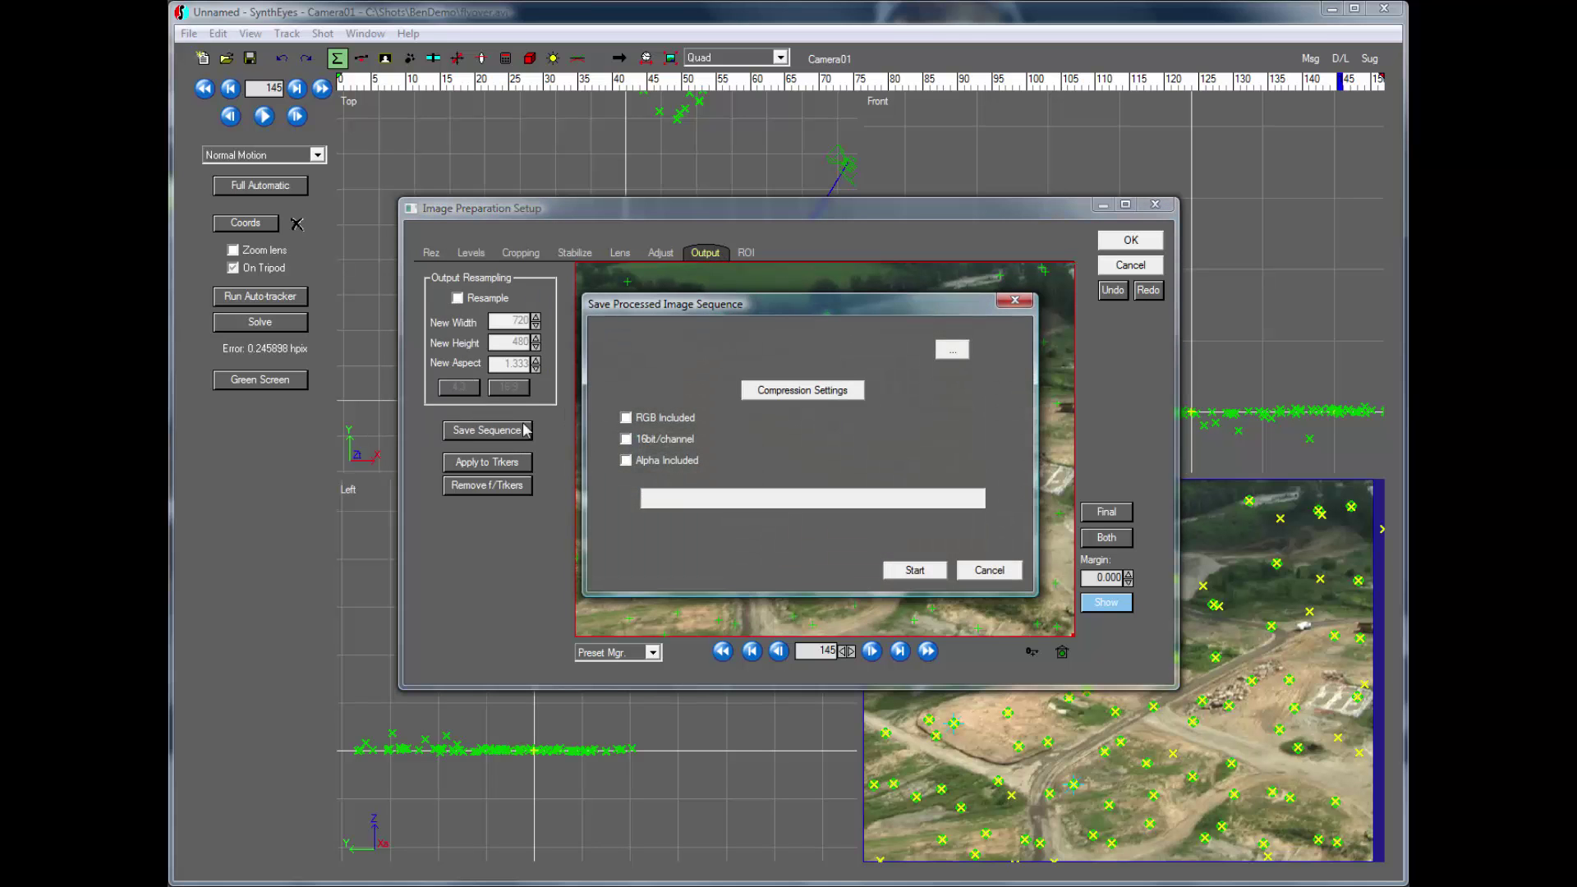
click(953, 349)
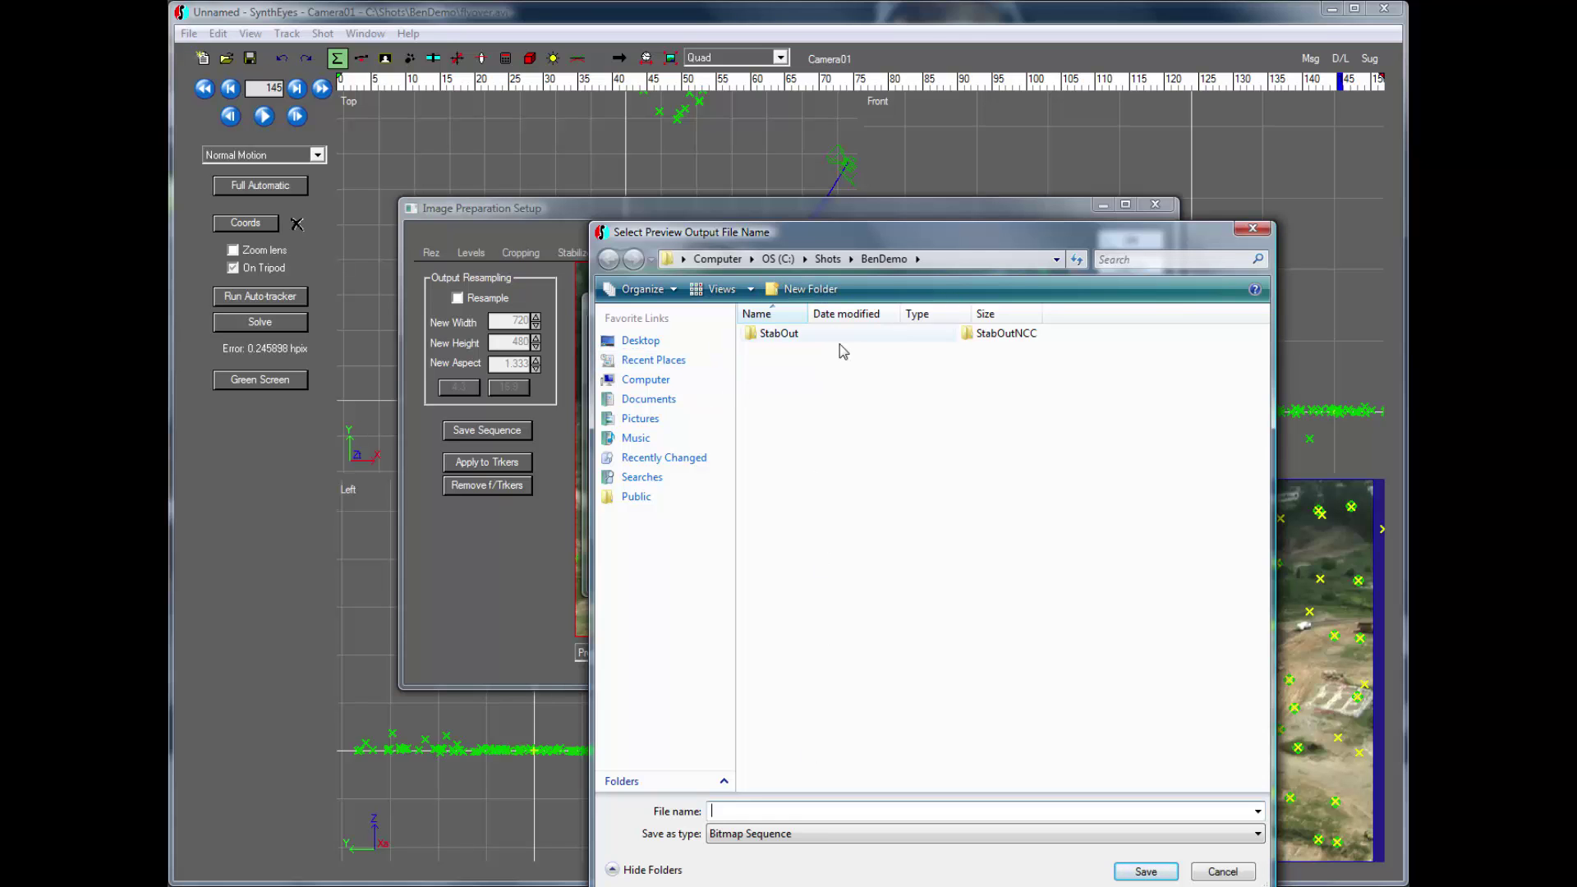
click(804, 298)
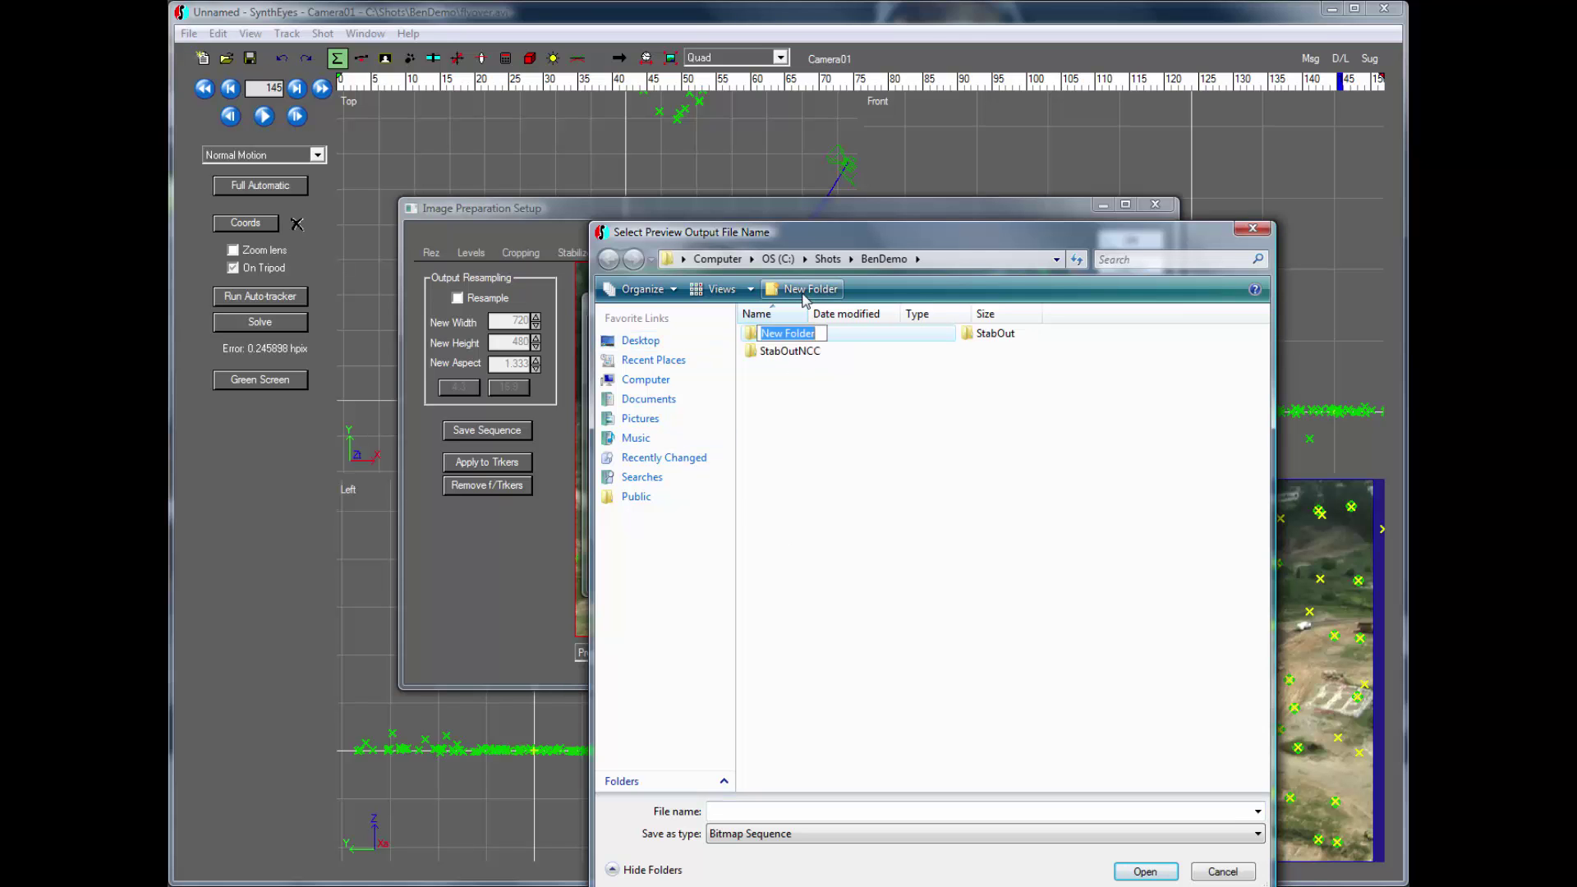
text(Newstab)
key(Return)
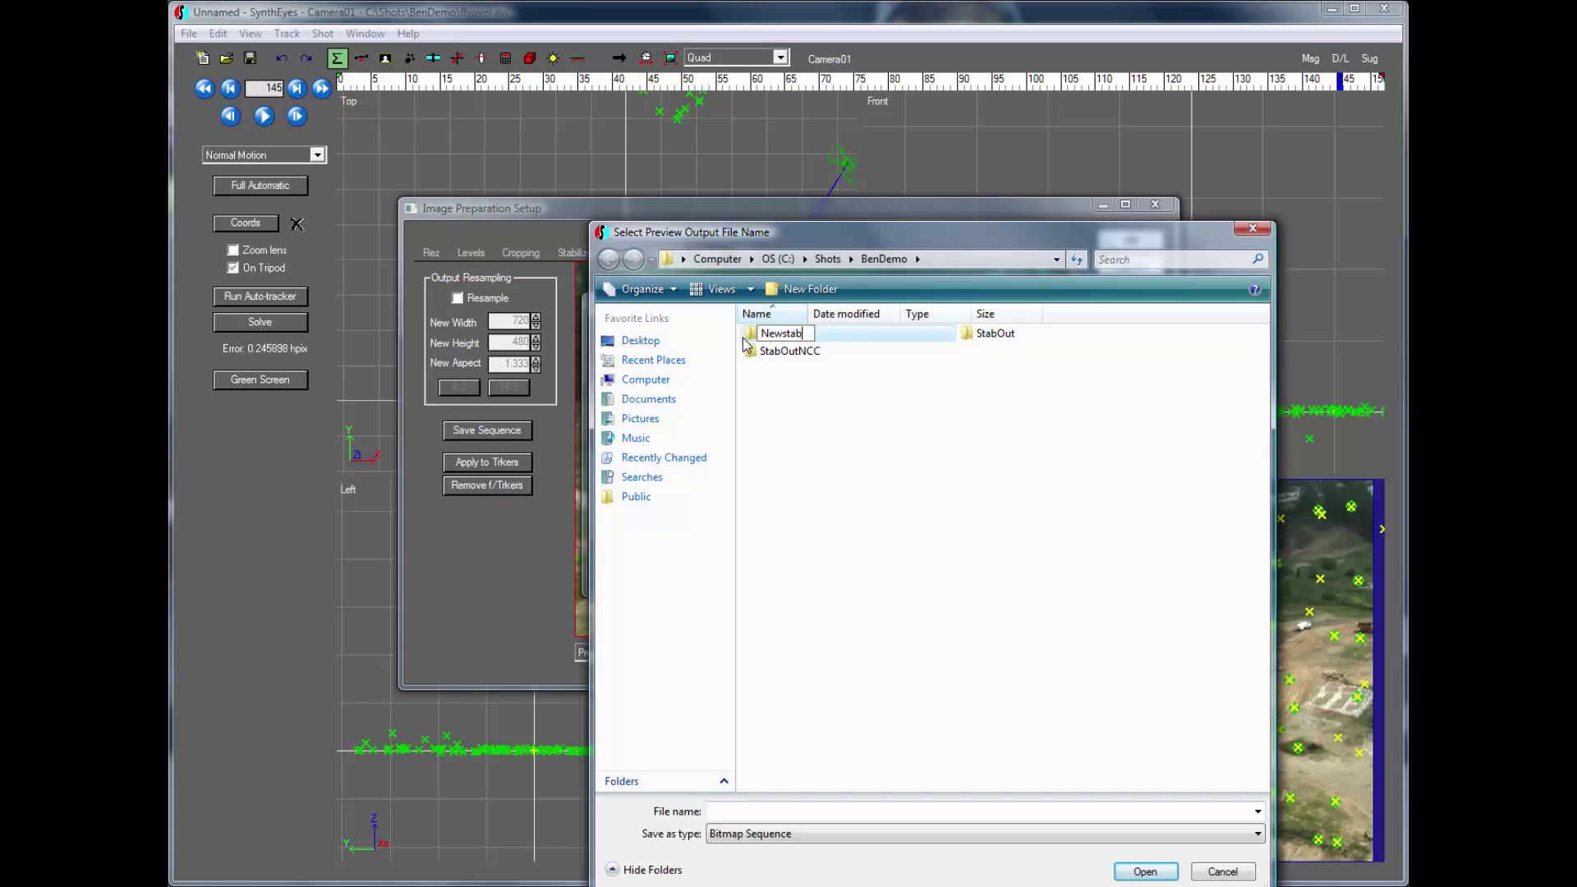
double_click(748, 336)
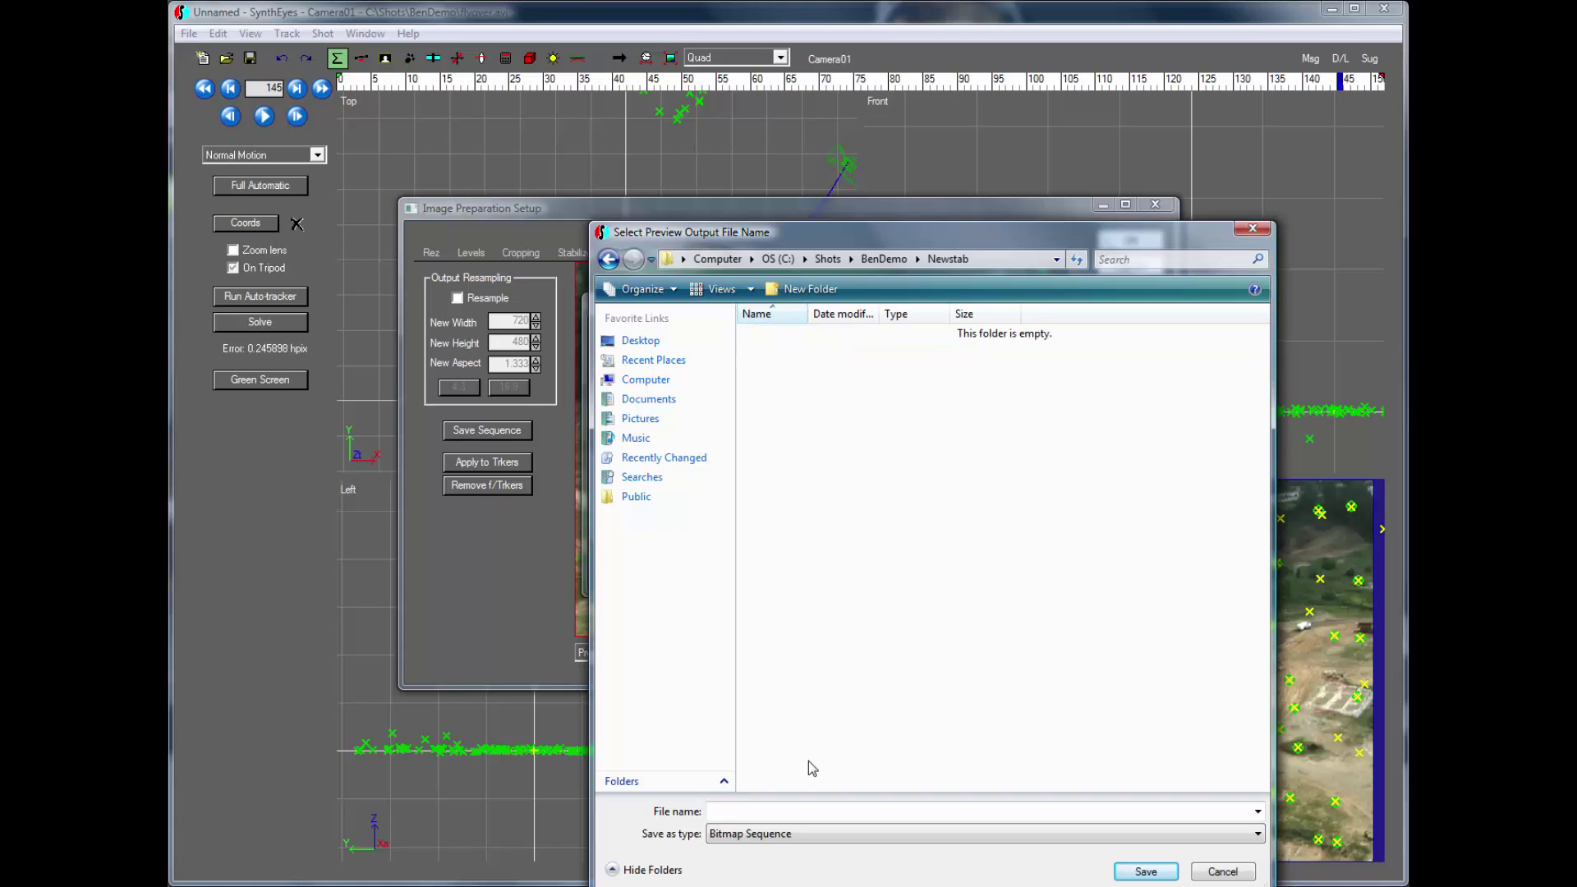
Name the output stab as a JPEG Sequence at quality 85 and start rendering.
click(752, 807)
text(stab0000)
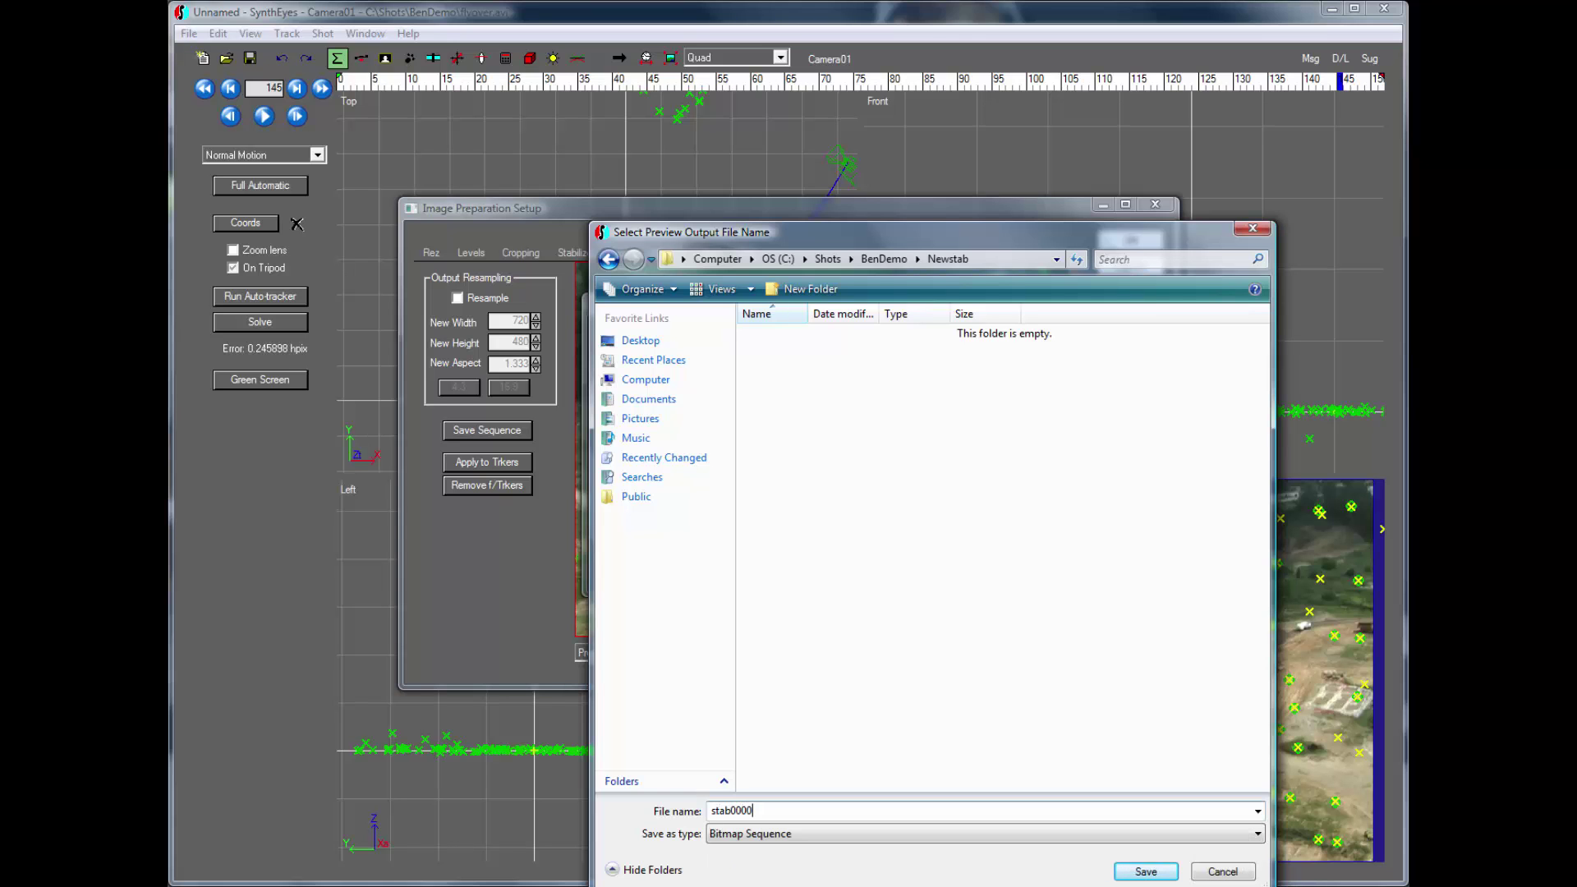
click(1258, 835)
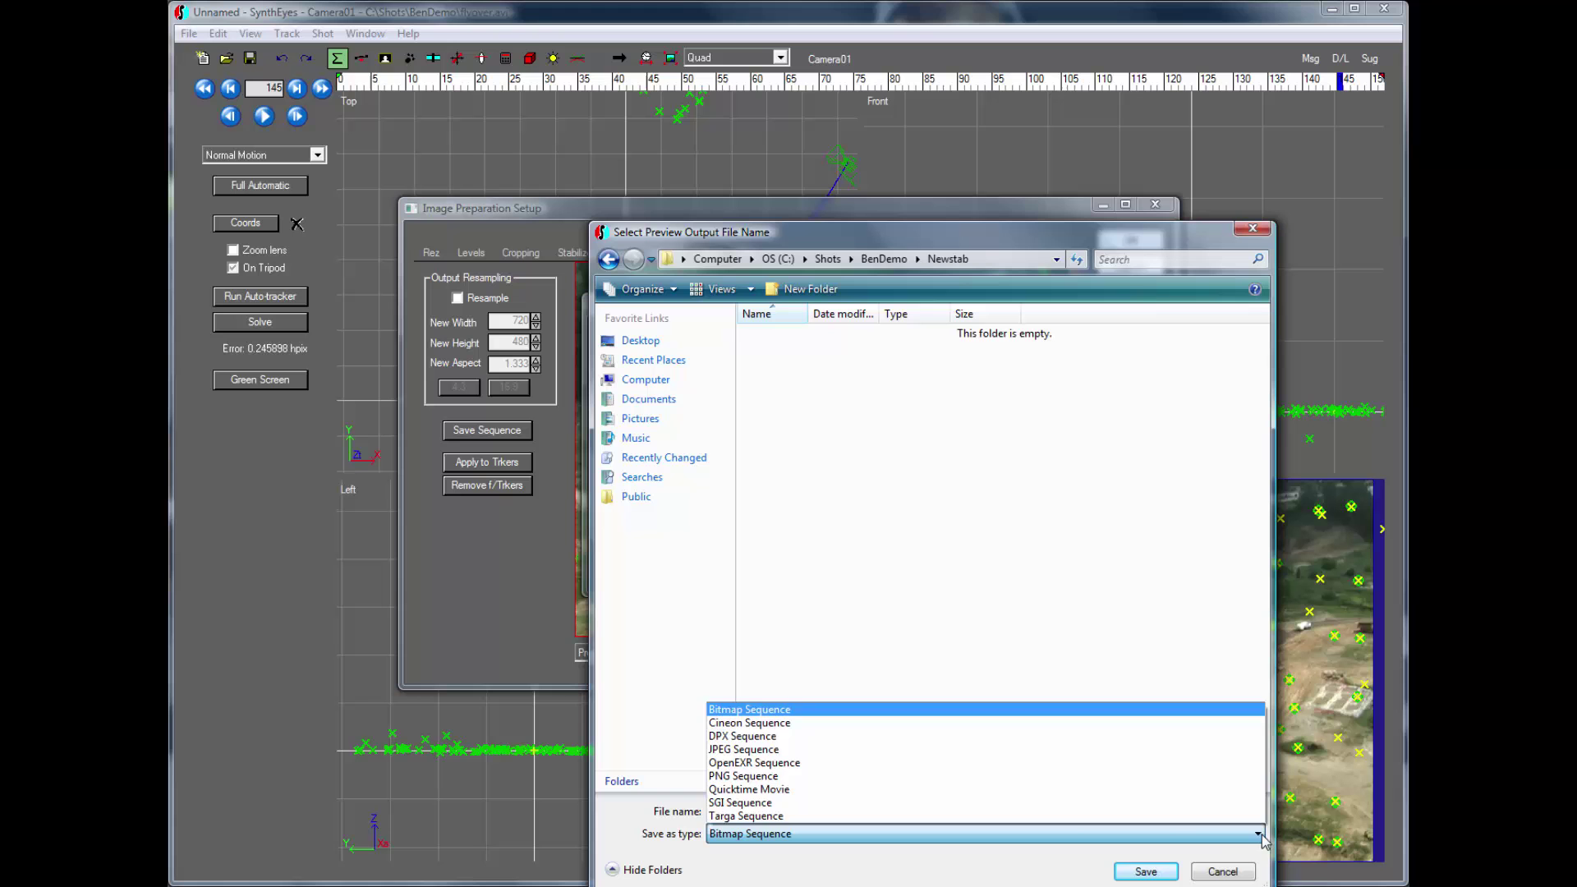
click(924, 738)
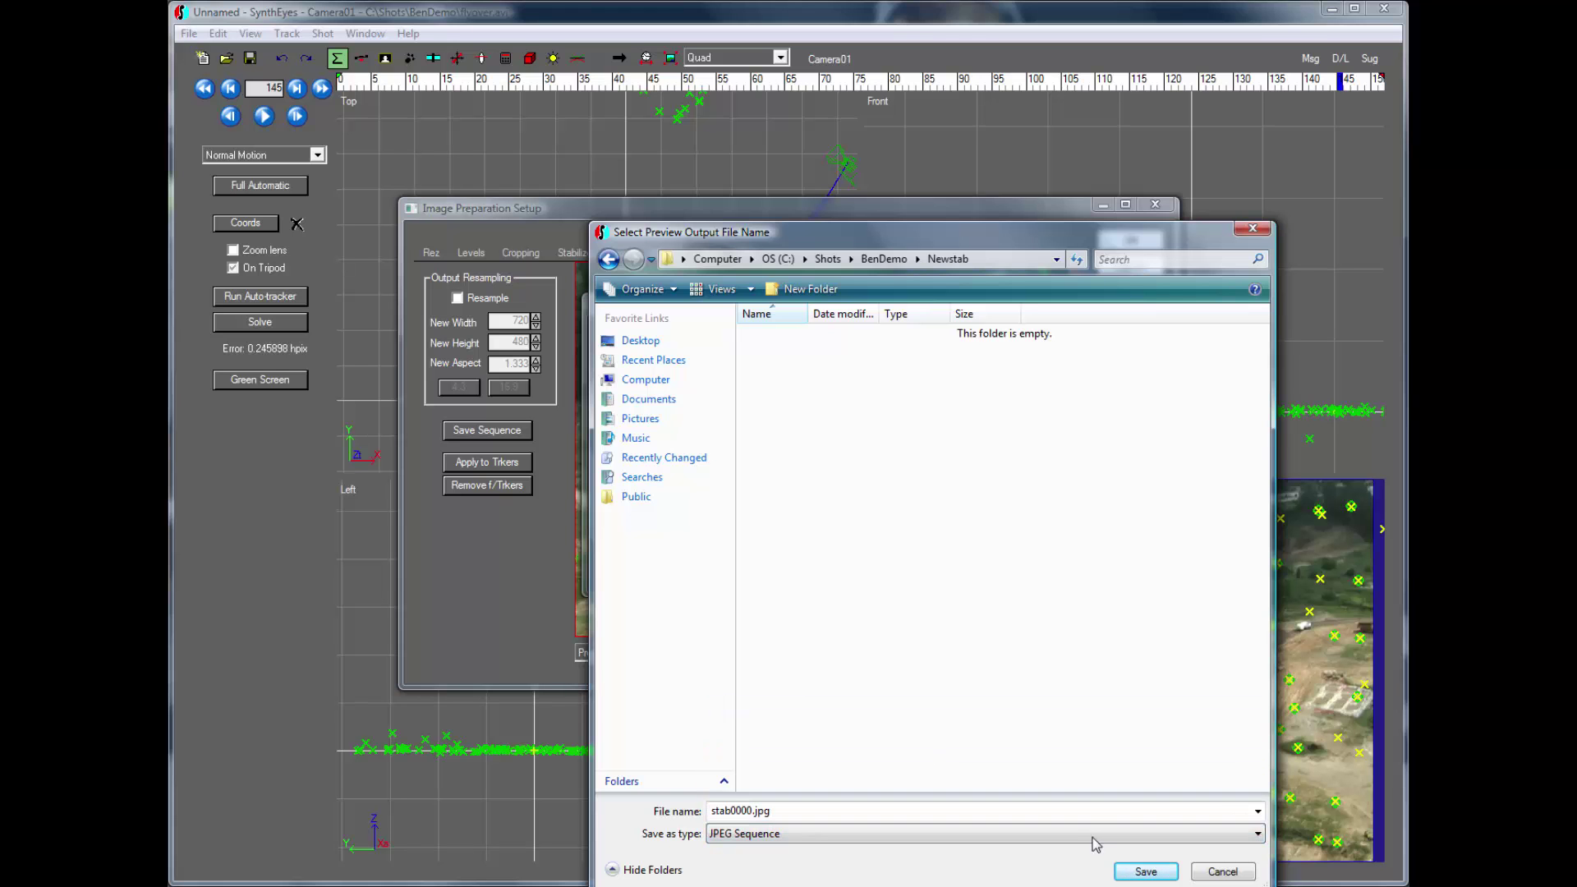
click(1135, 871)
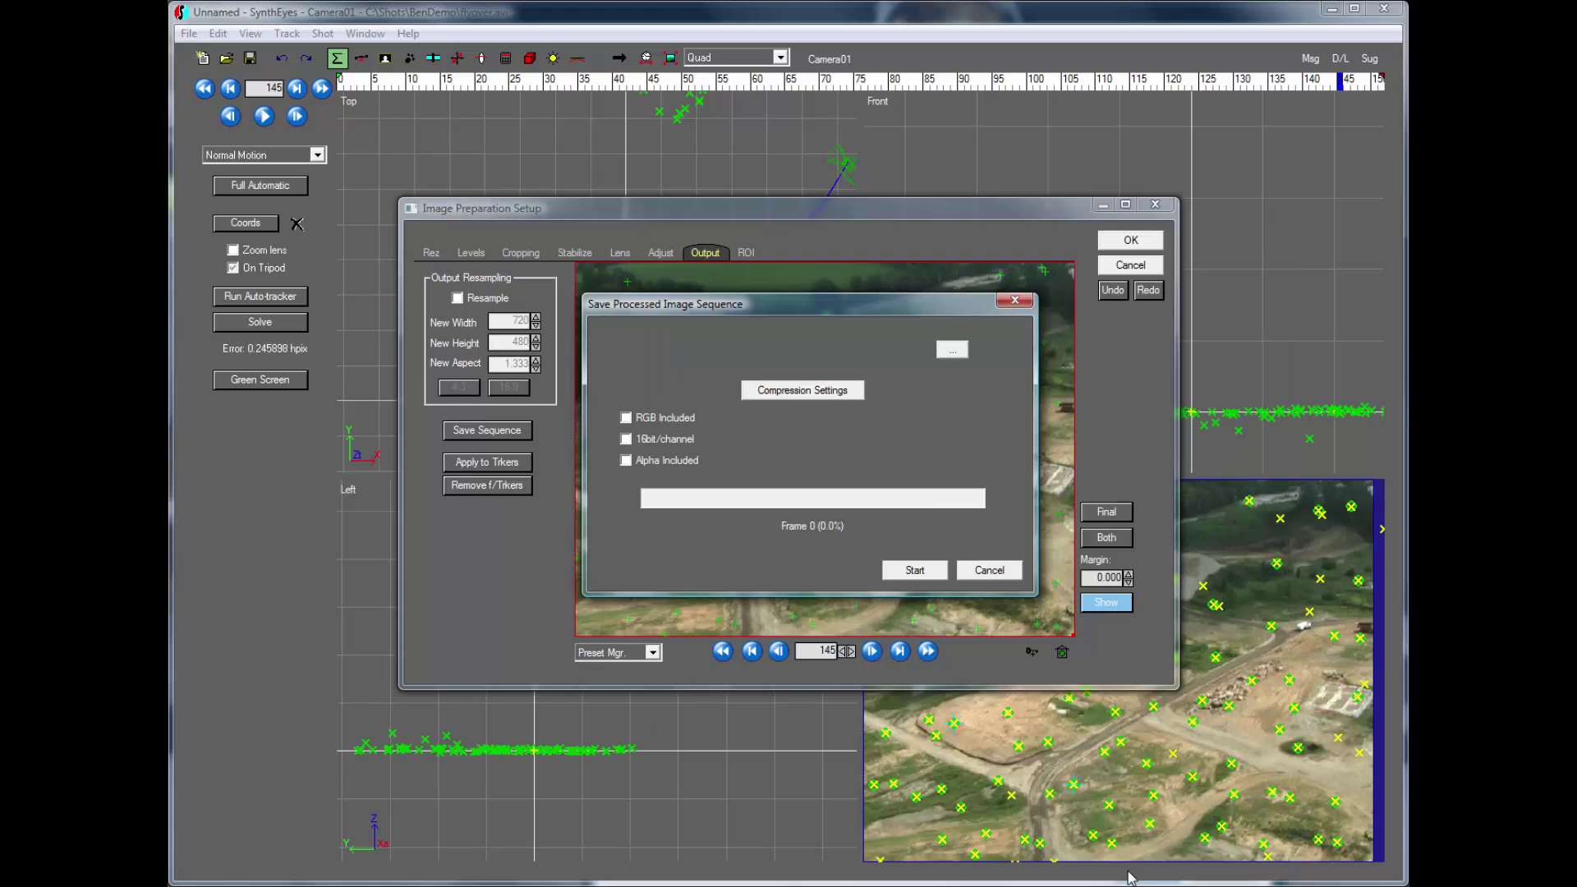
click(786, 398)
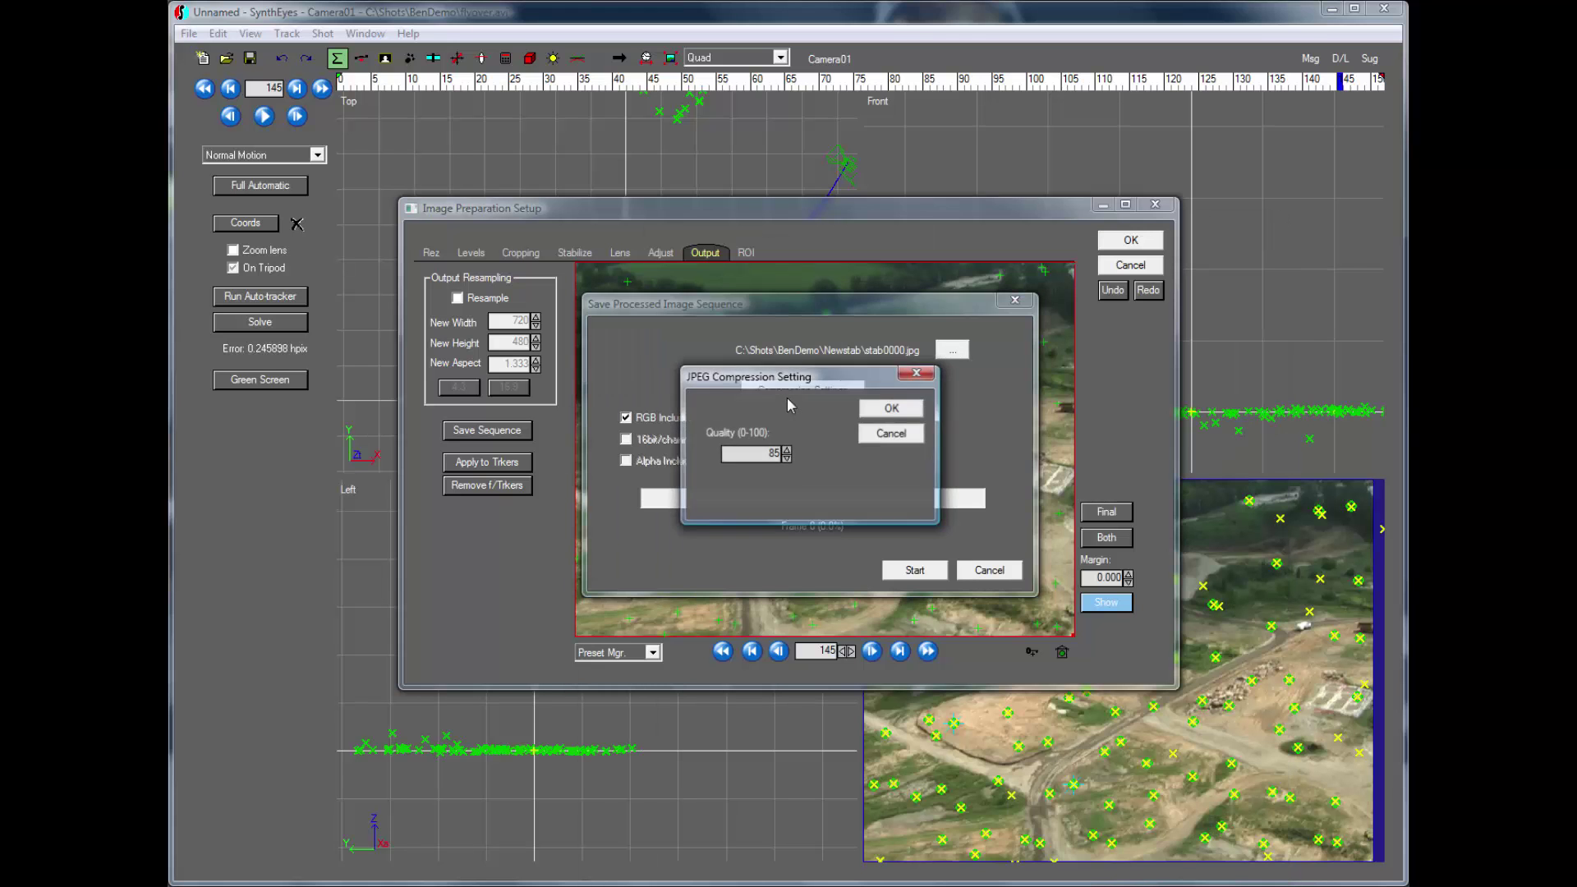
click(893, 412)
click(910, 572)
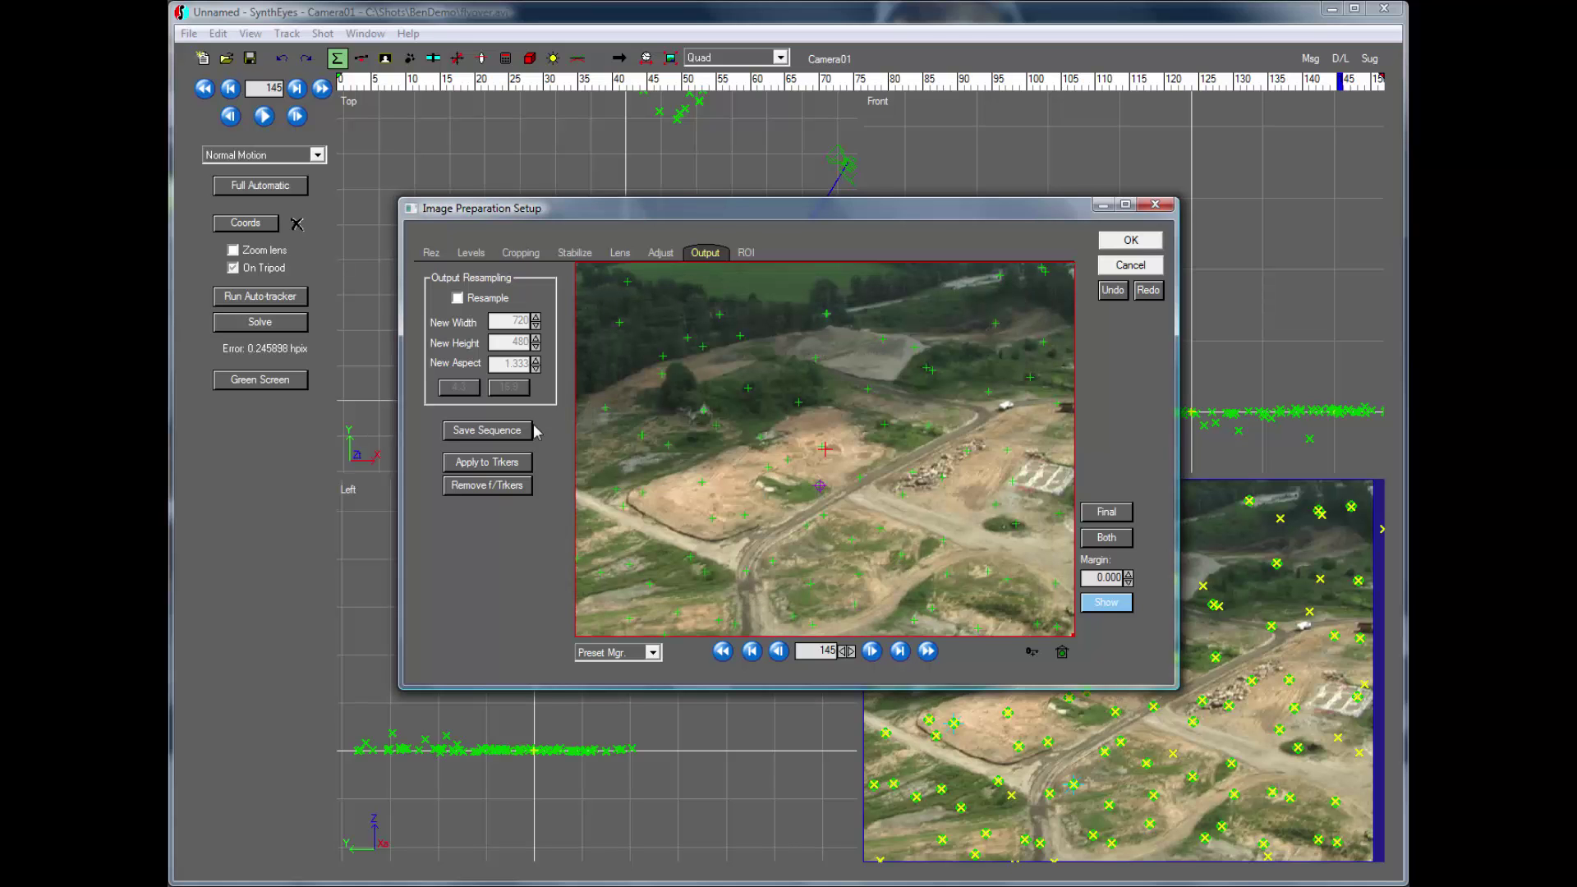
Apply the stabilization to the trackers, close Image Preparation, and scrub to frame 127 to check.
click(507, 465)
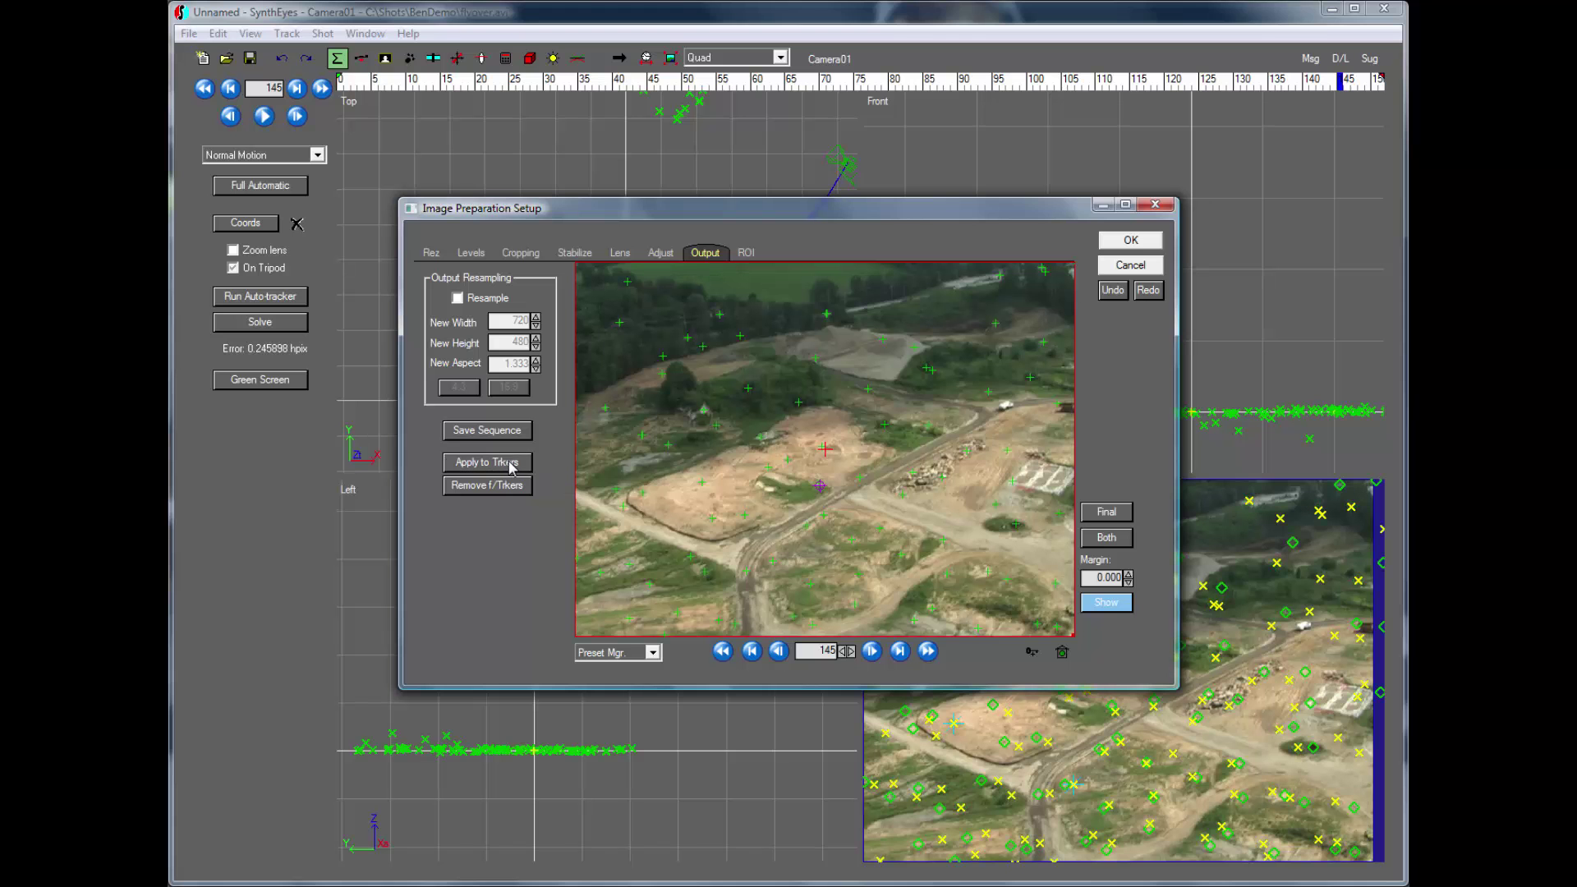
click(1115, 241)
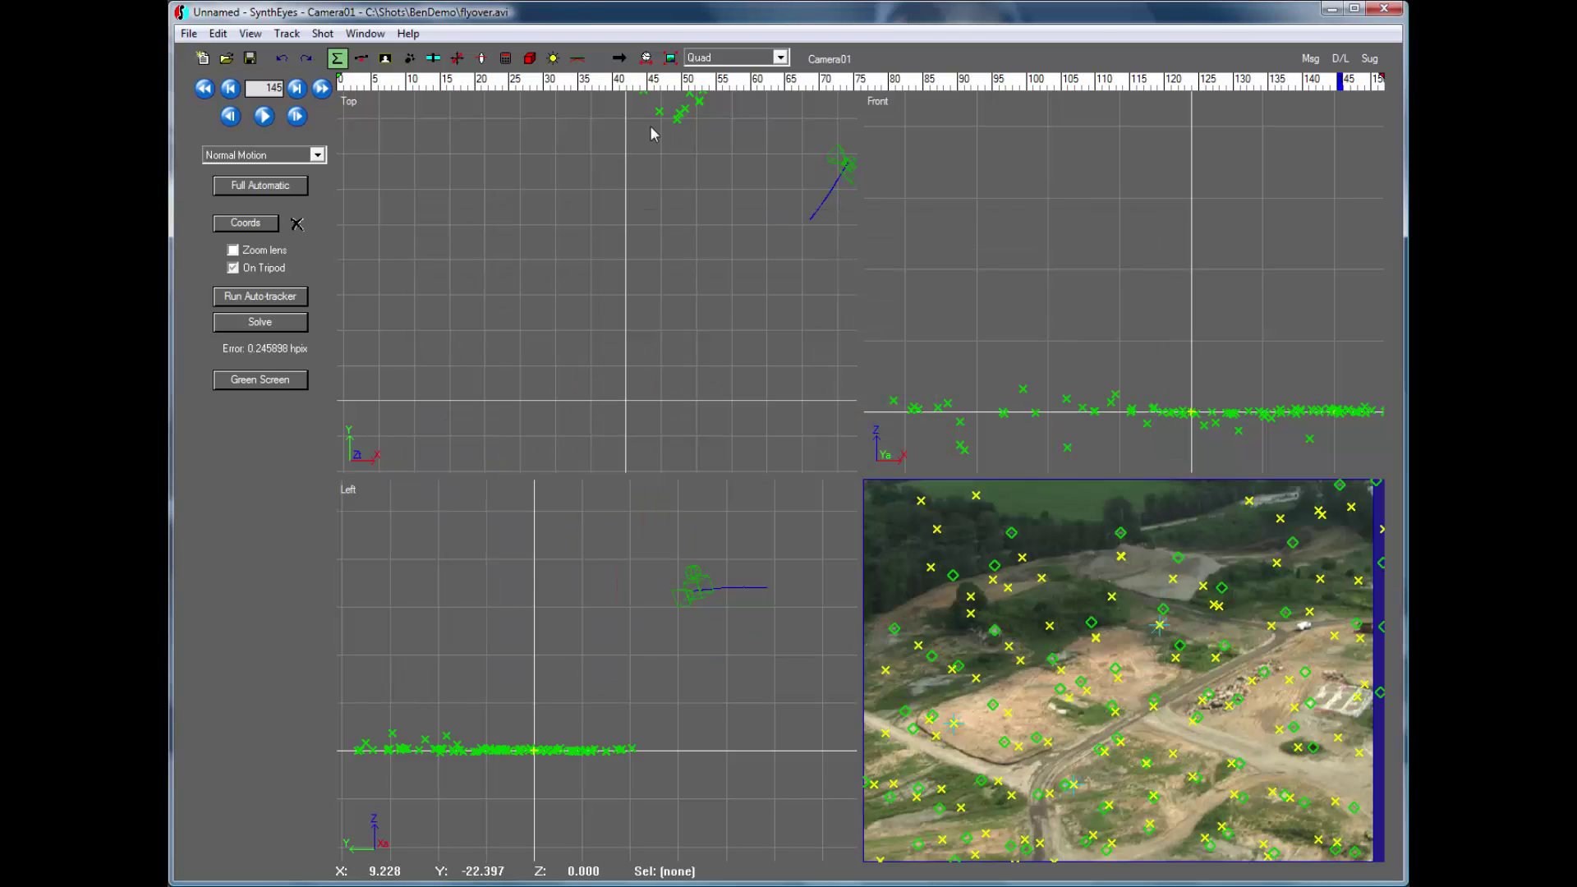
mouse_move(514, 82)
mouse_down()
mouse_move(1189, 96)
mouse_move(342, 85)
mouse_up()
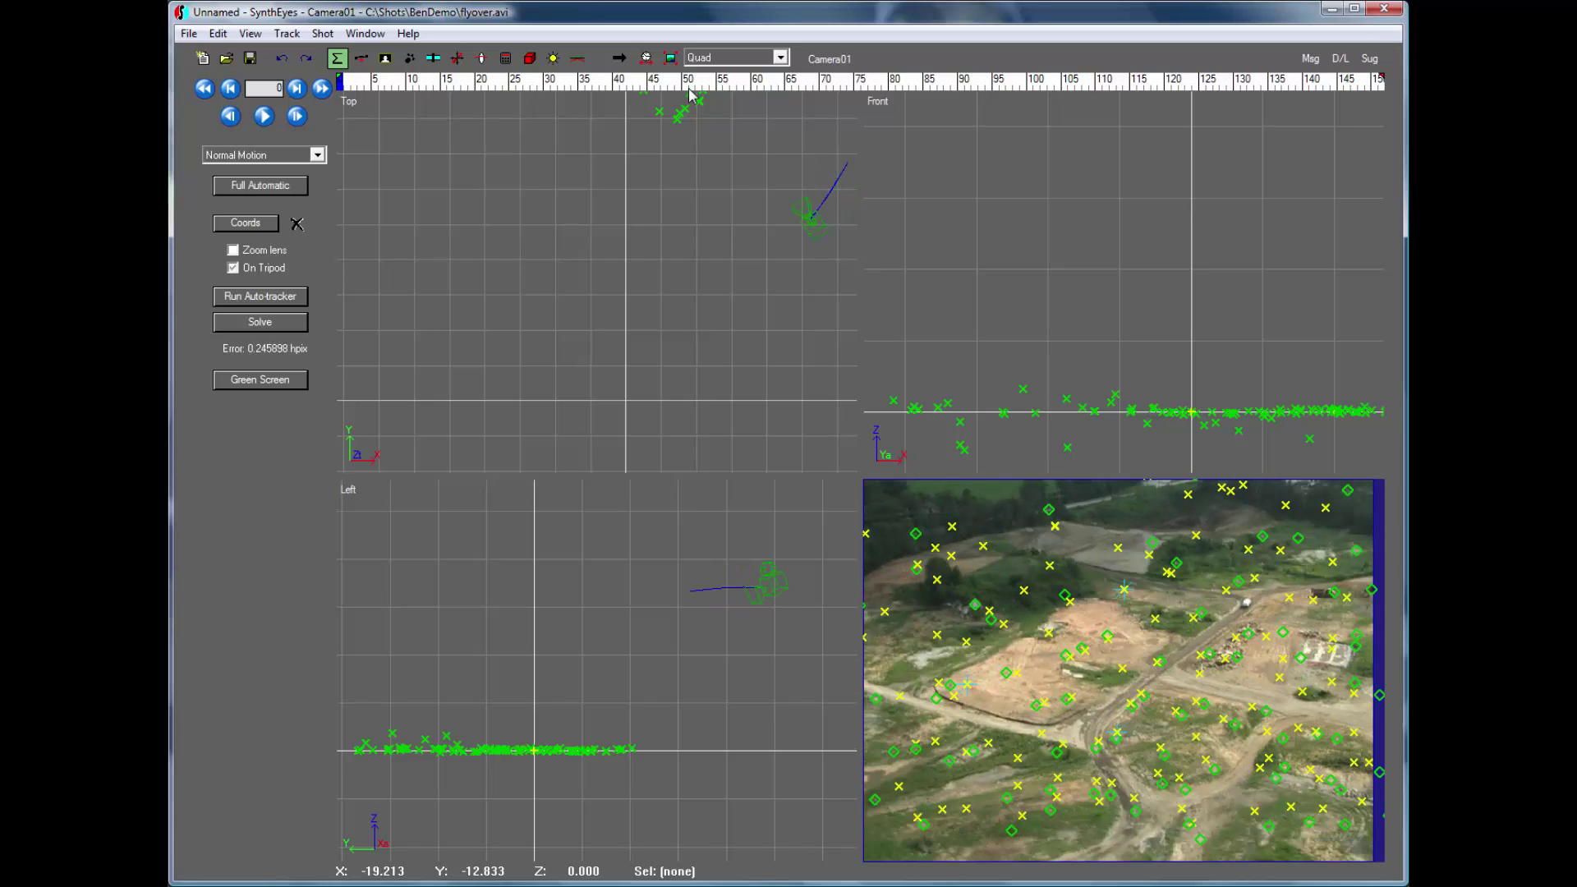
Re-solve the camera with the stabilized trackers, then scrub to frame 130 and back.
click(504, 58)
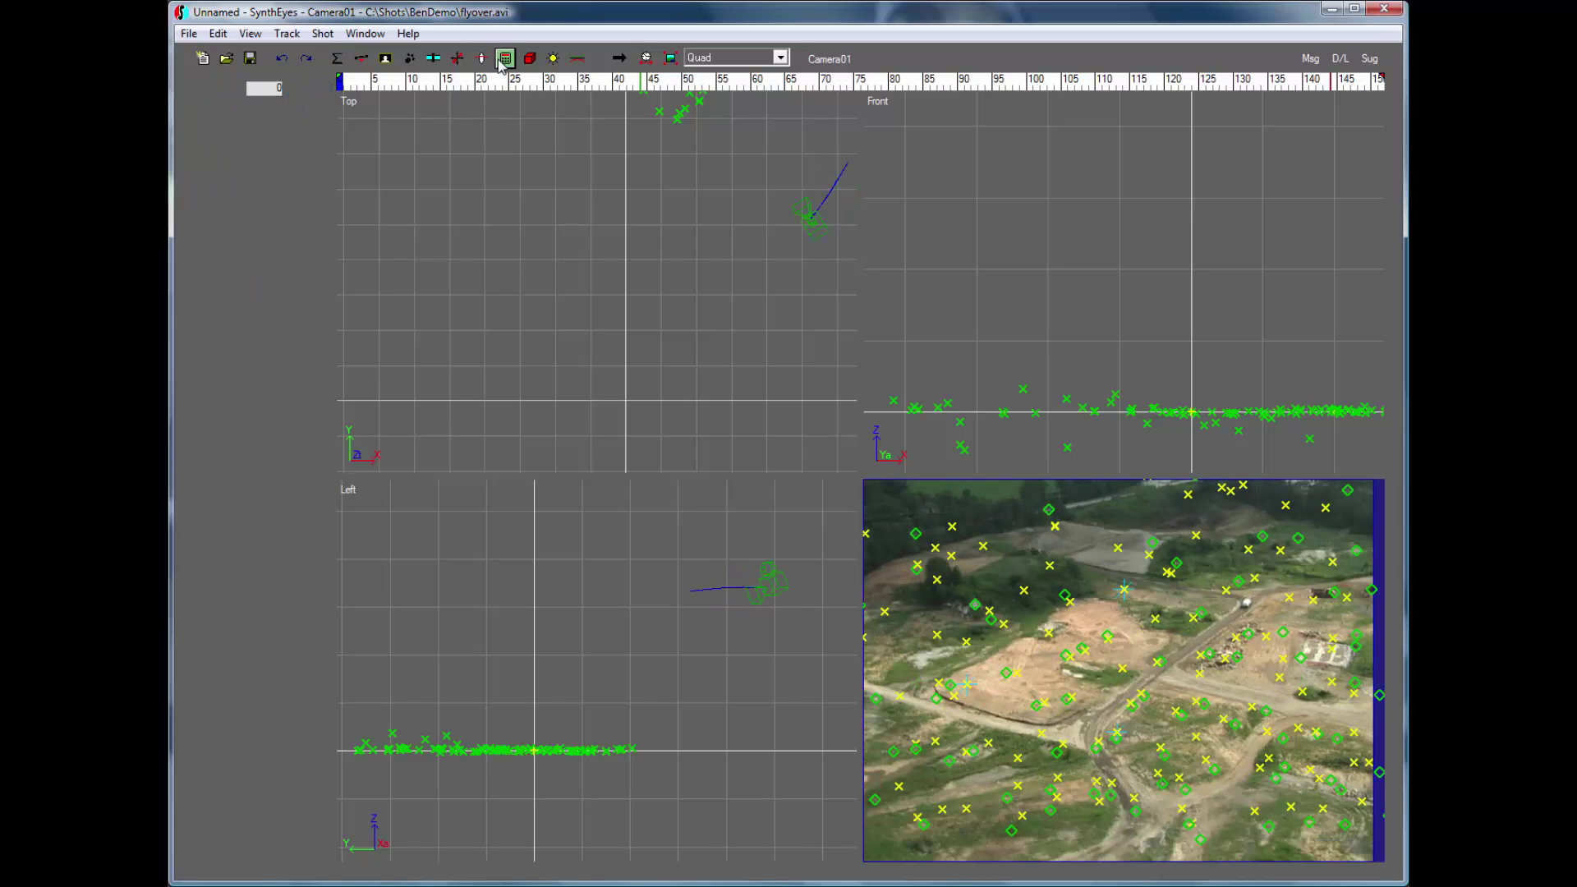
click(276, 153)
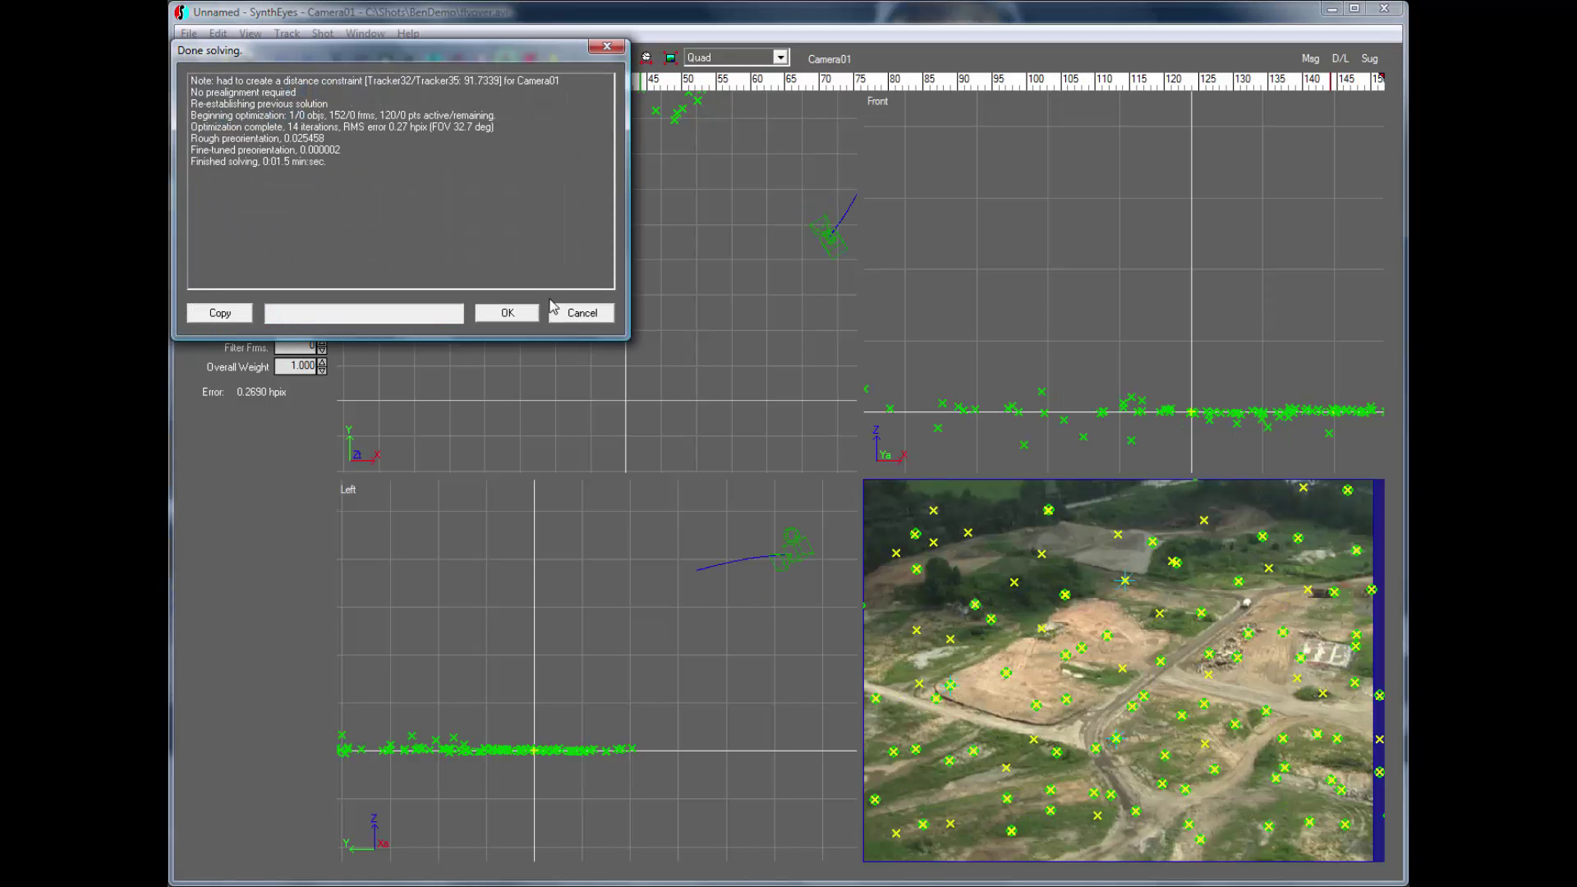
click(506, 313)
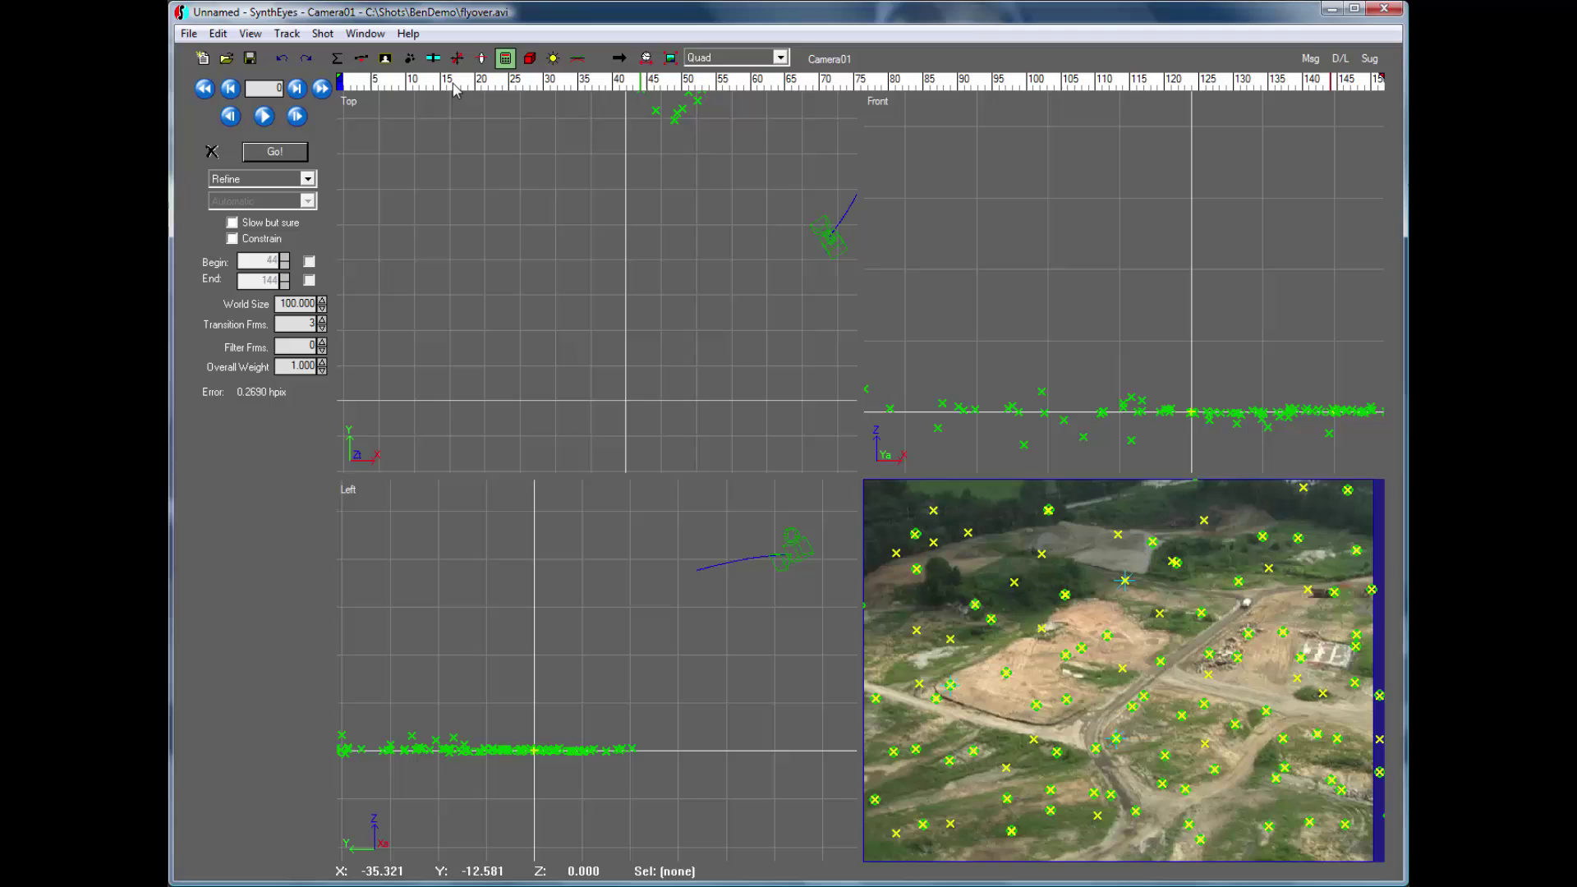
drag(454, 82, 1237, 82)
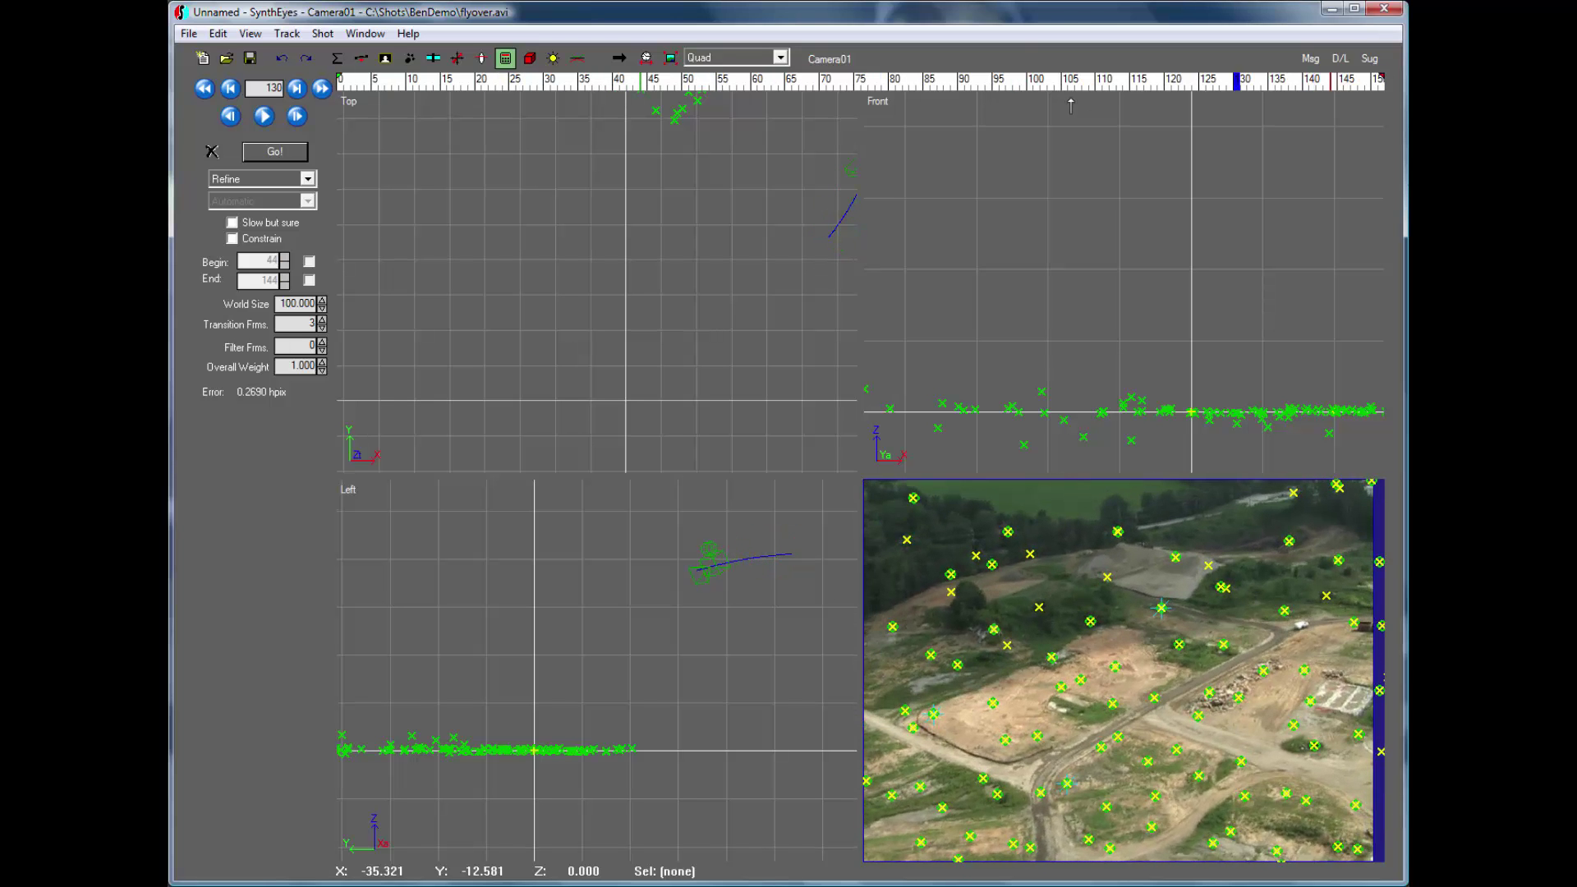
drag(1070, 105, 599, 95)
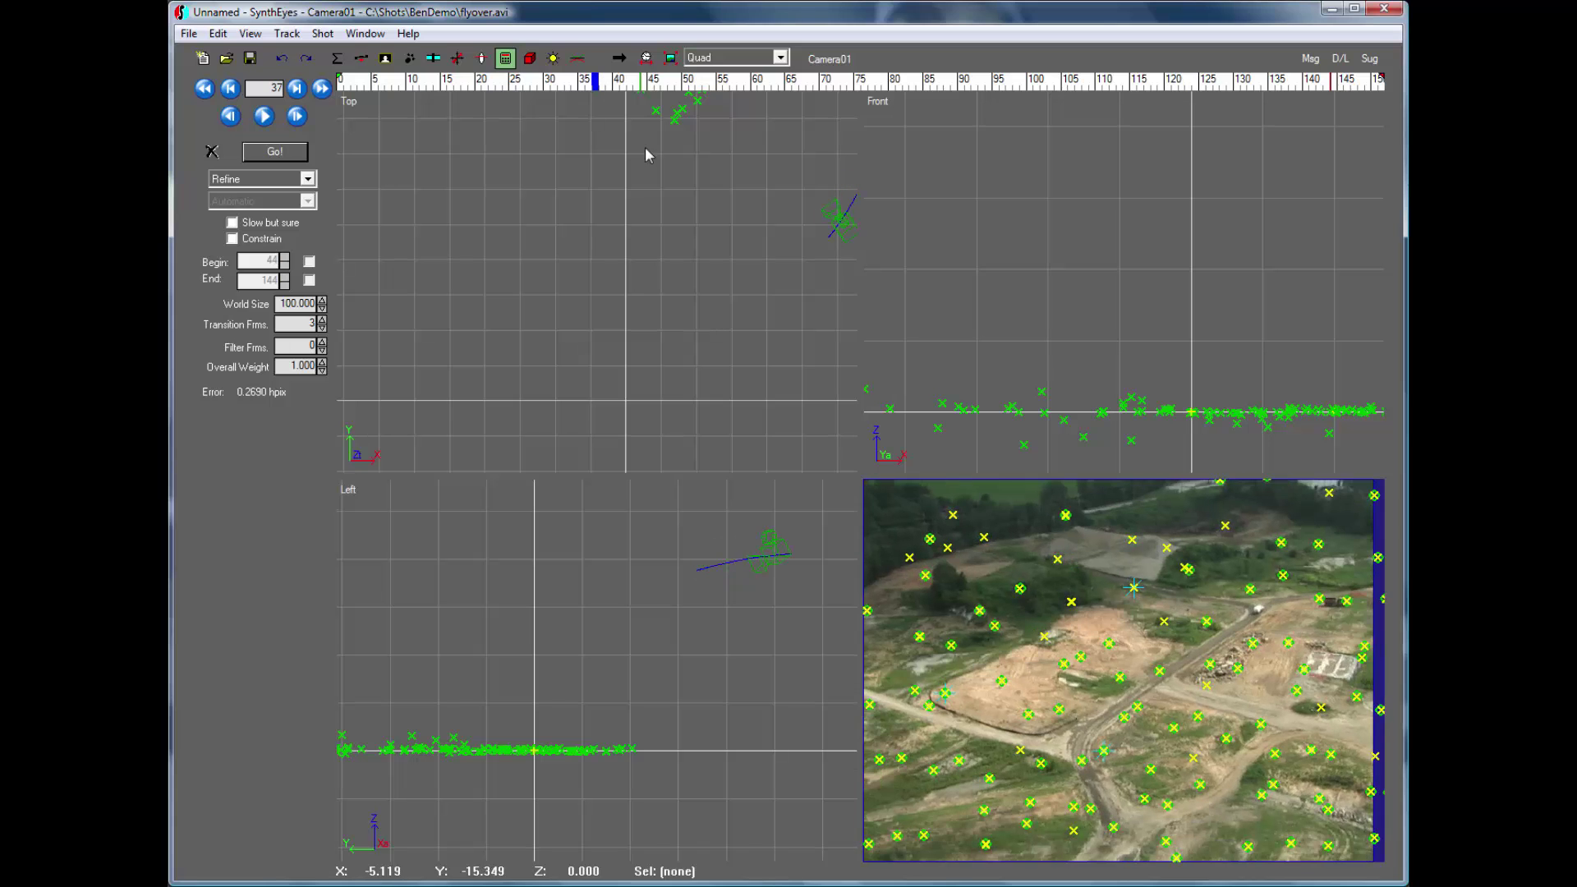
Deselect Tracker92, run a Refine solve down to 0.2462 hpix, and return to frame 0.
click(1058, 560)
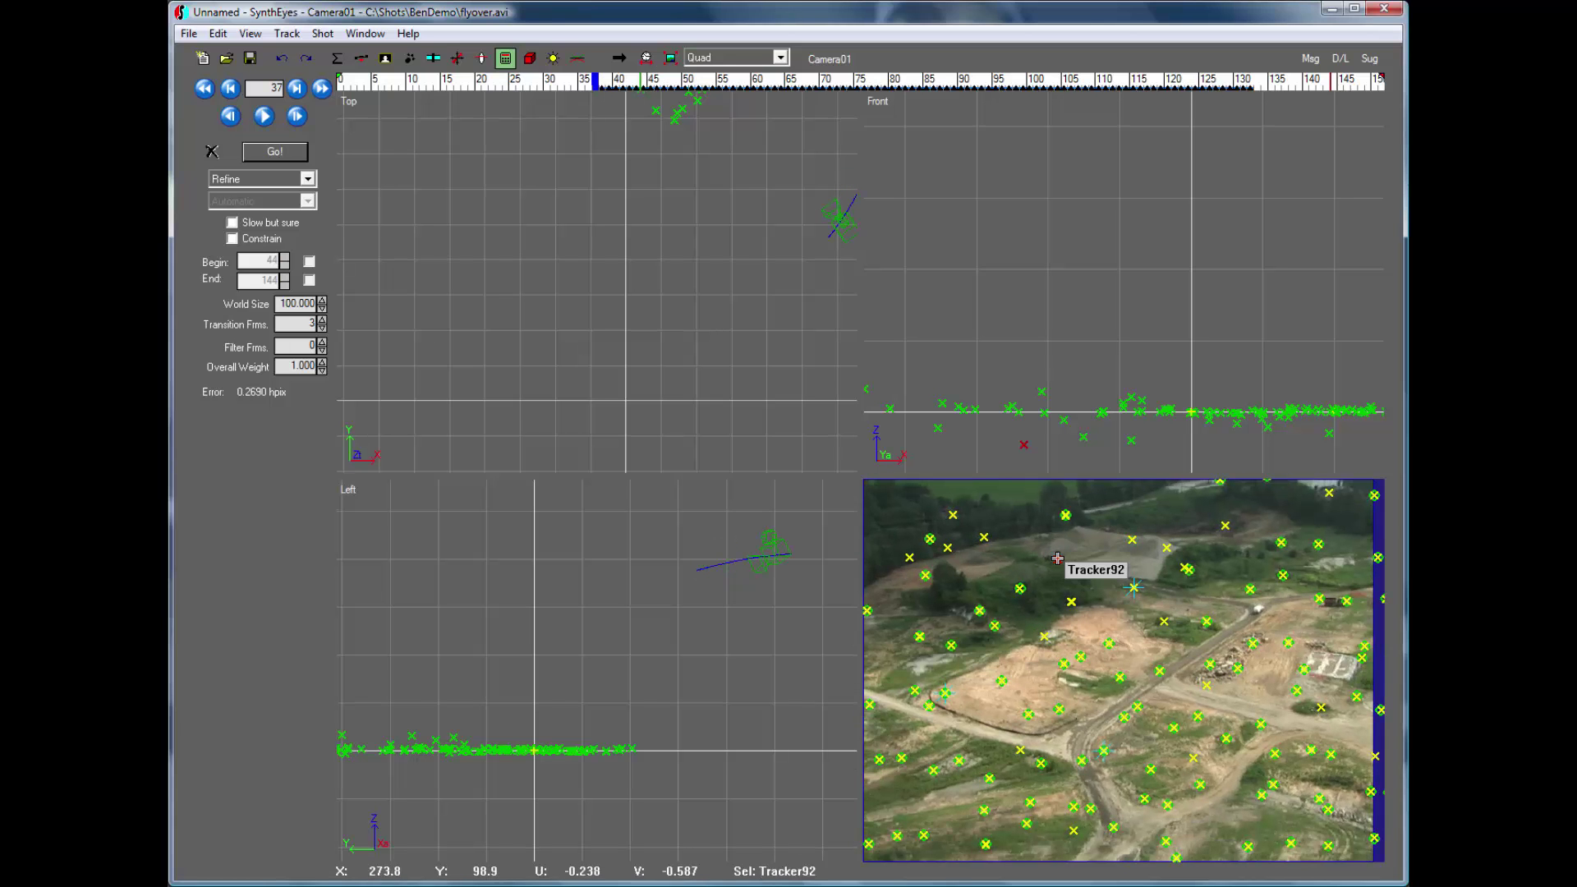
click(615, 497)
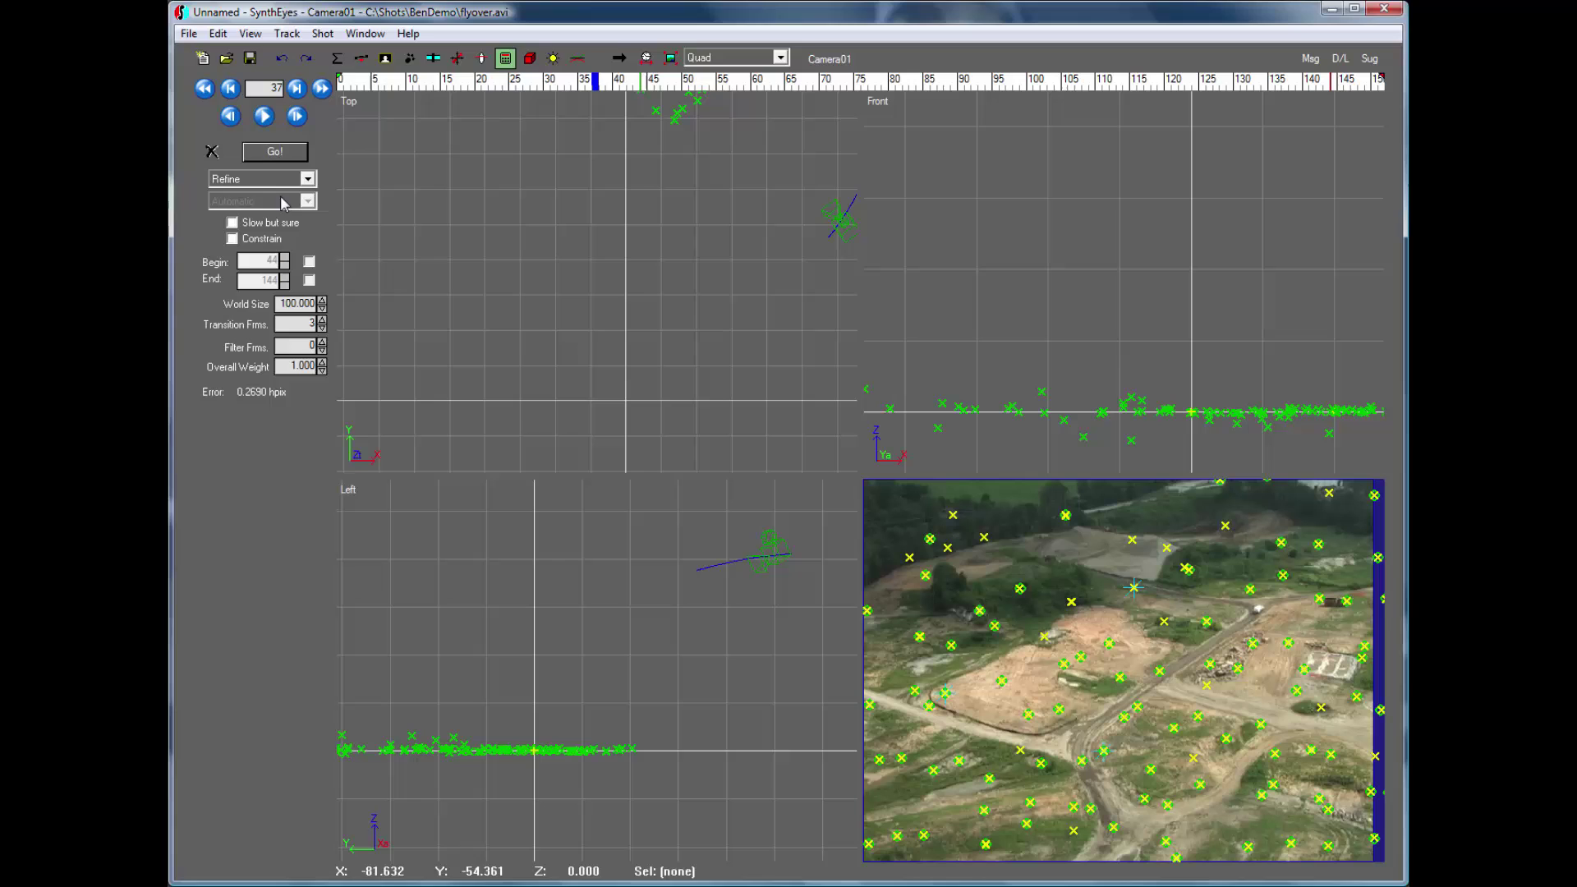
click(274, 154)
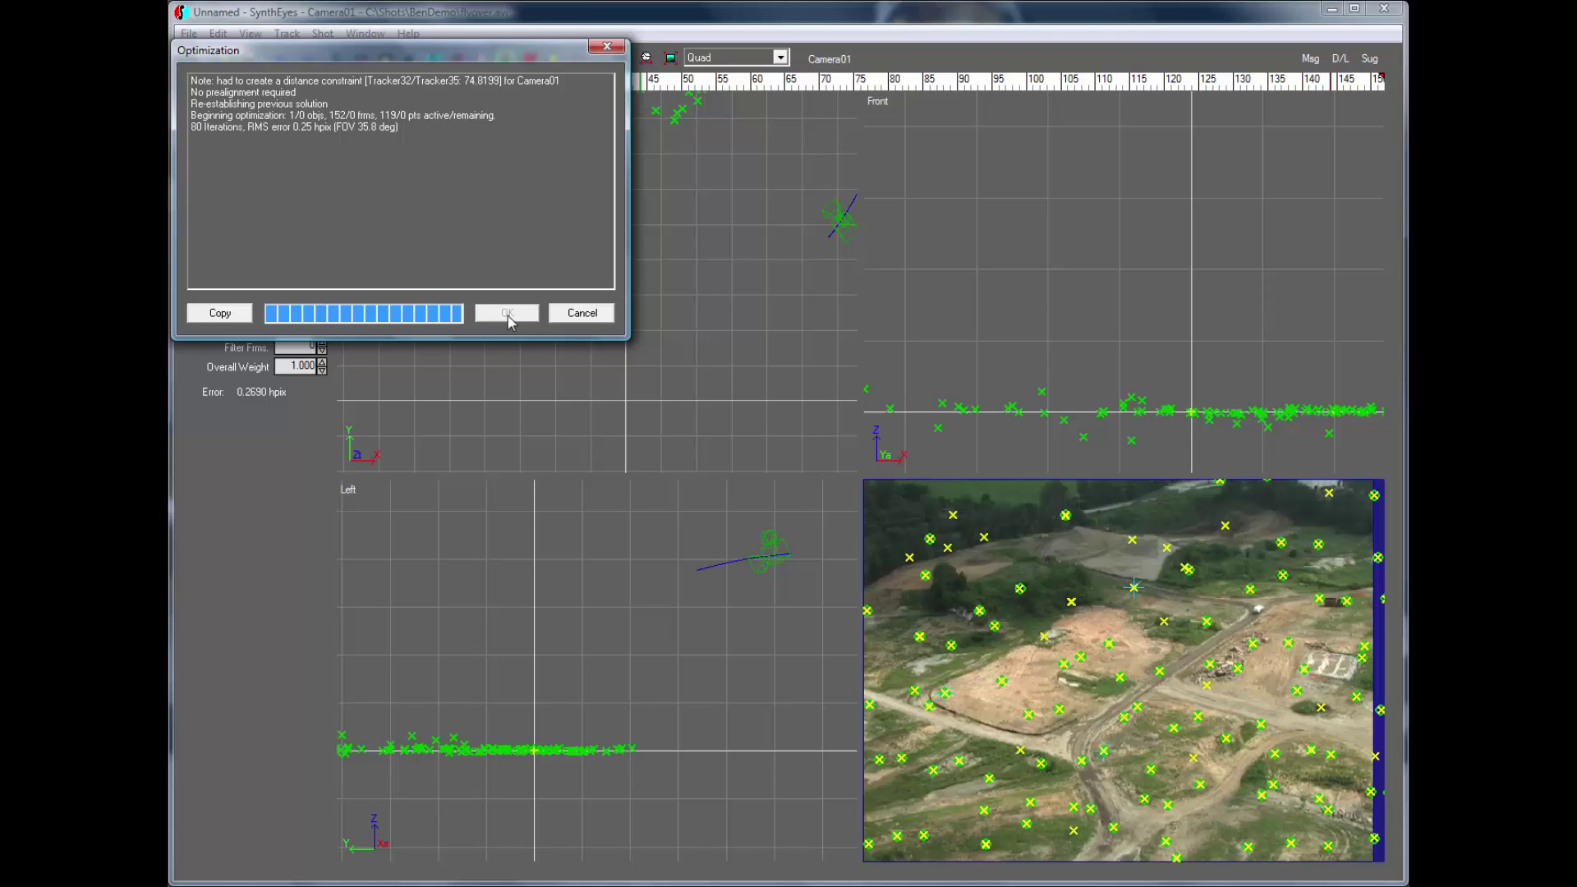
click(508, 316)
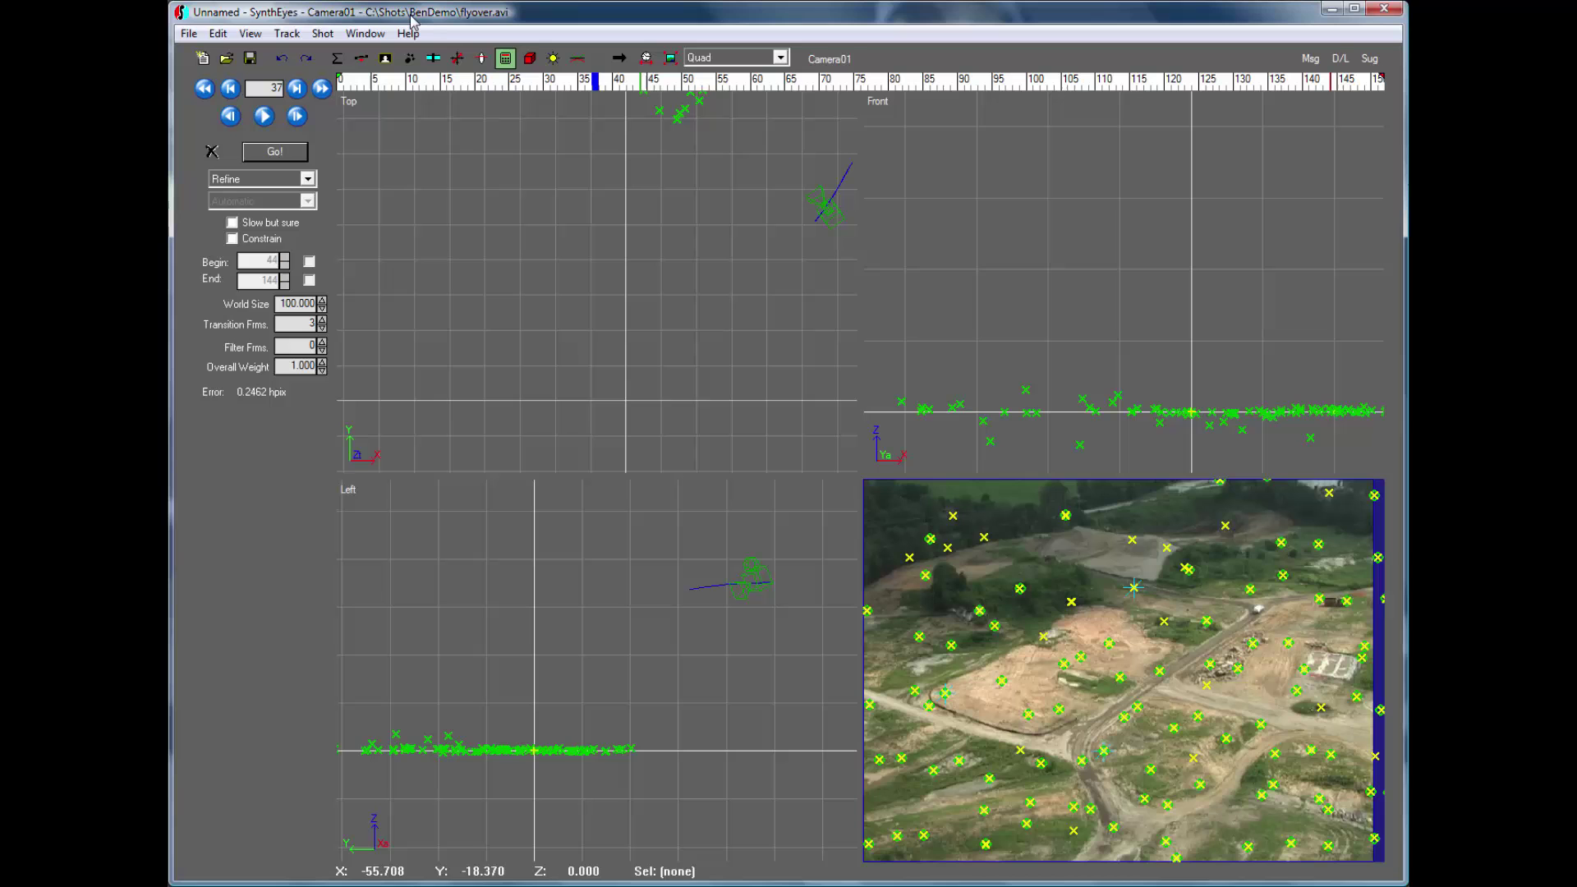
click(447, 85)
drag(448, 85, 340, 86)
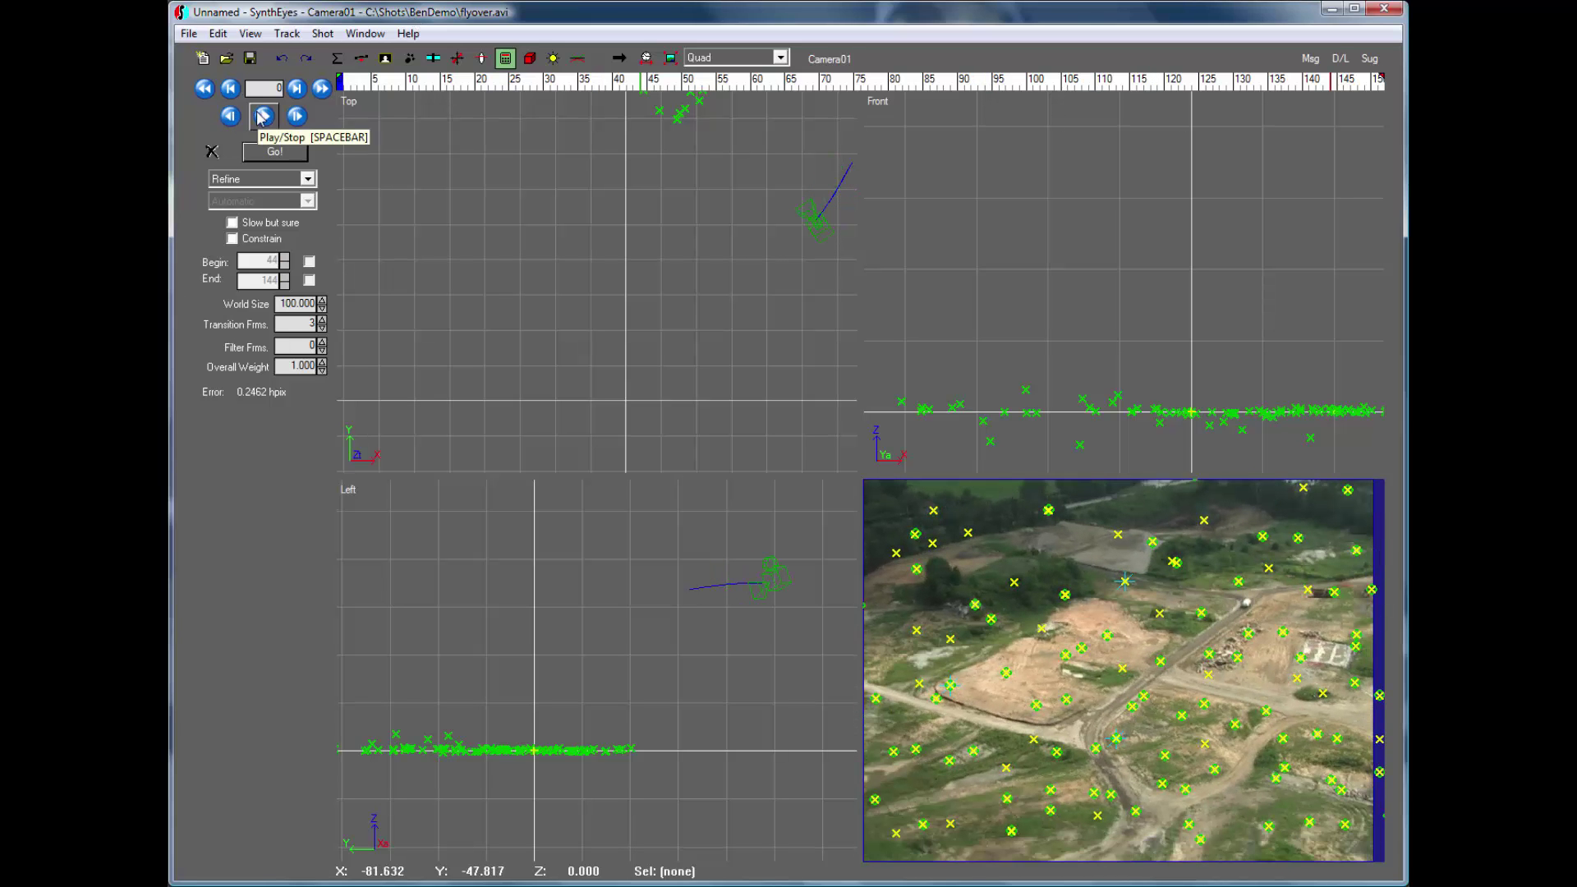
Export the solved camera for Bentley MicroStation as nuexp in the BenDemo folder.
click(189, 33)
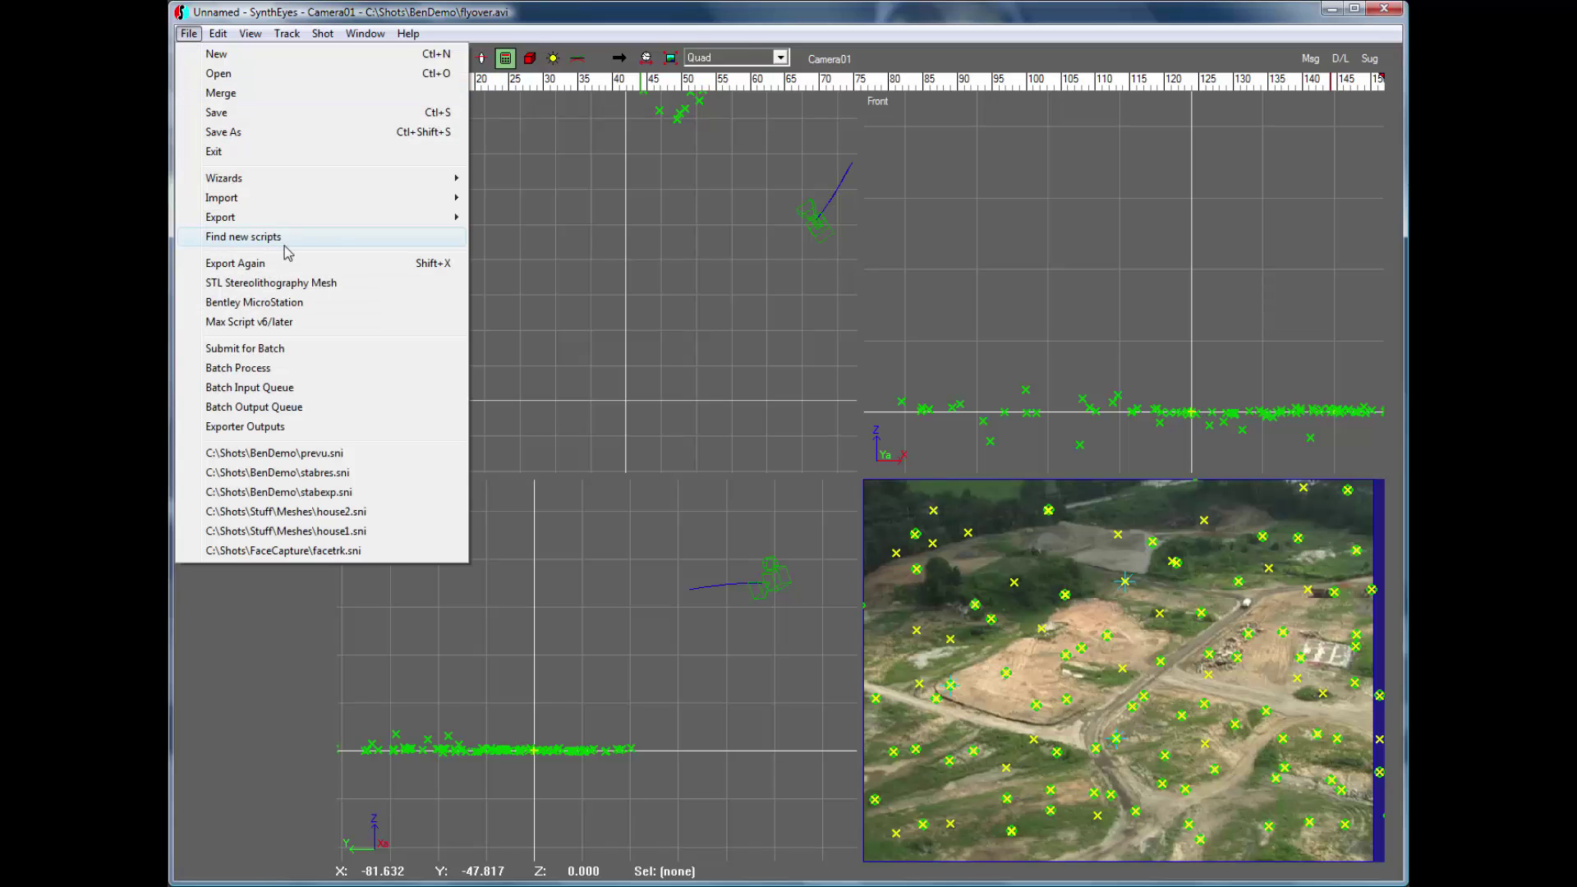
mouse_move(411, 230)
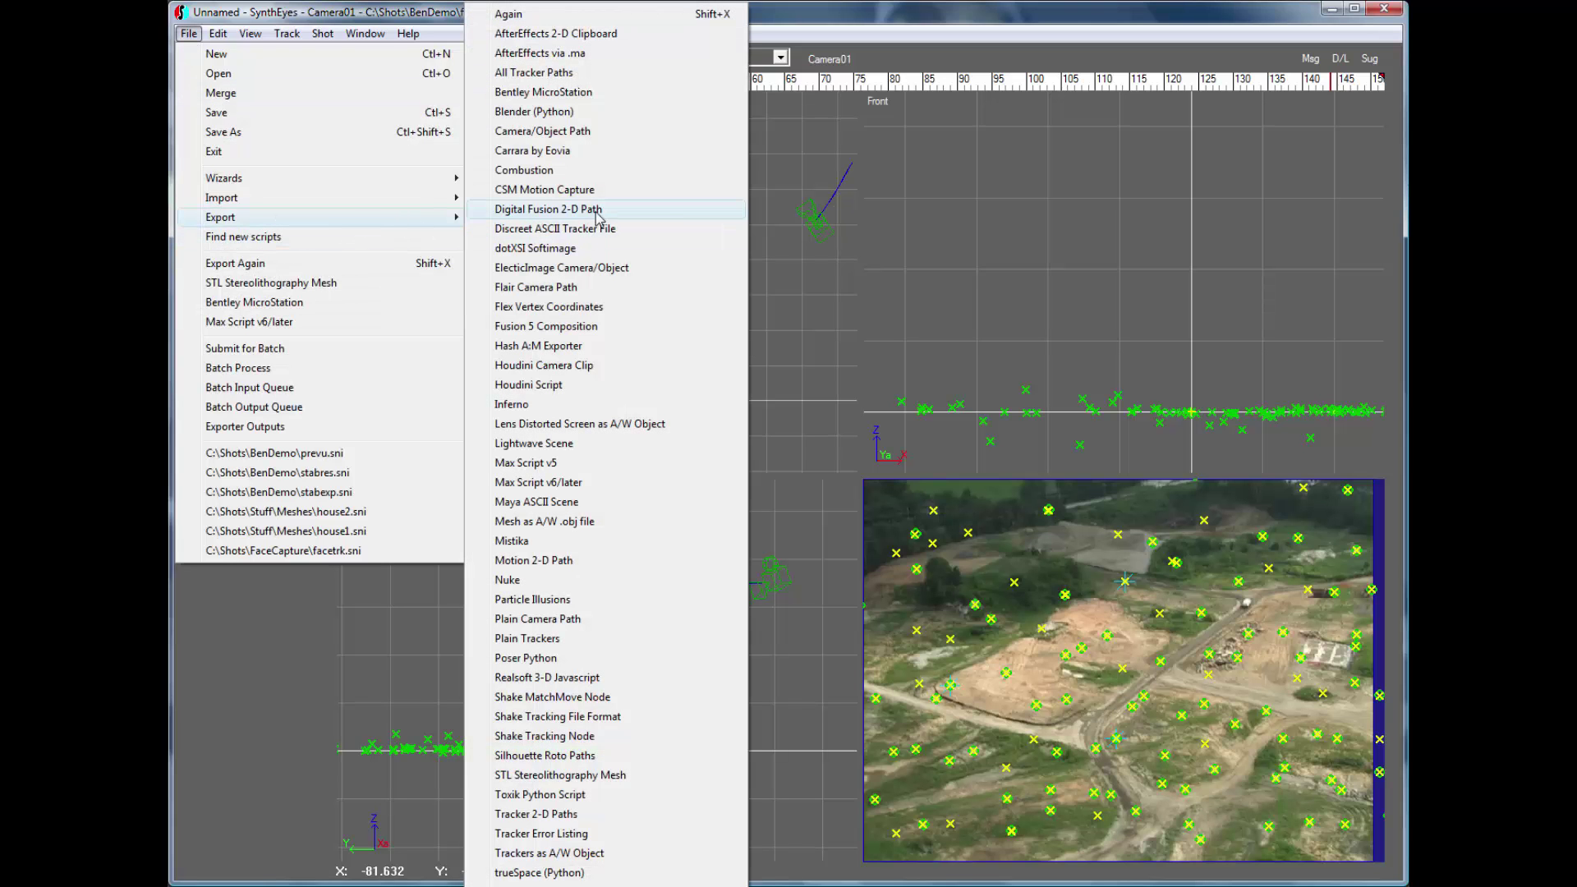
click(552, 92)
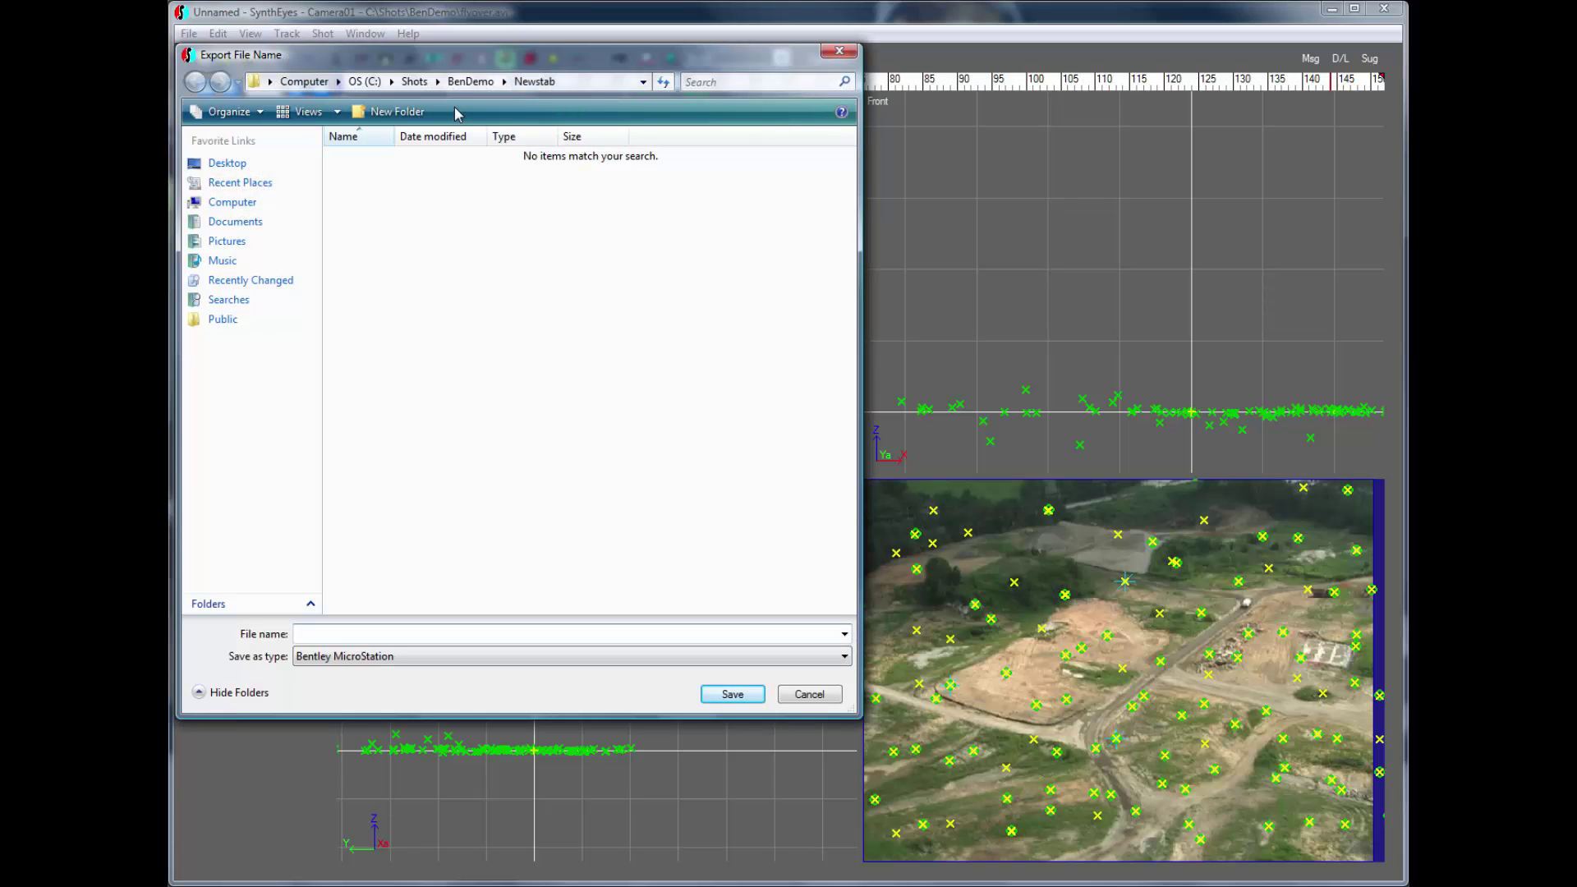
click(471, 82)
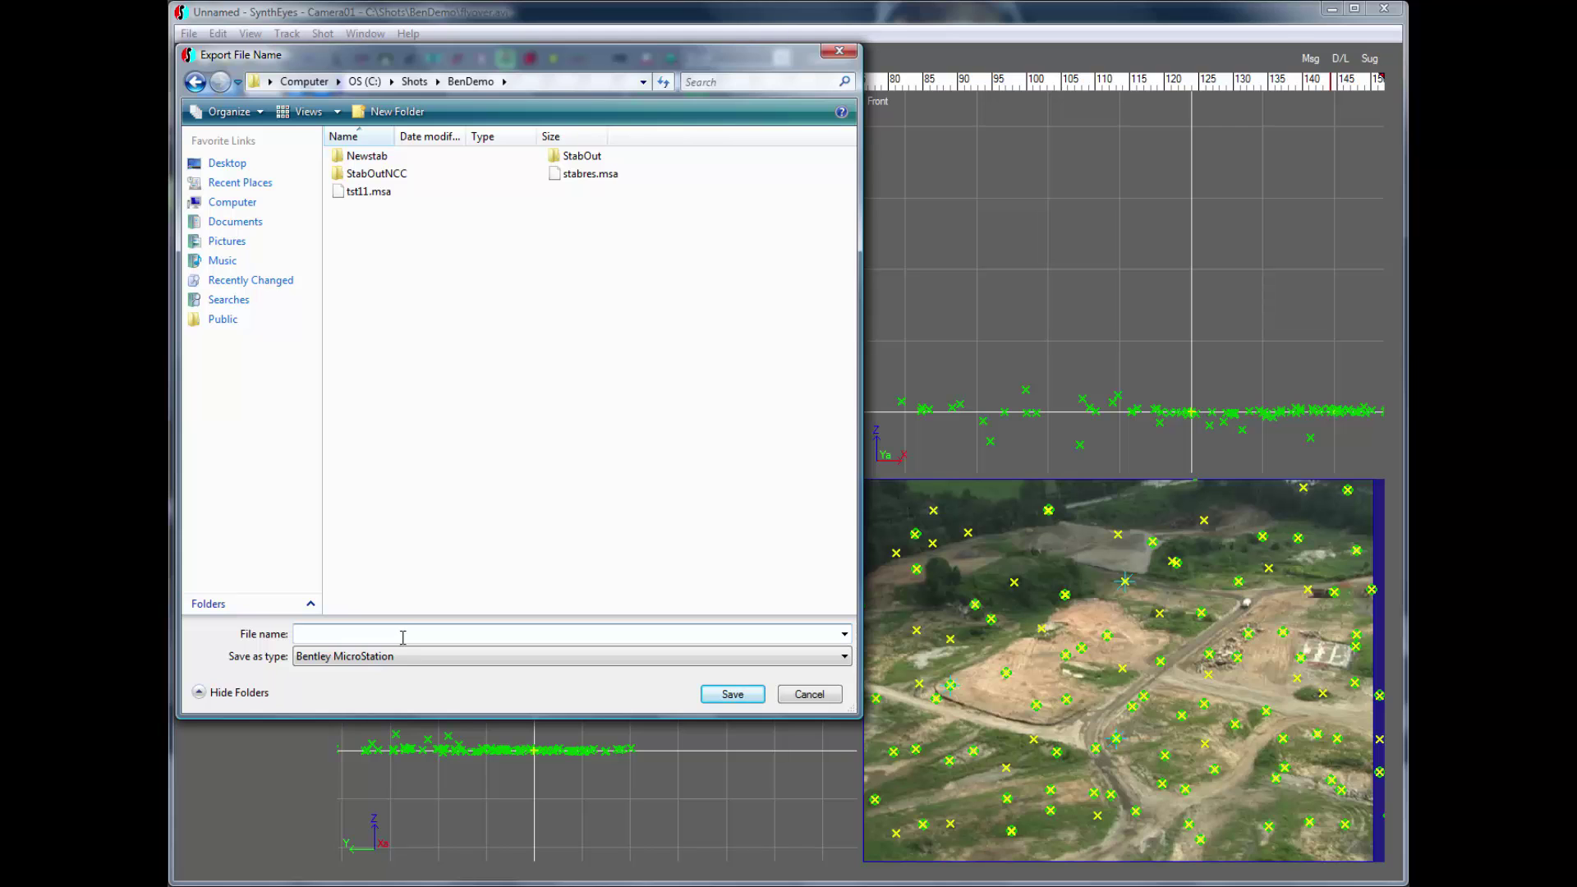
text(nuexp)
click(735, 696)
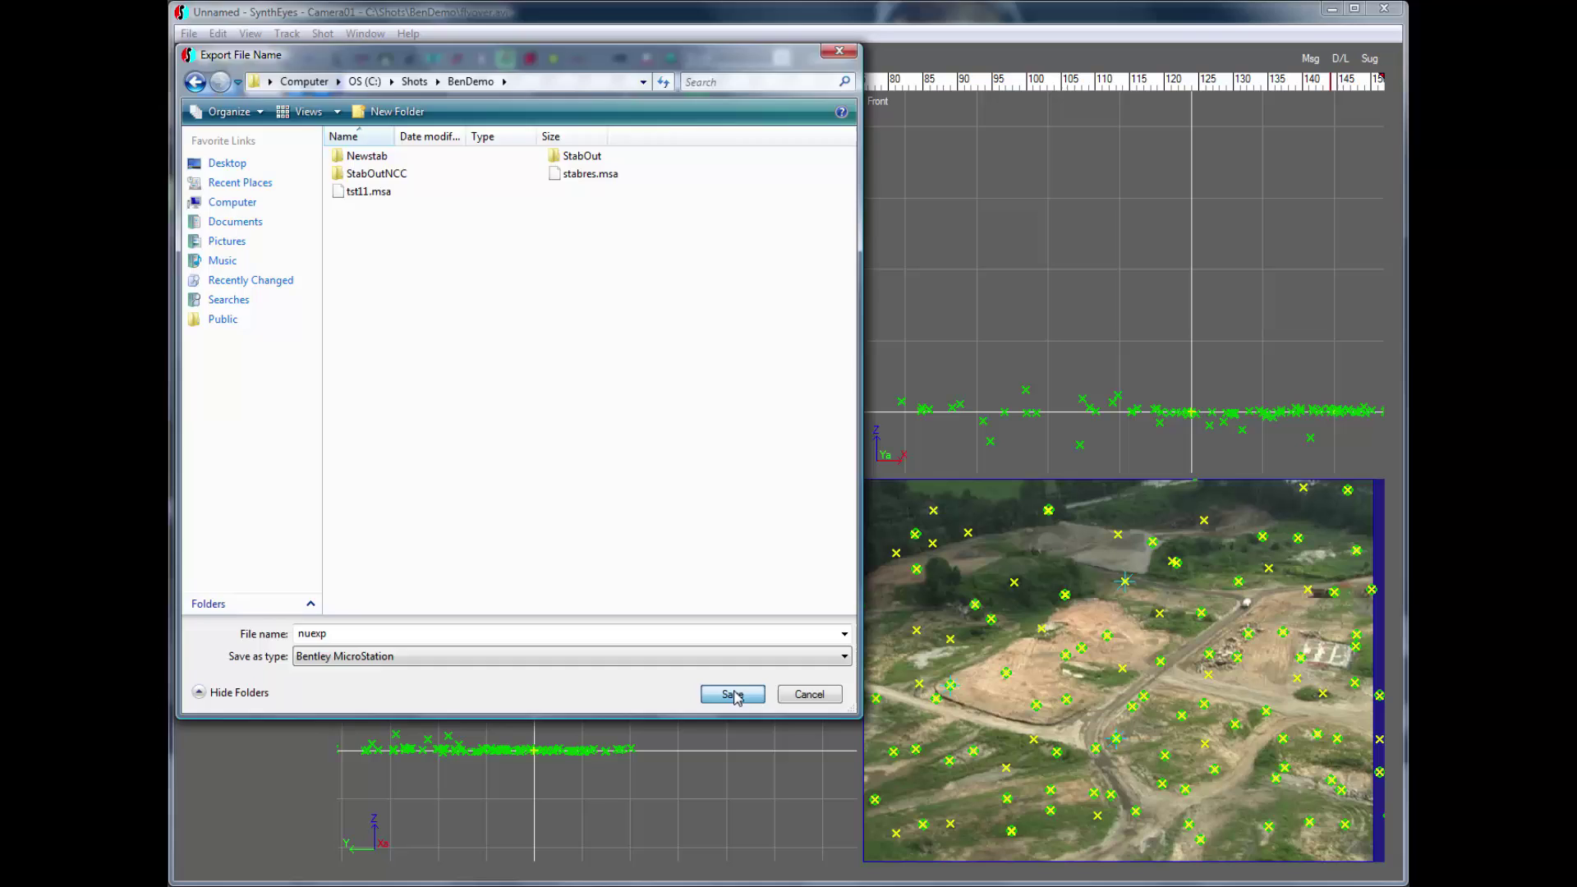
Accept the default MicroStation export settings and dismiss the frame-sequence notice.
drag(481, 53, 565, 135)
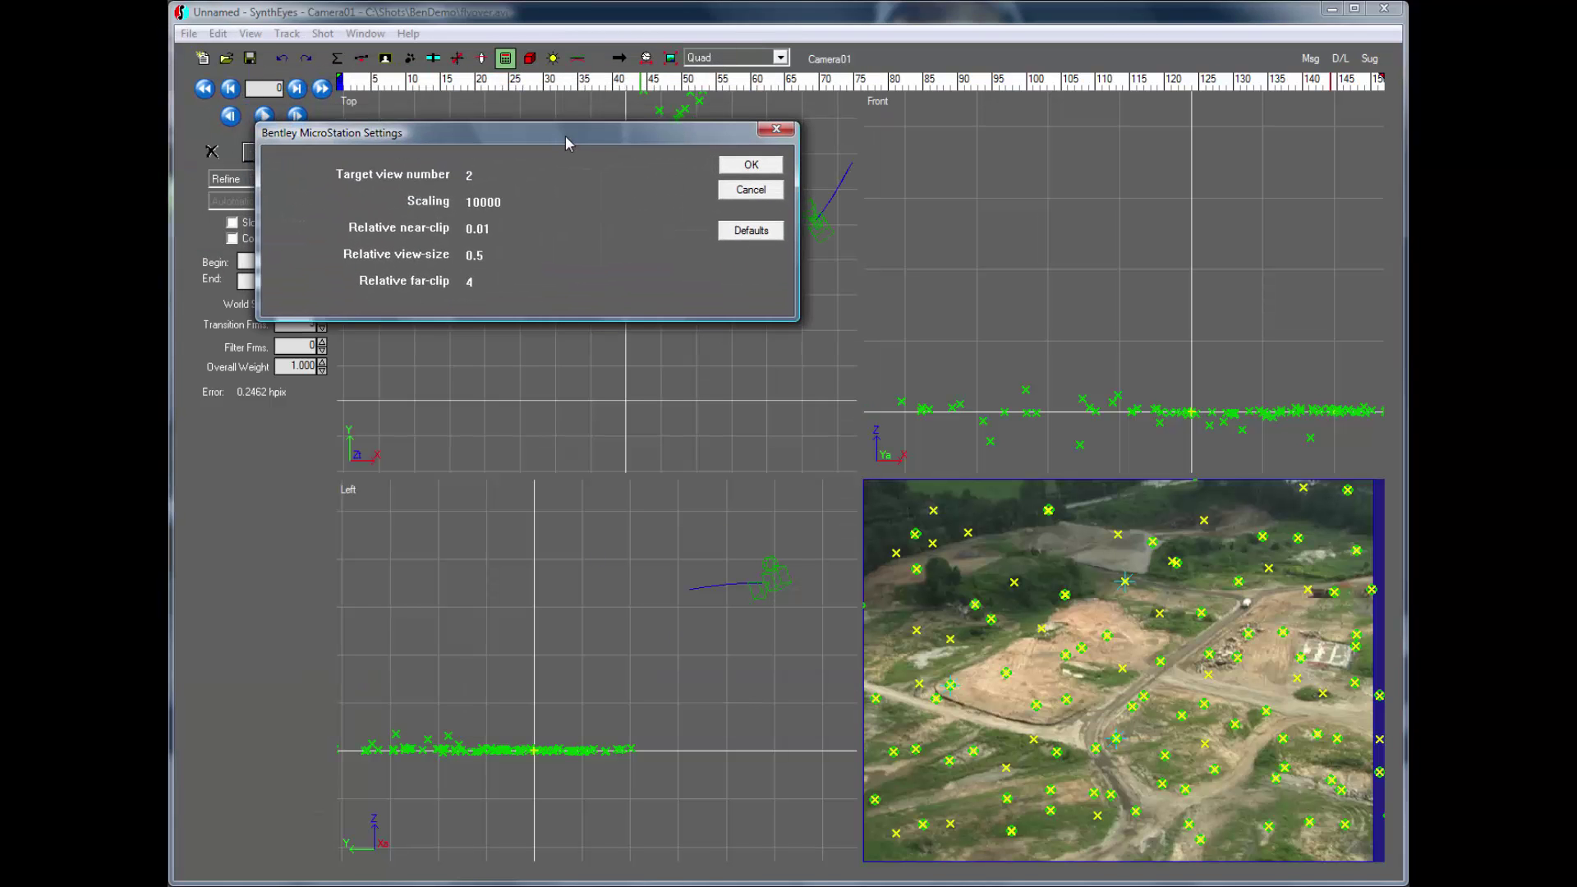
click(749, 167)
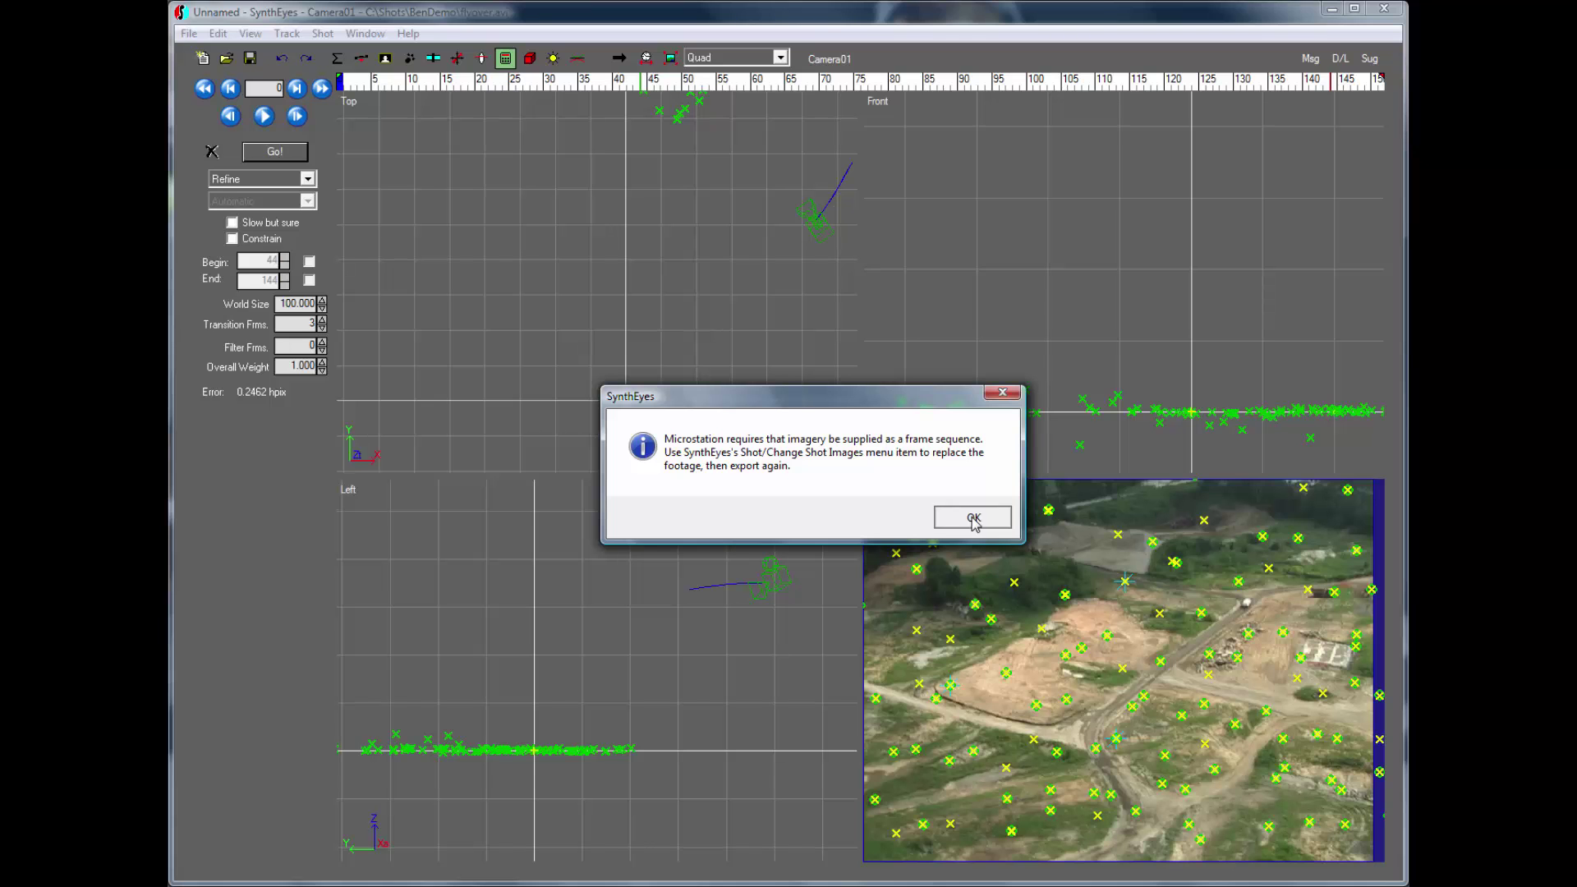
click(972, 518)
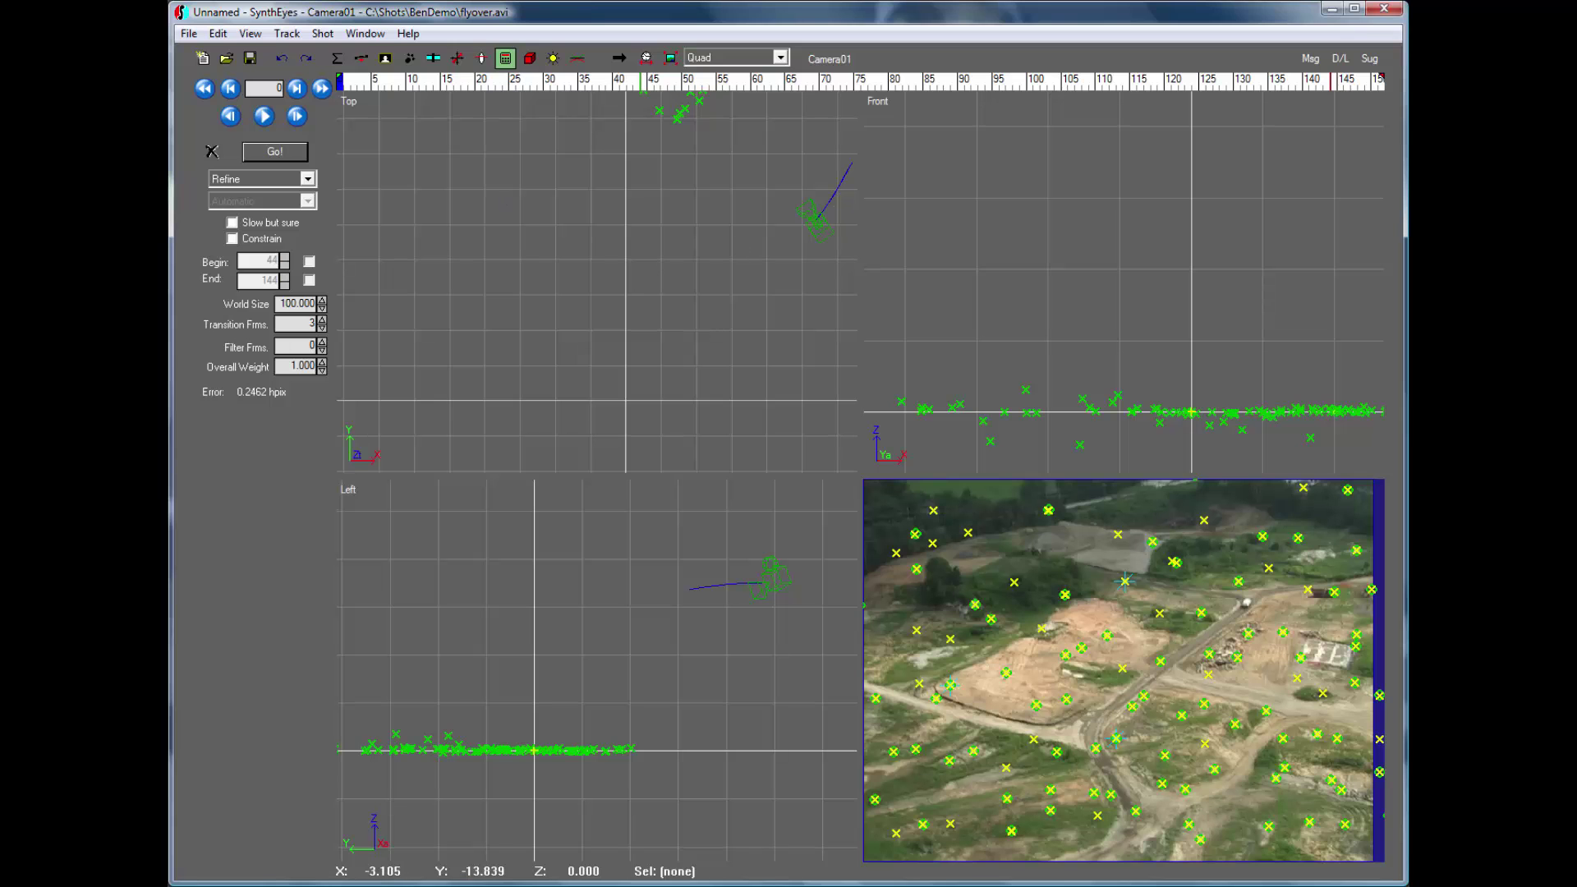
Swap the shot's images for the Newstab stab0000.jpg sequence, accepting the 152-frame settings.
click(323, 35)
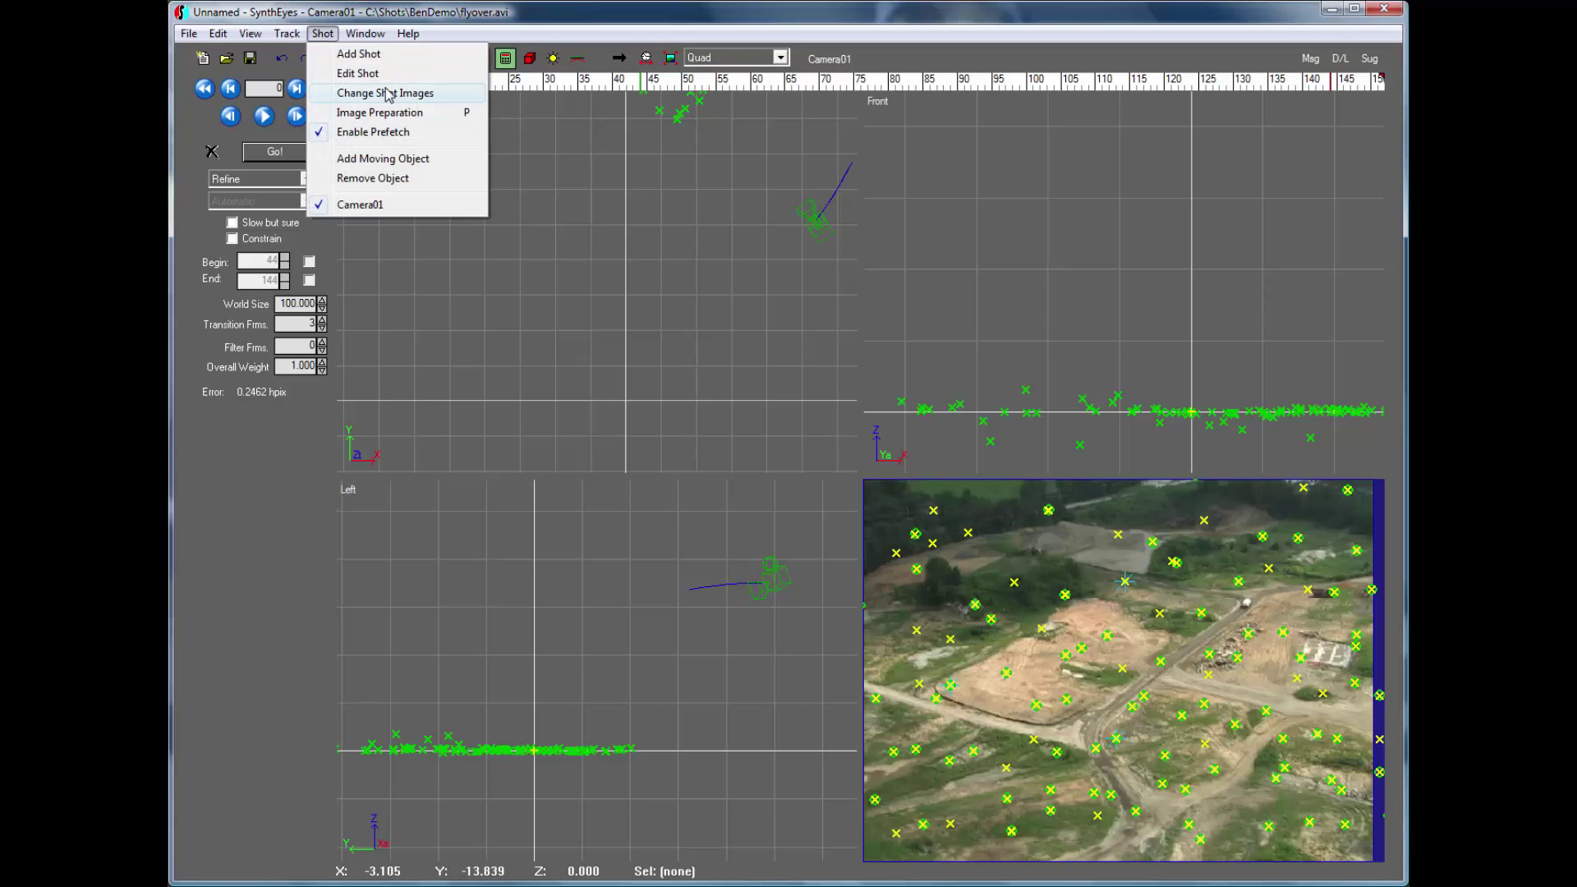
click(390, 94)
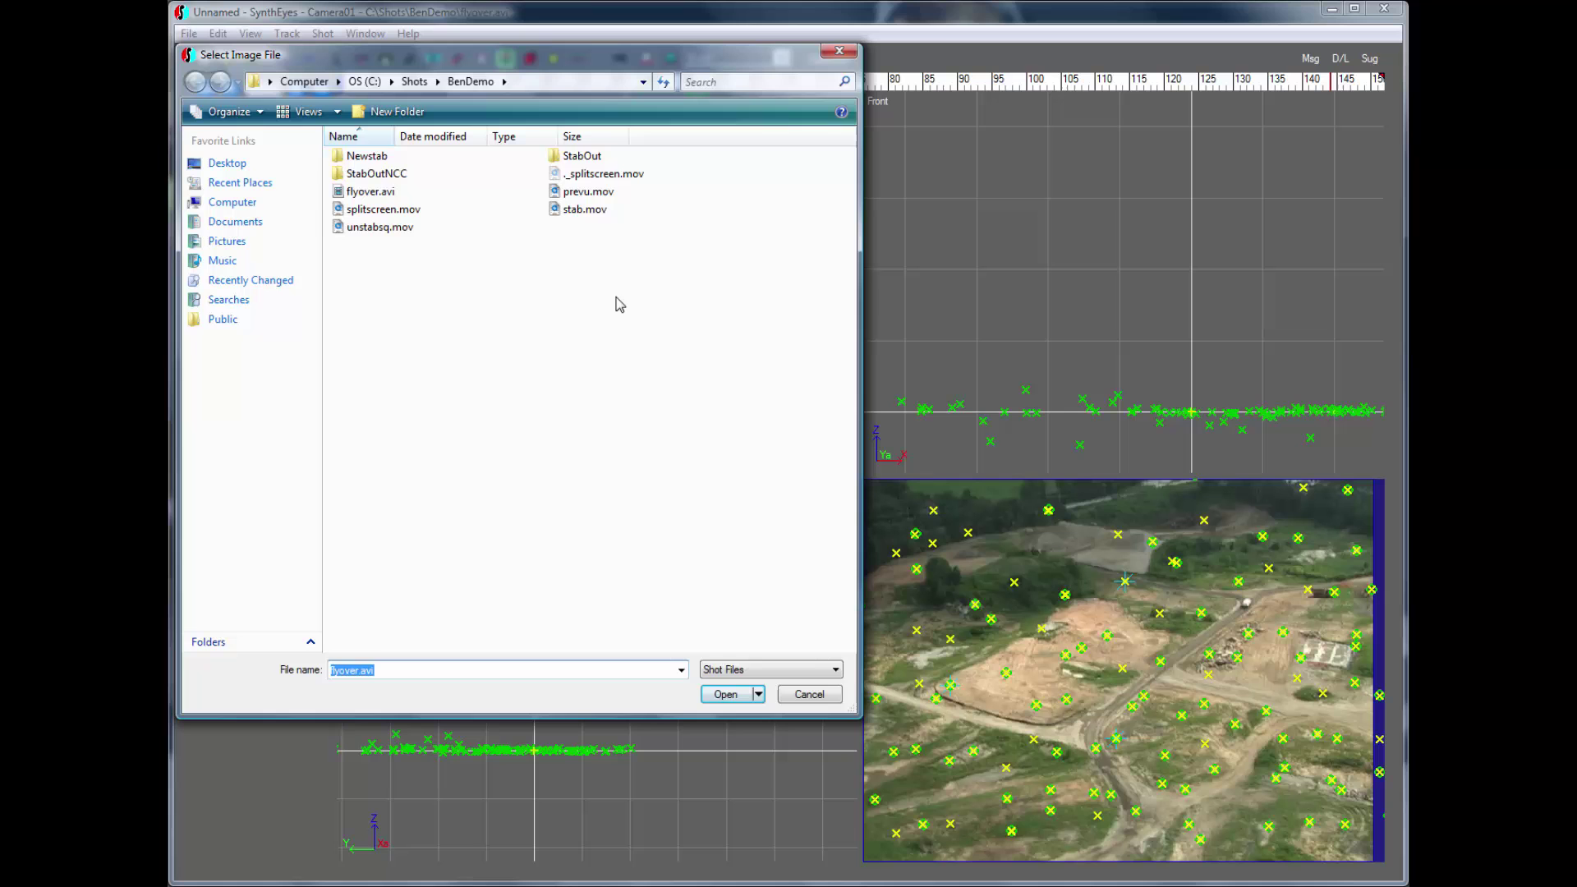
click(367, 161)
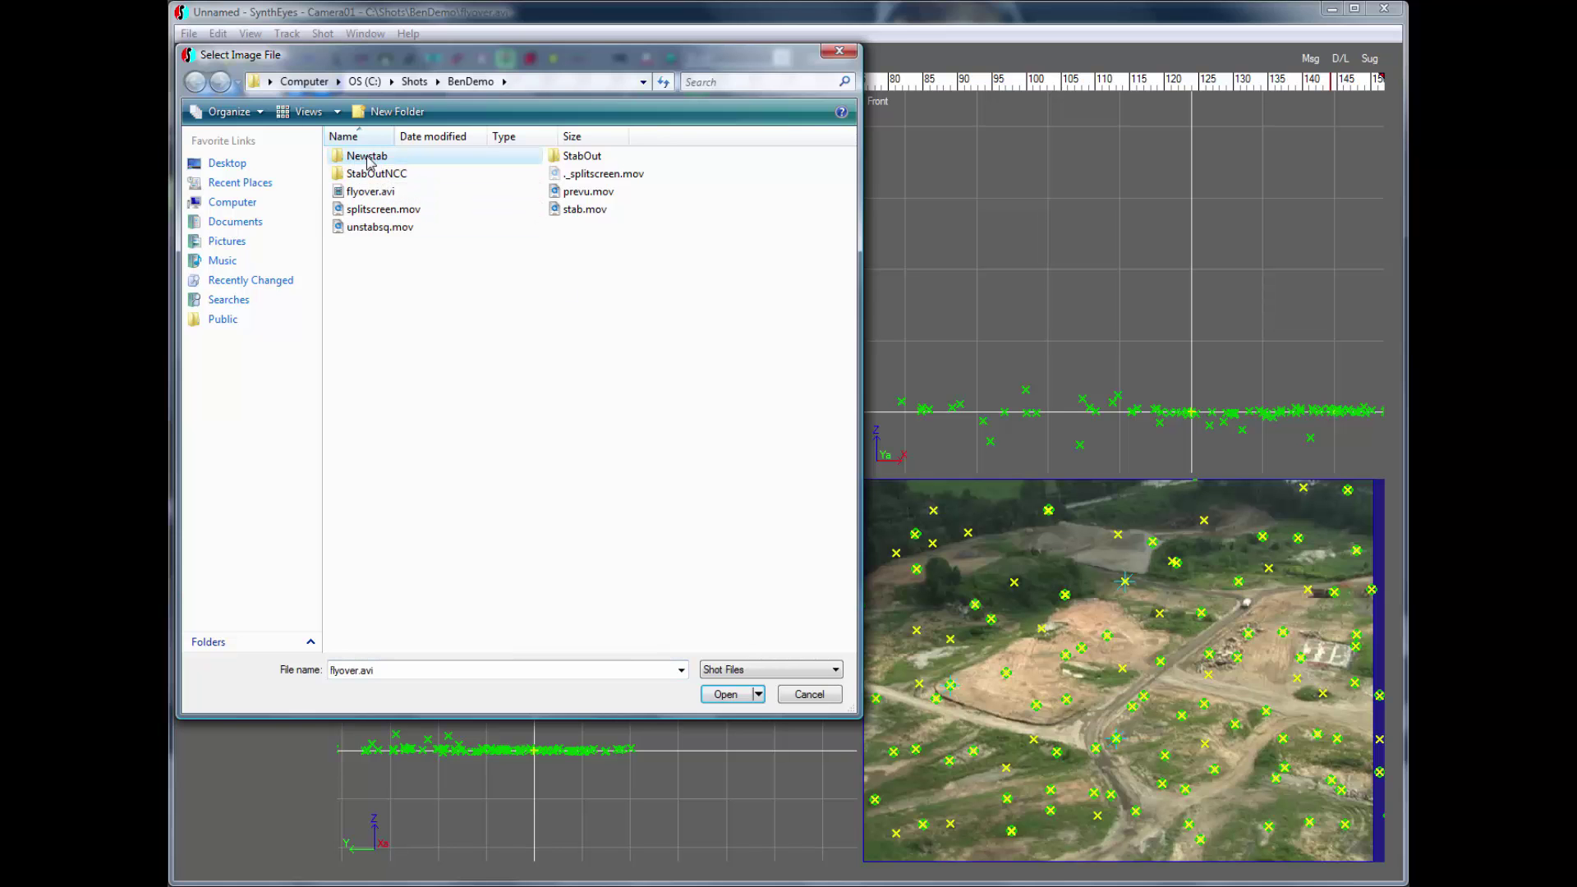
double_click(367, 161)
click(370, 157)
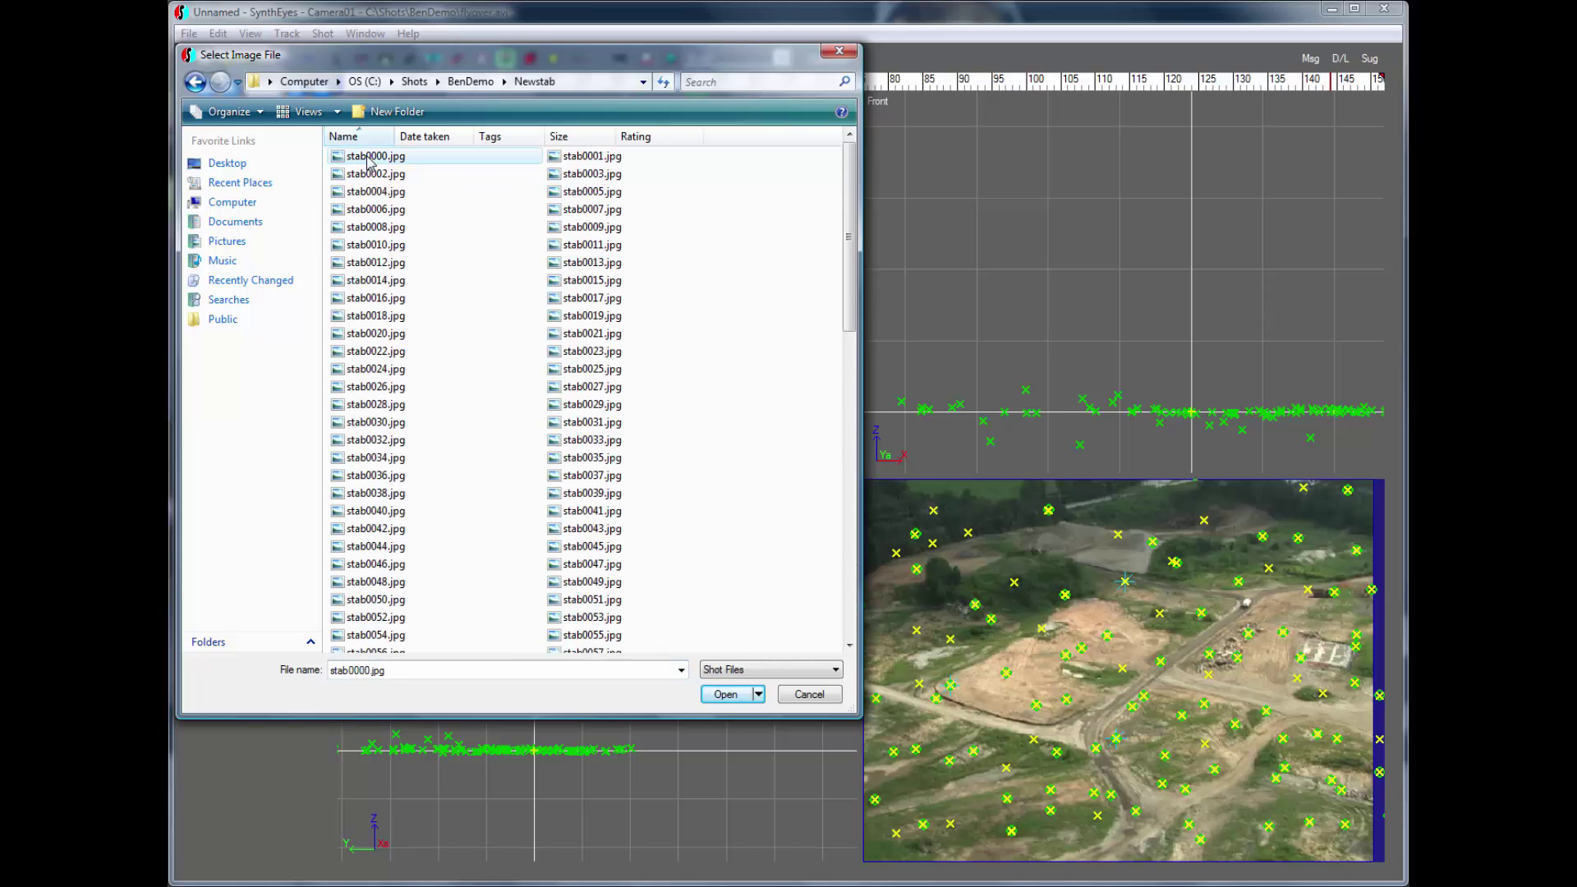
click(724, 695)
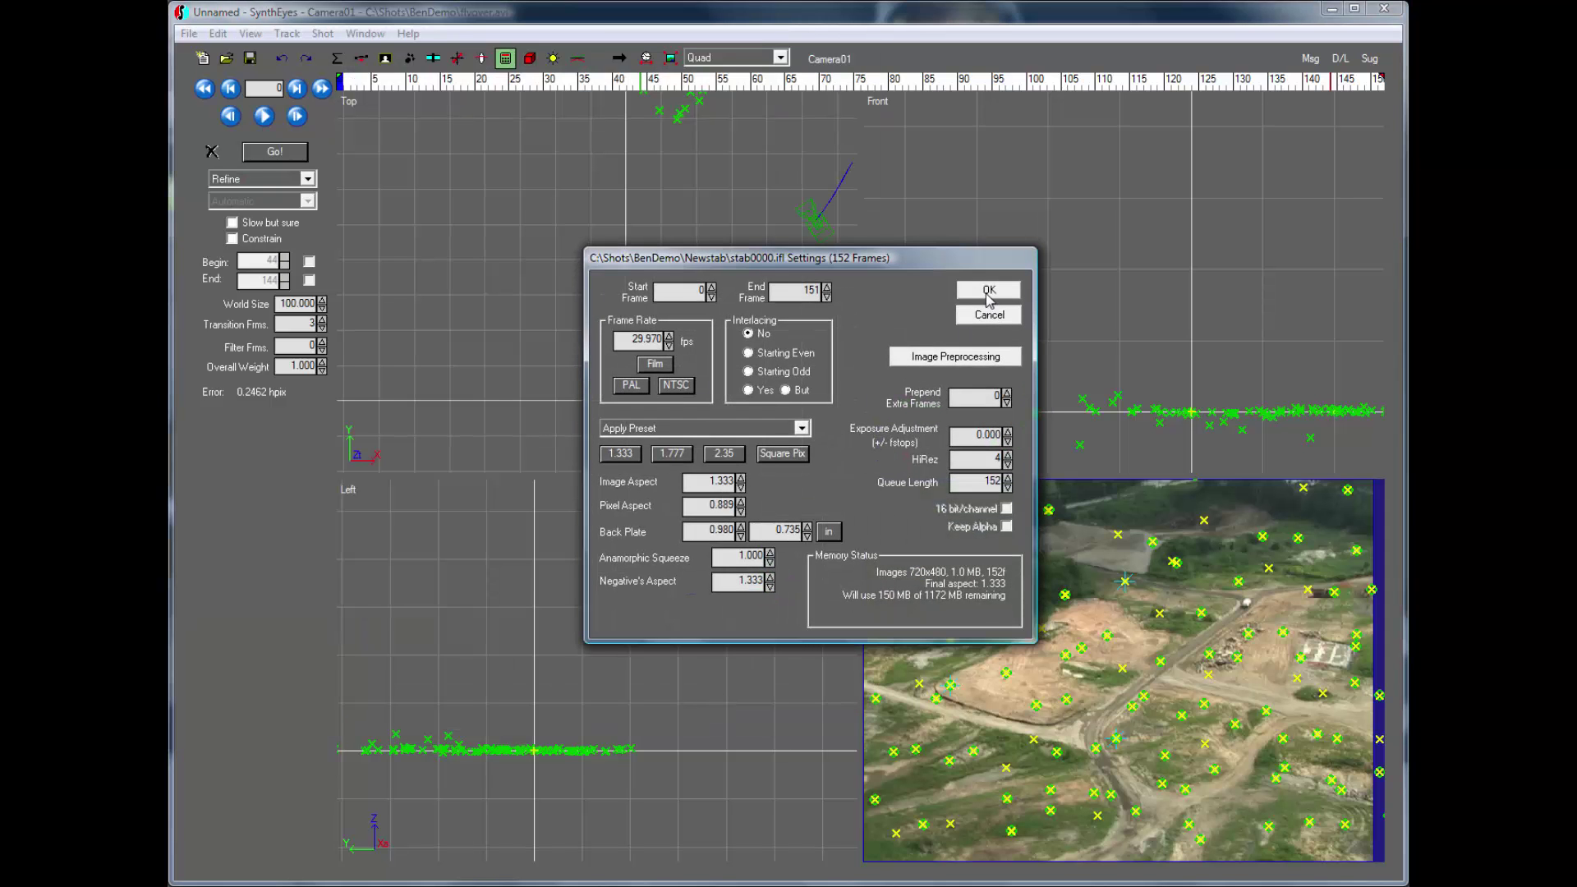
click(990, 297)
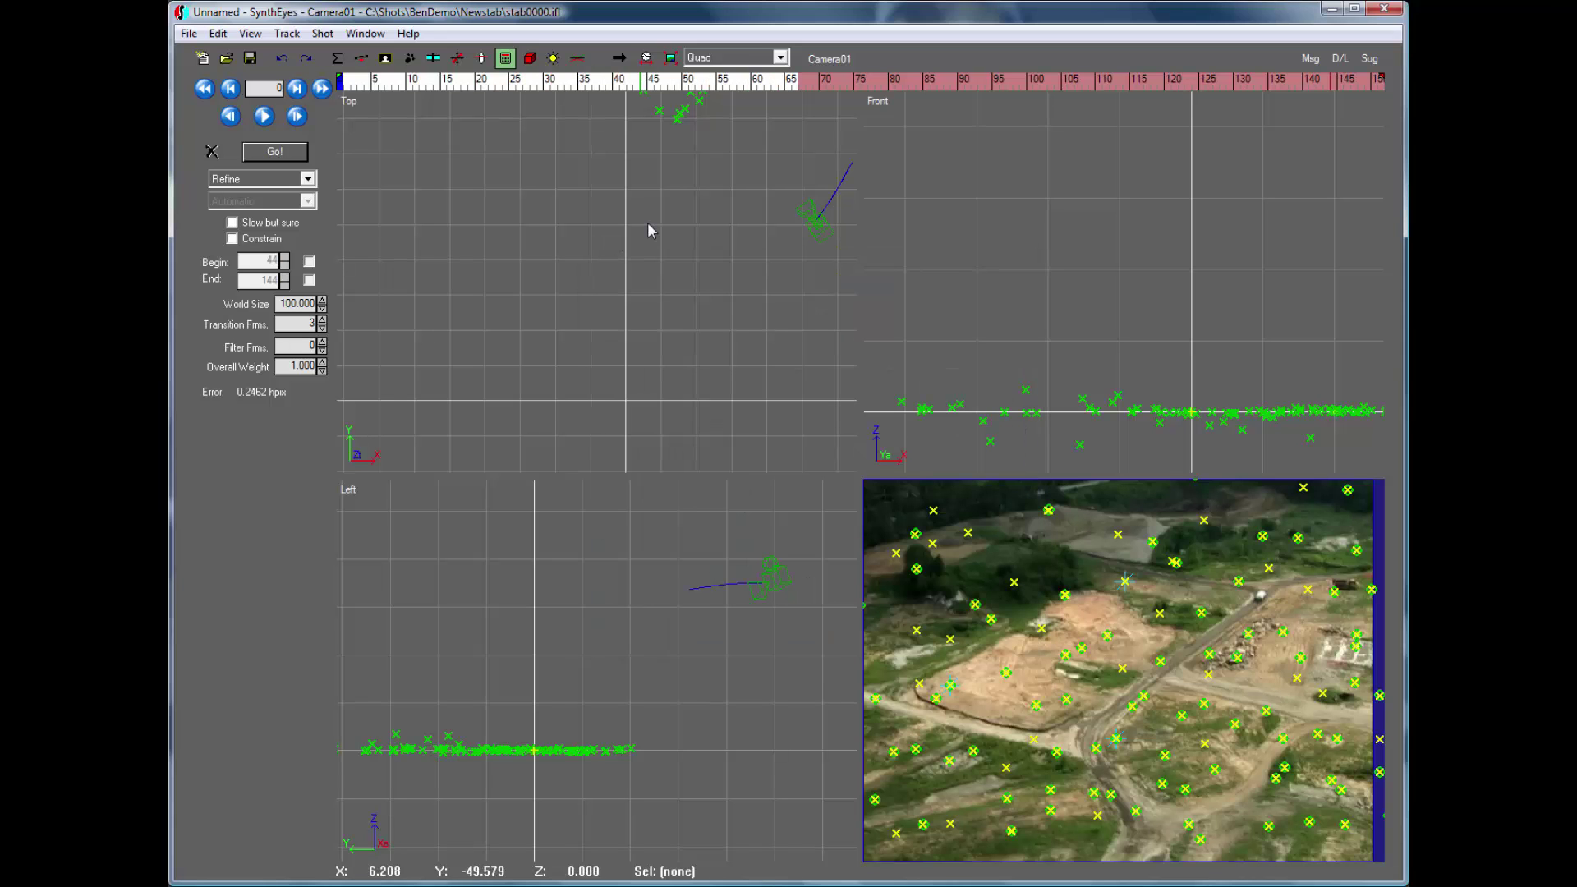
Re-export the camera for Bentley MicroStation as nuexp.msa.
click(189, 33)
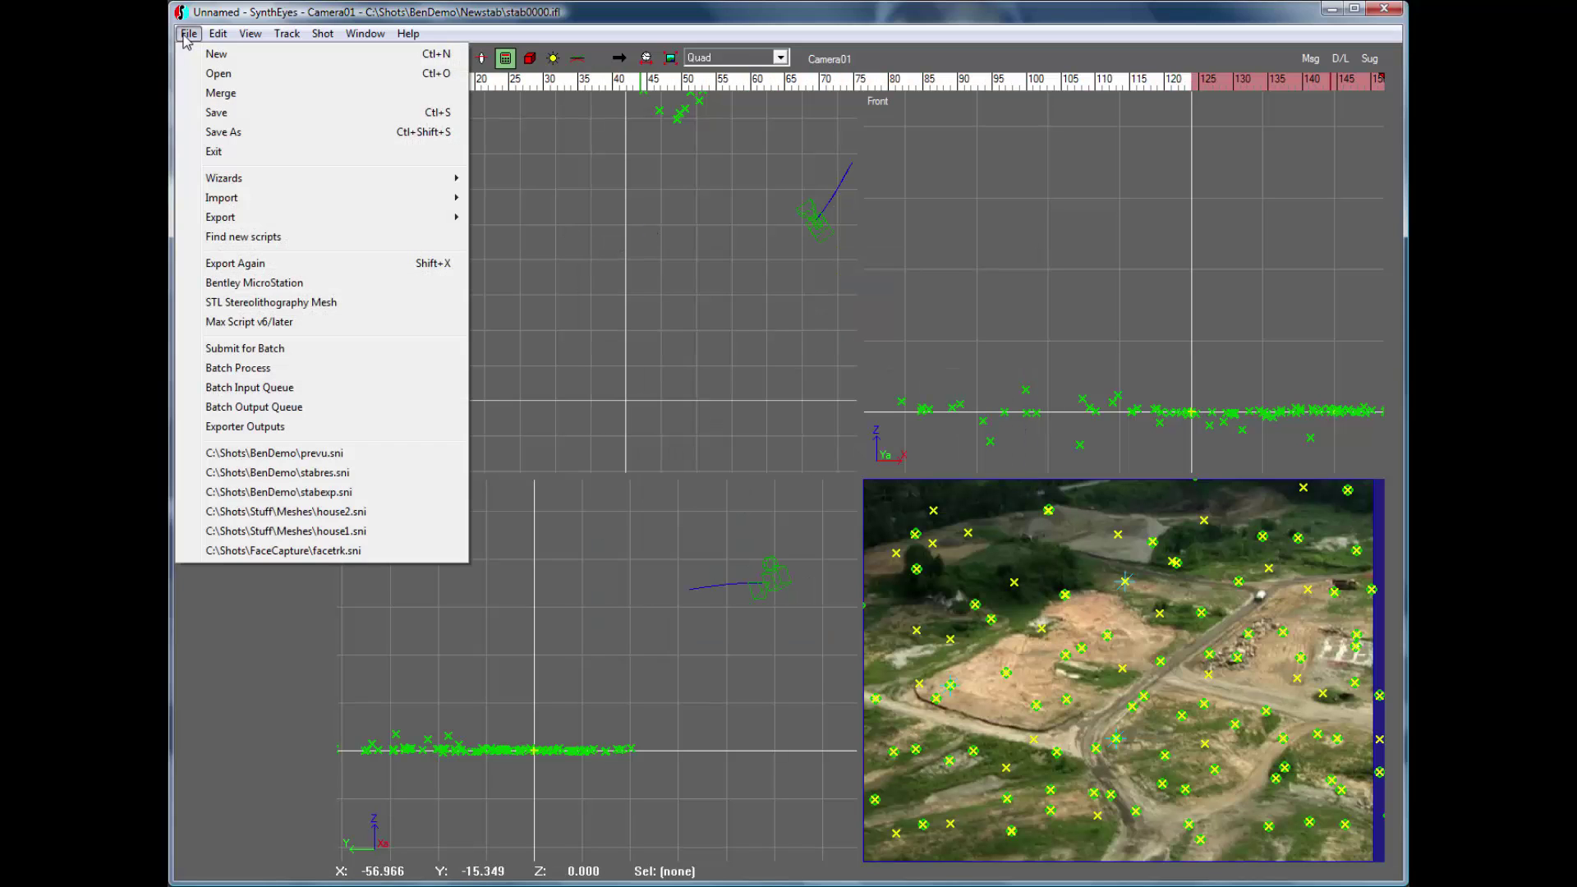
mouse_move(450, 220)
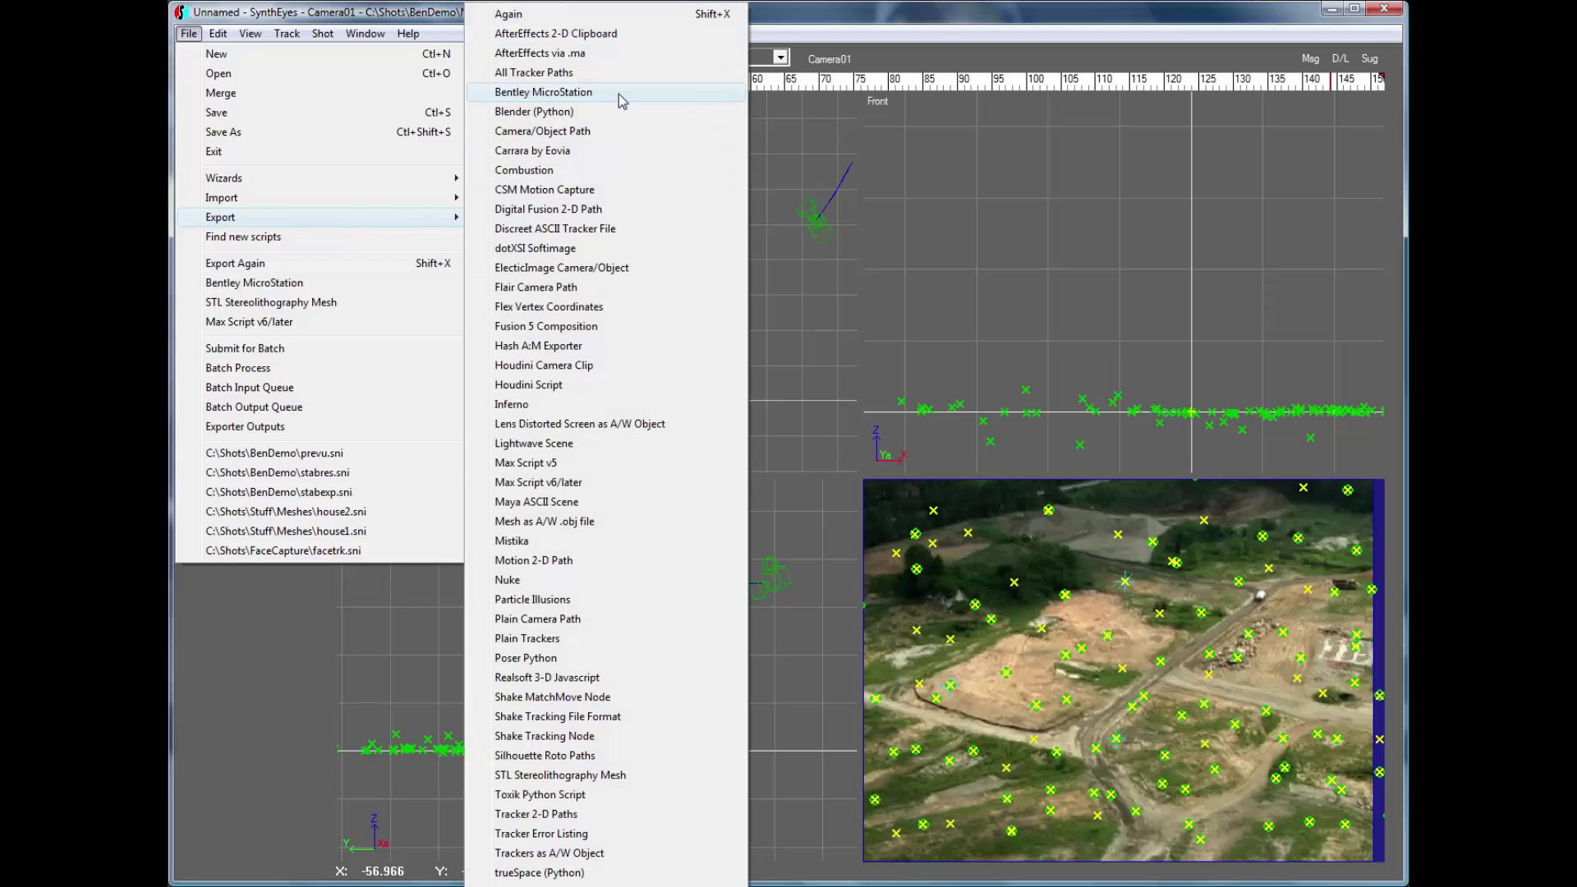
click(621, 100)
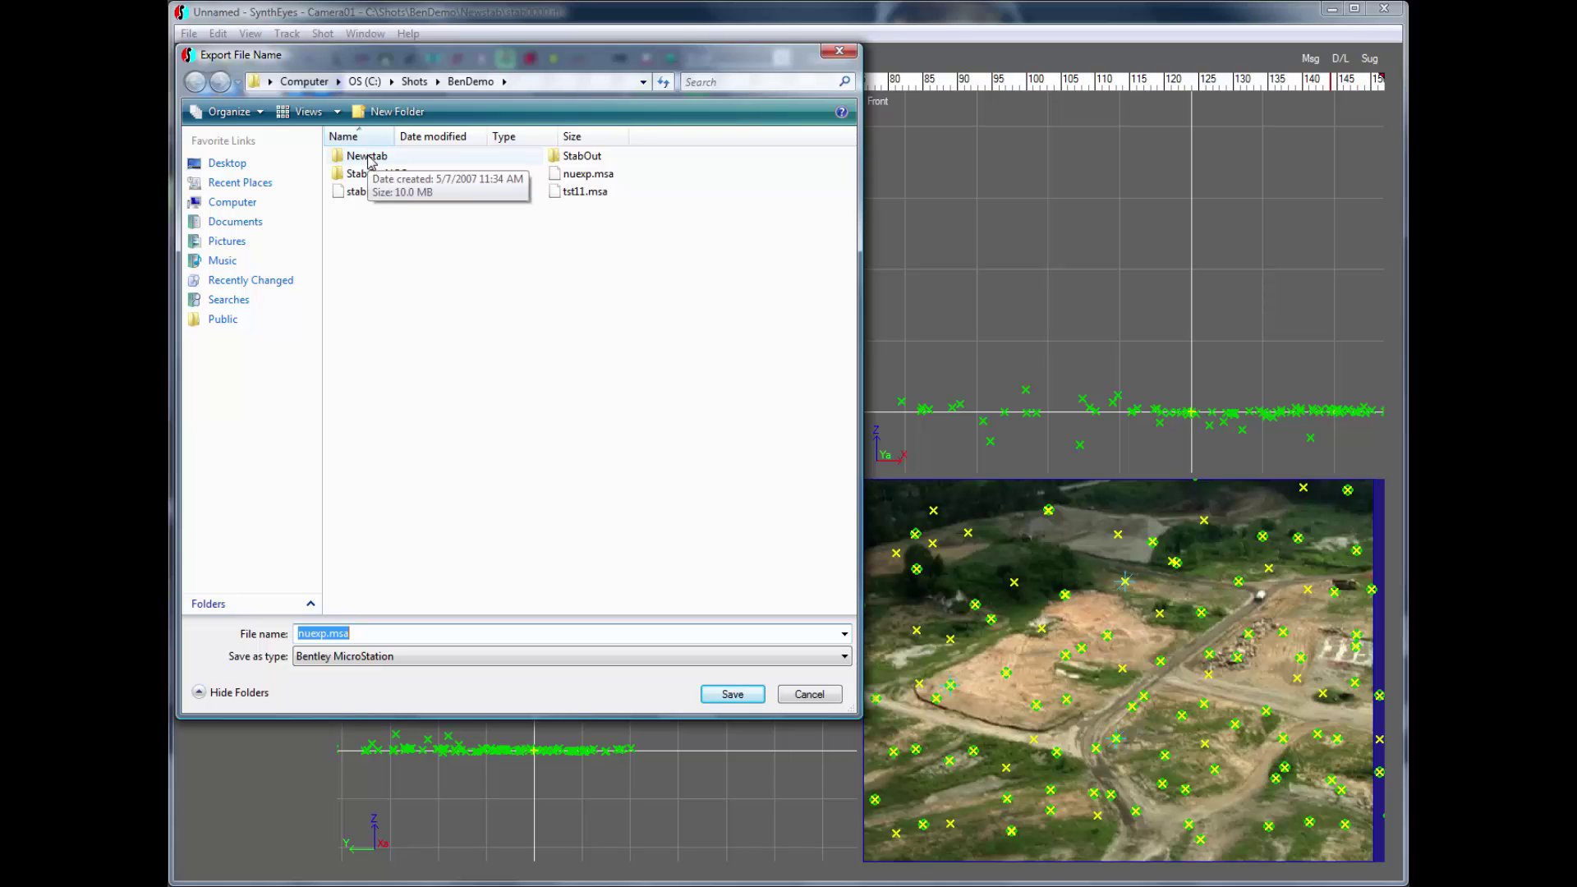
click(748, 700)
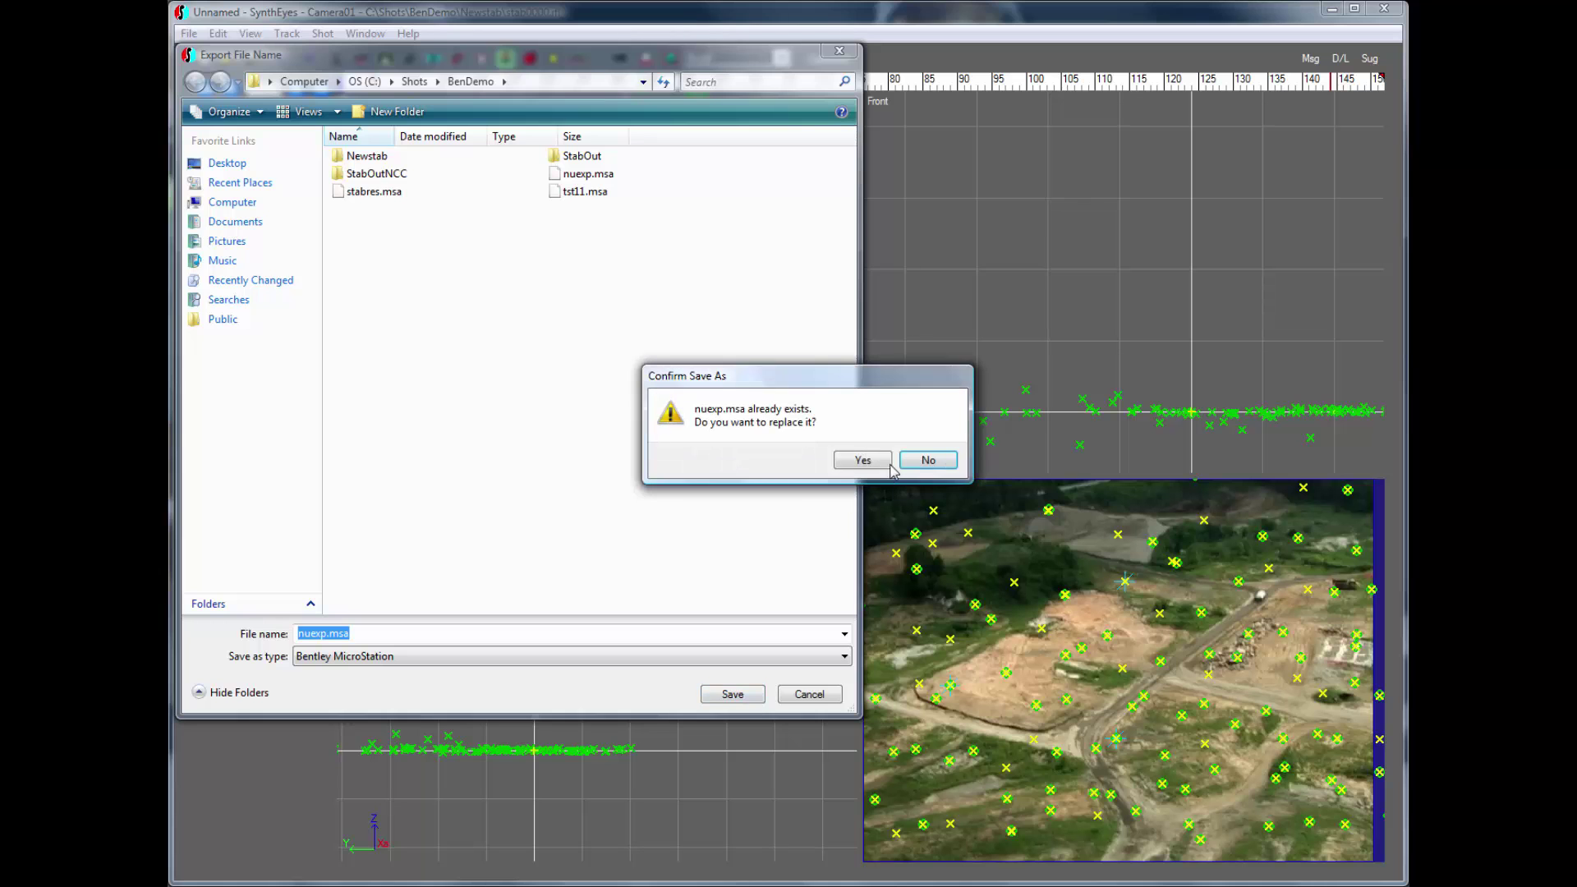
Overwrite the existing nuexp.msa with default settings, then quit SynthEyes without saving.
click(881, 464)
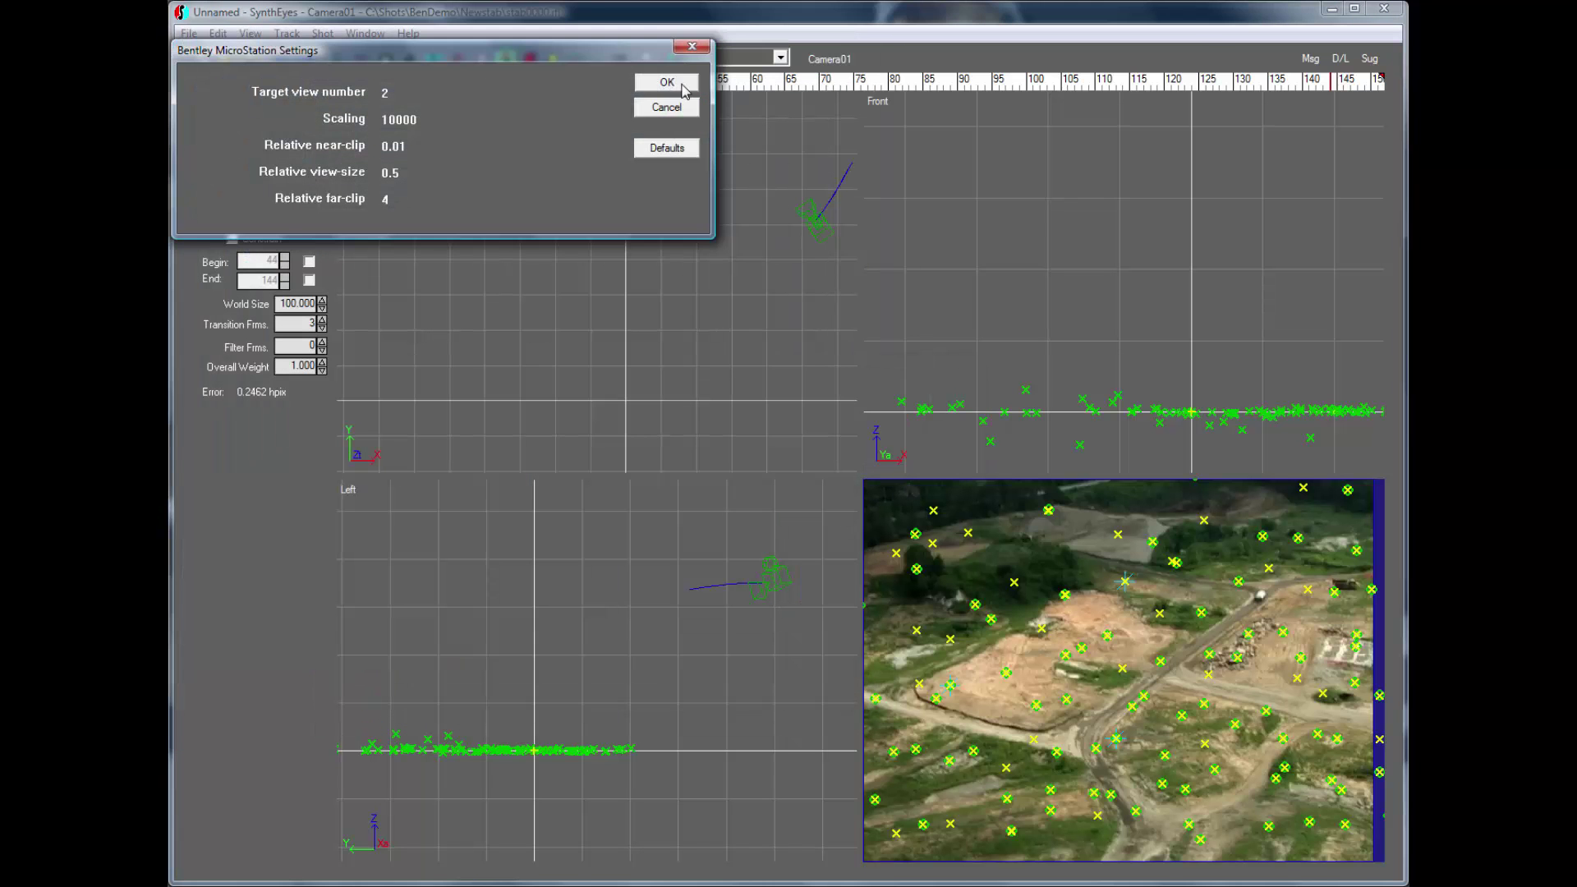
click(666, 83)
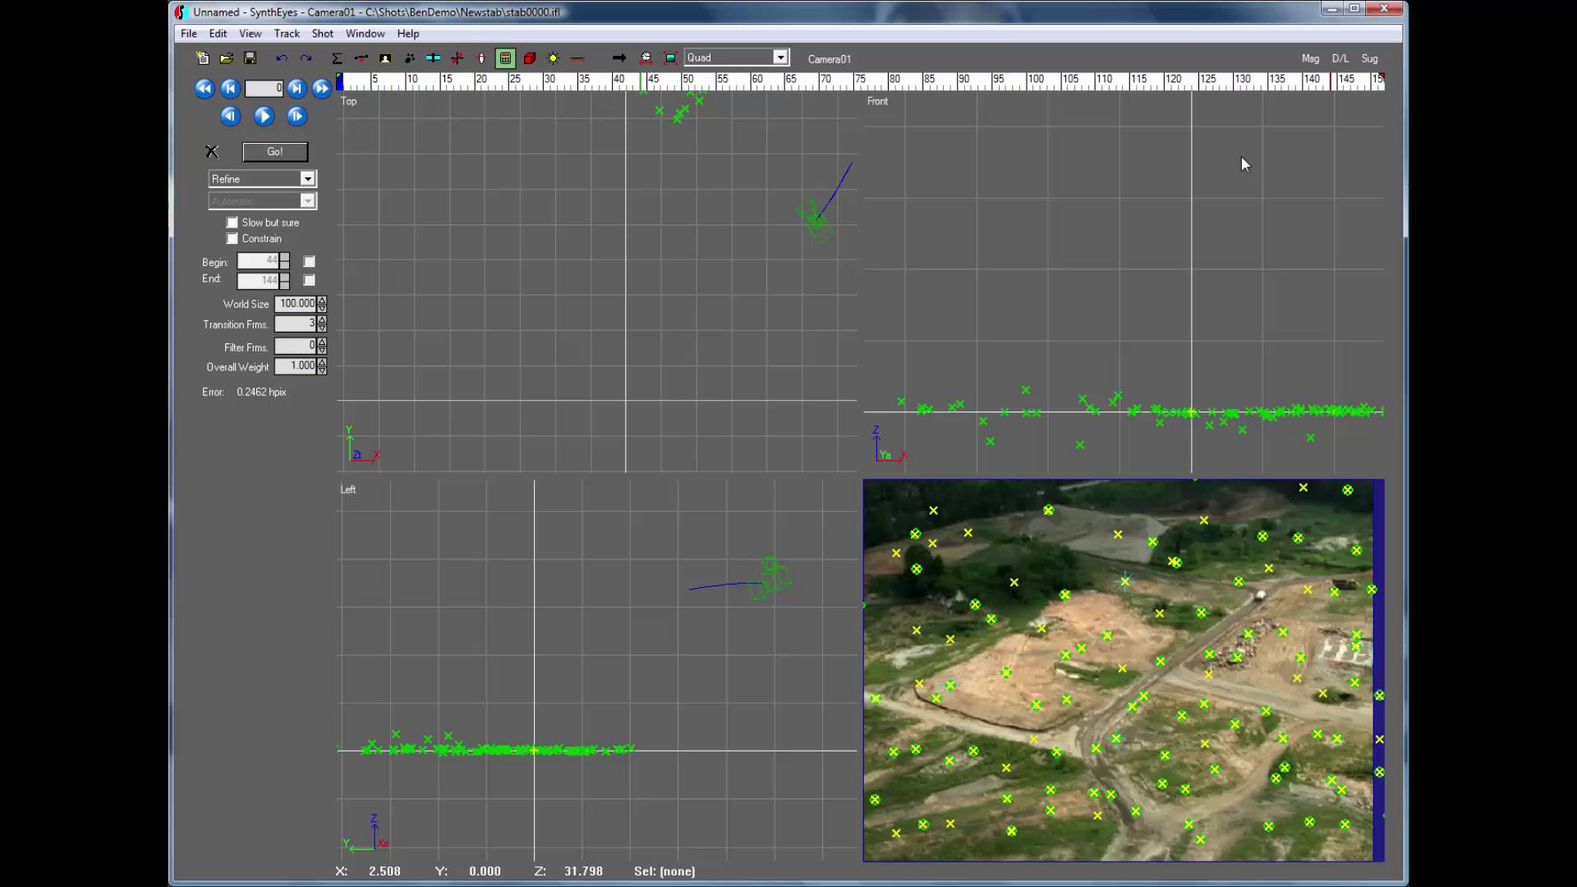
click(1382, 12)
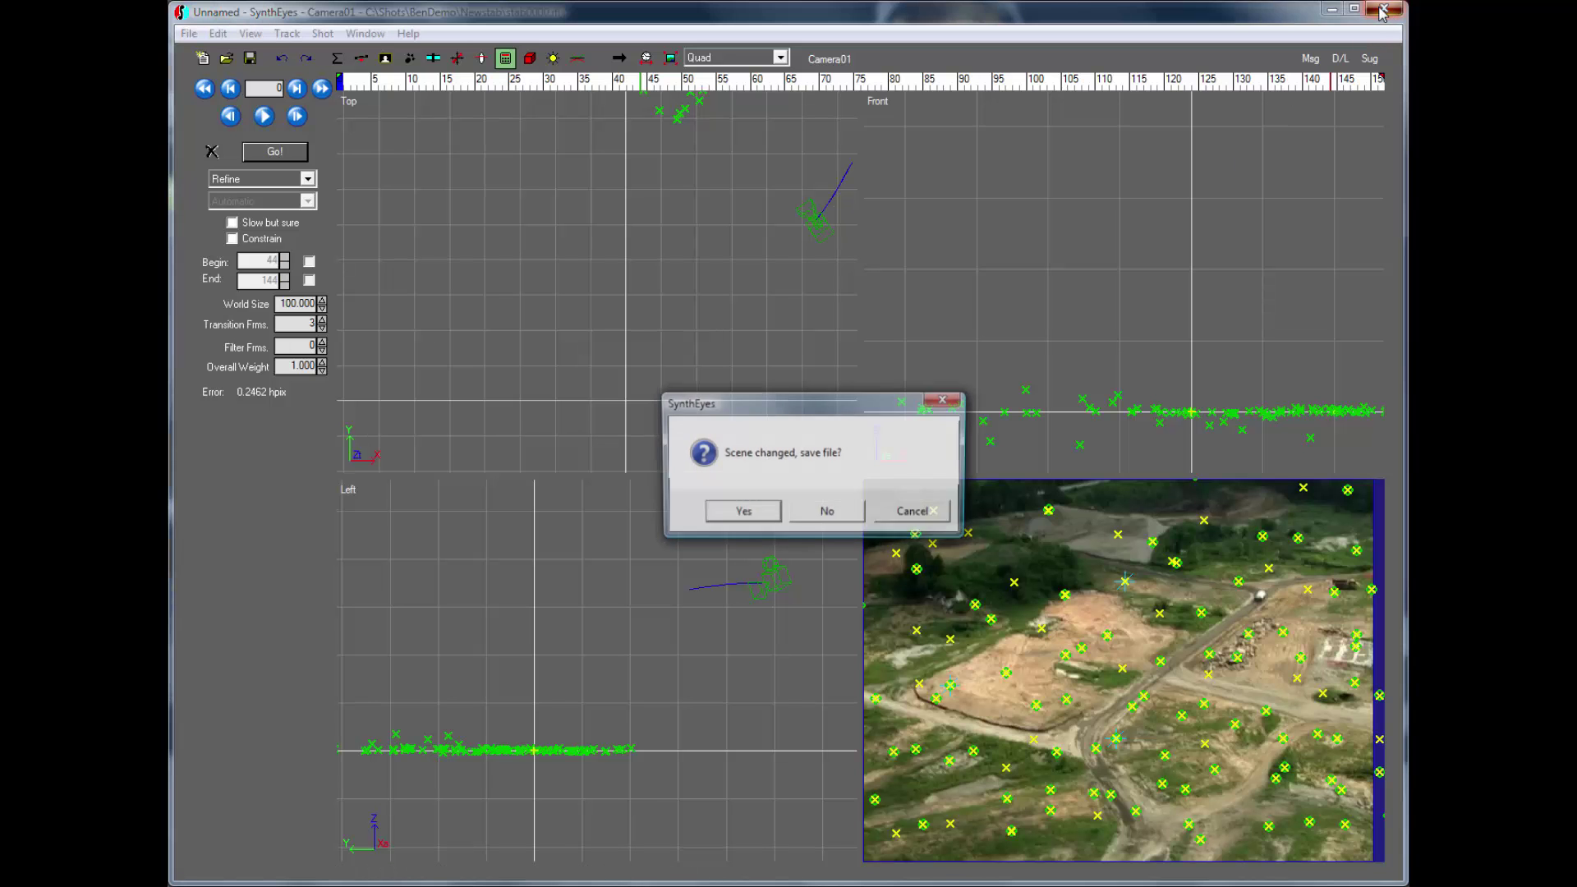
click(803, 515)
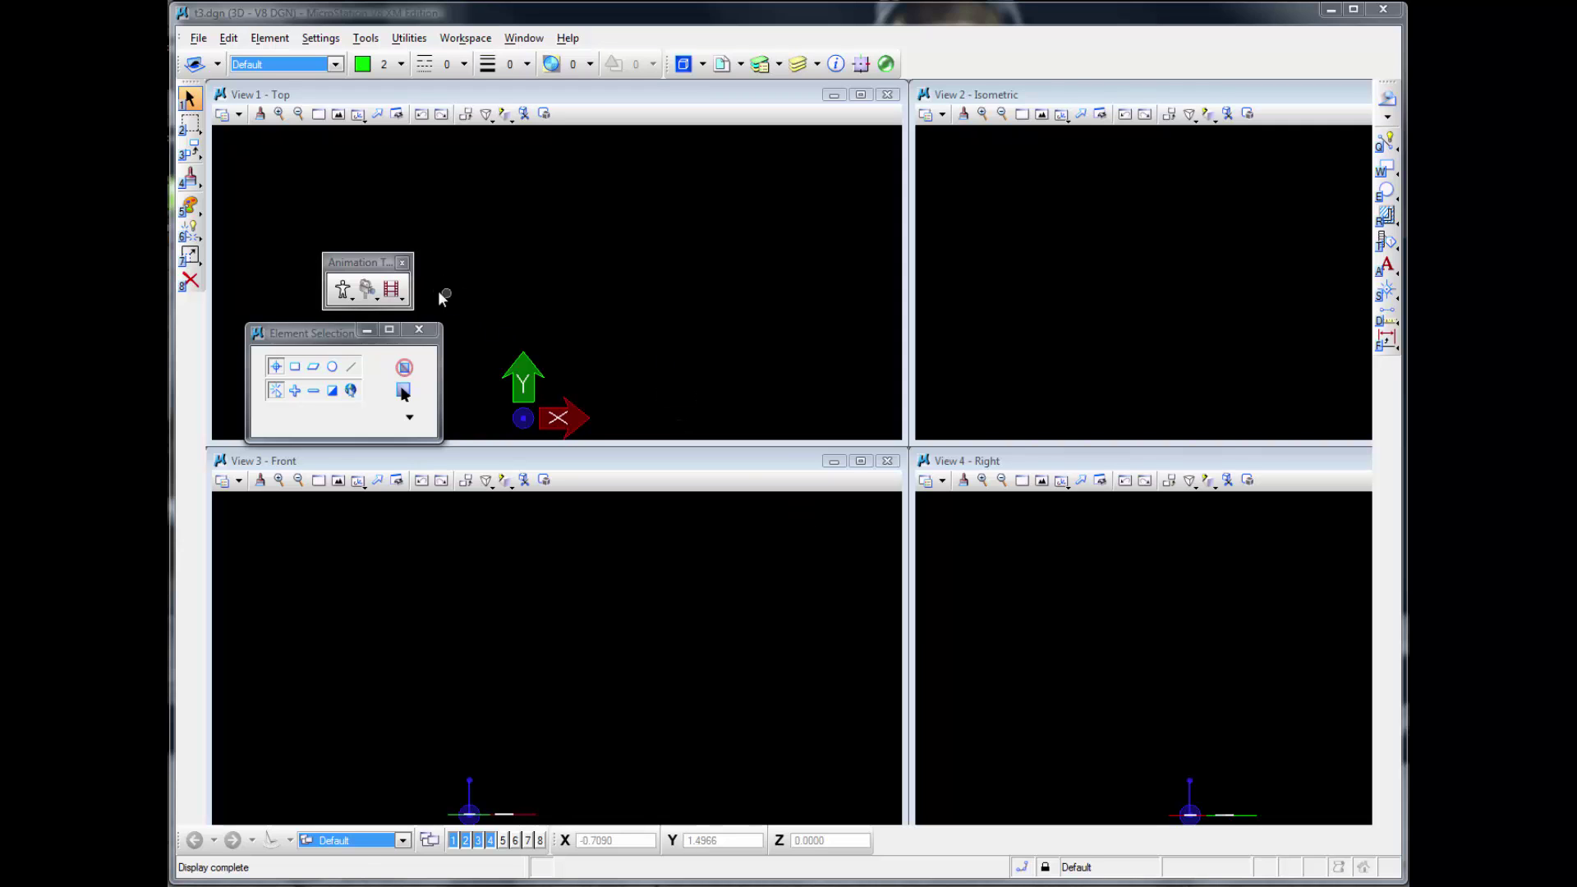
Open MicroStation's Animation Producer and start importing a script.
click(393, 290)
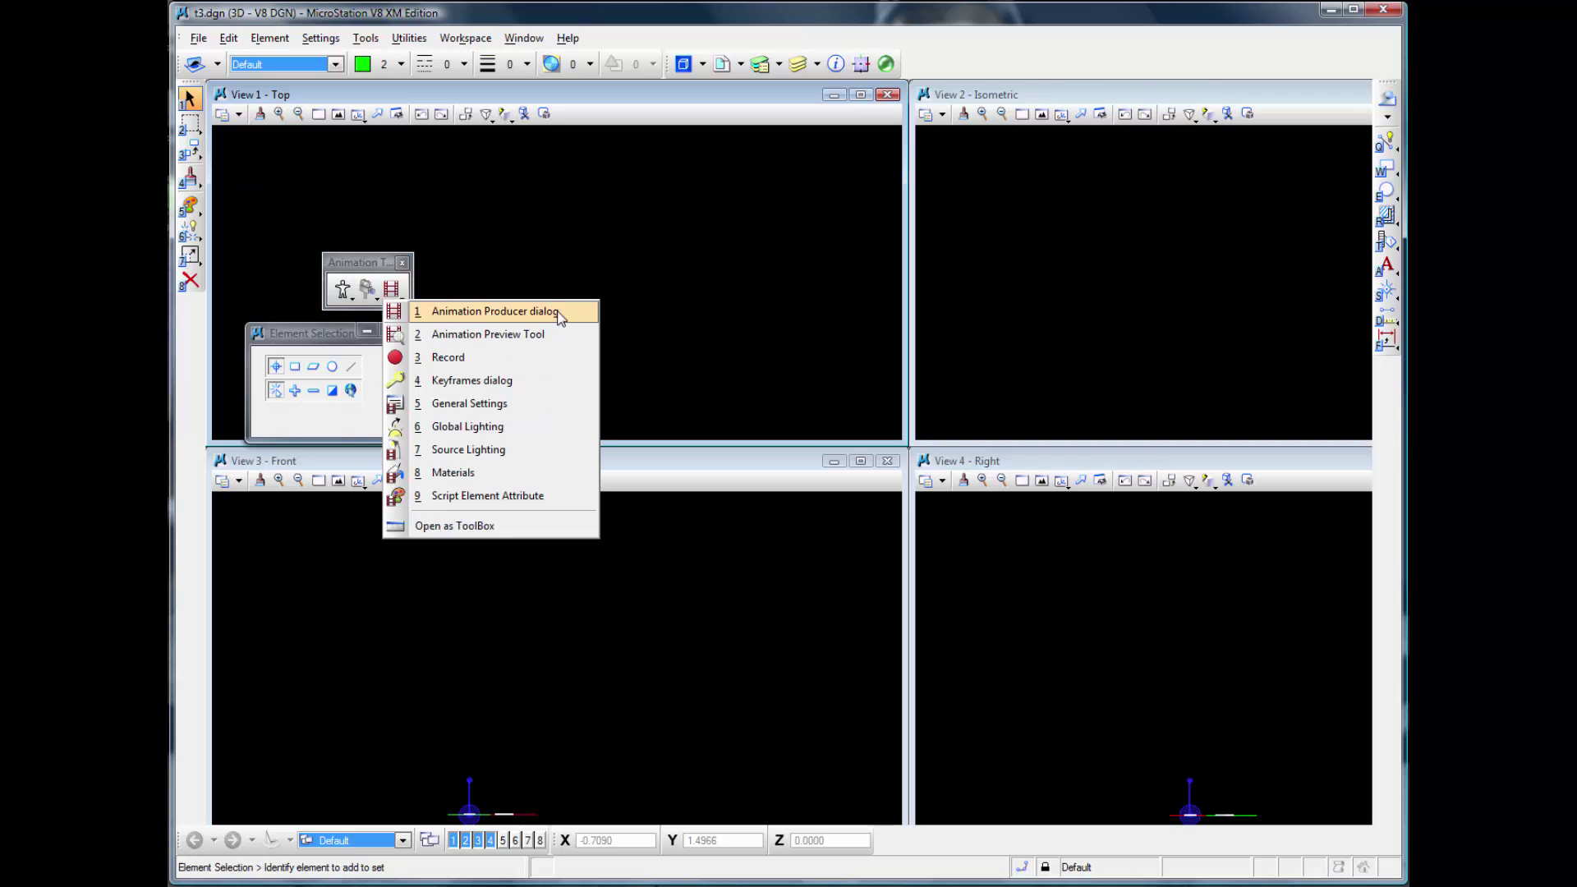
click(559, 317)
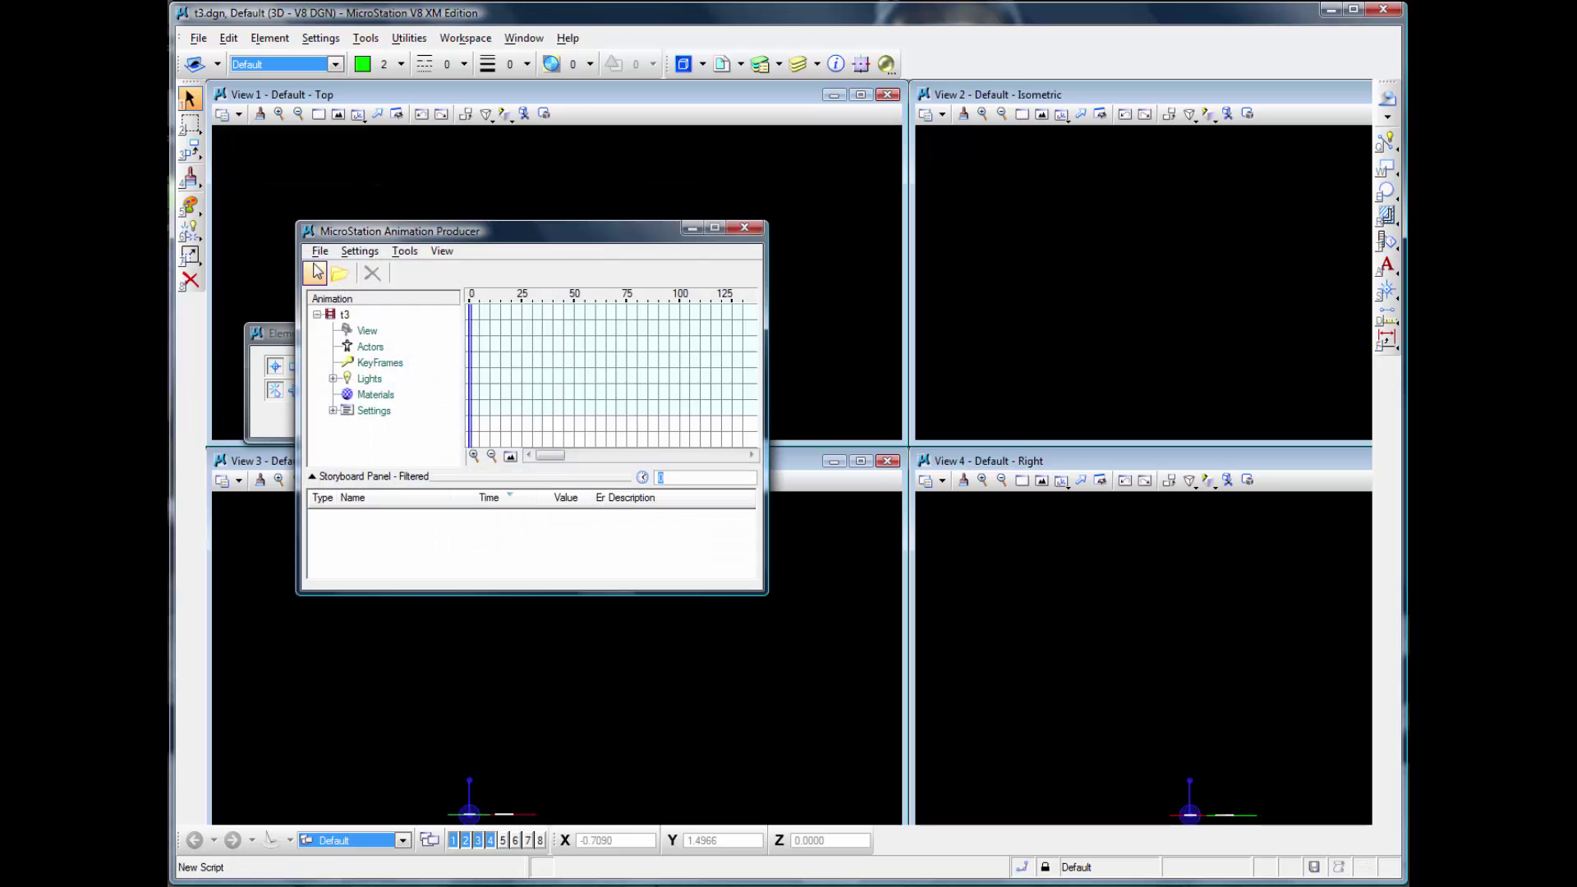
click(320, 250)
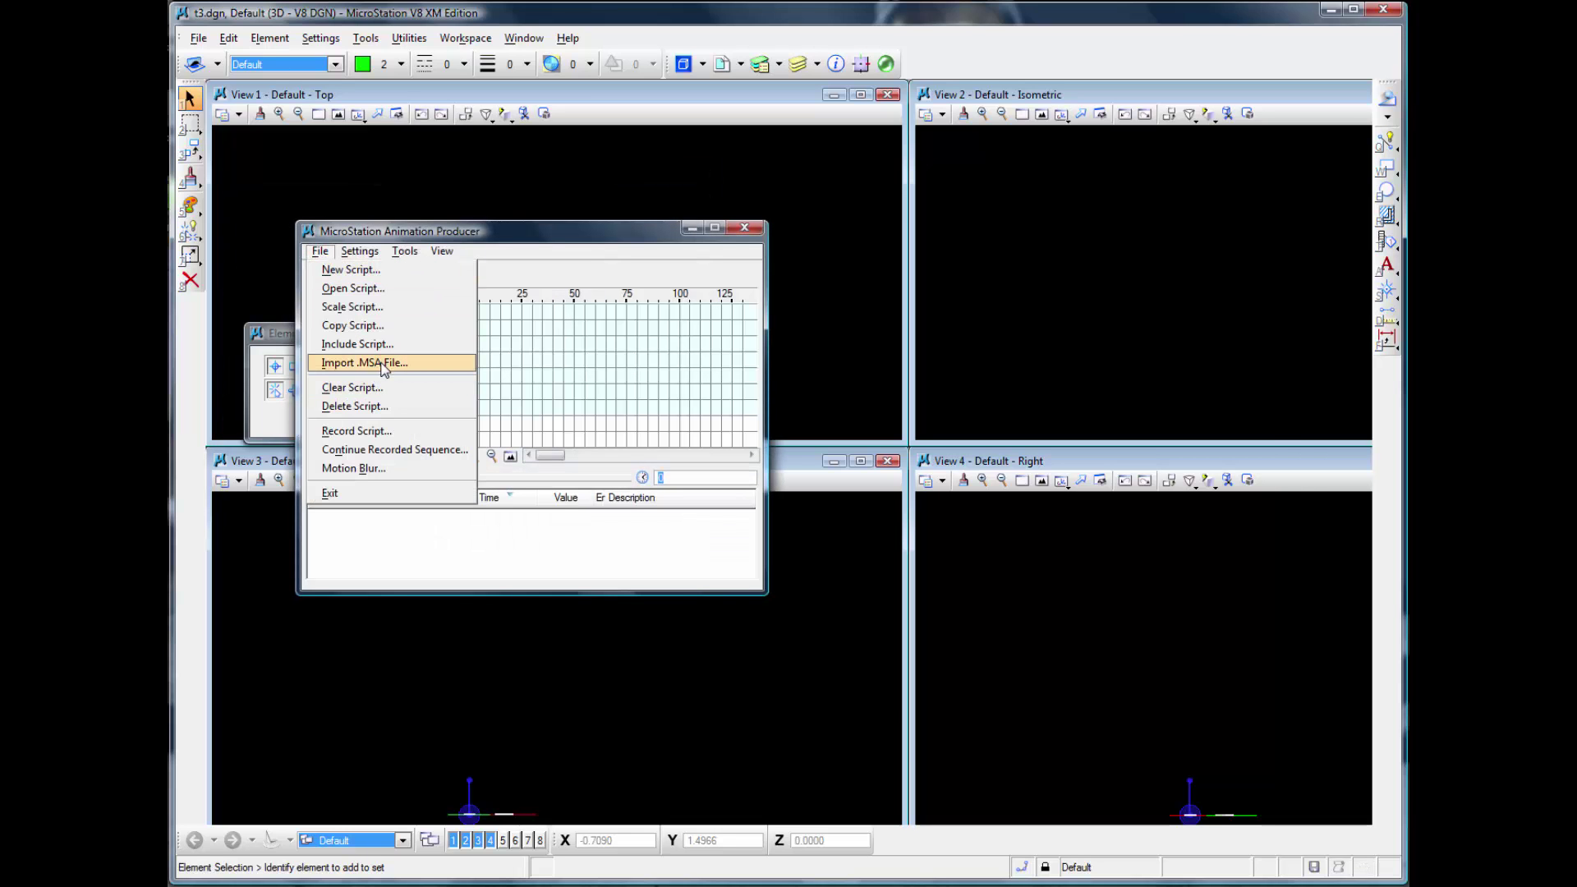
click(381, 363)
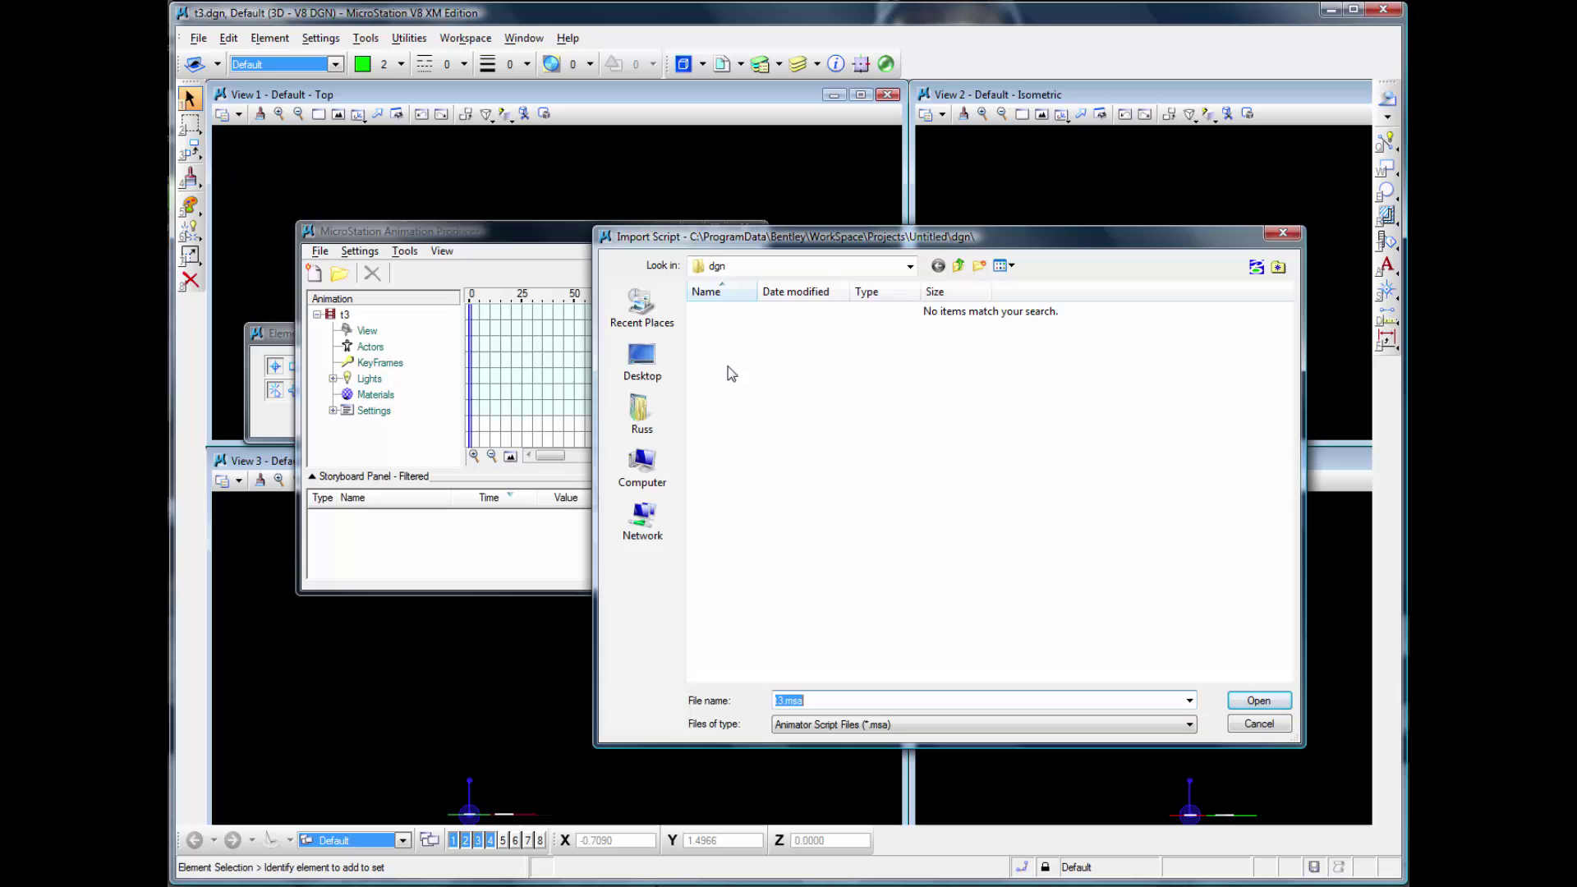
Import nuexp.msa from C:\Shots\BenDemo, accept the actor upgrade, and close the producer.
click(645, 465)
double_click(772, 355)
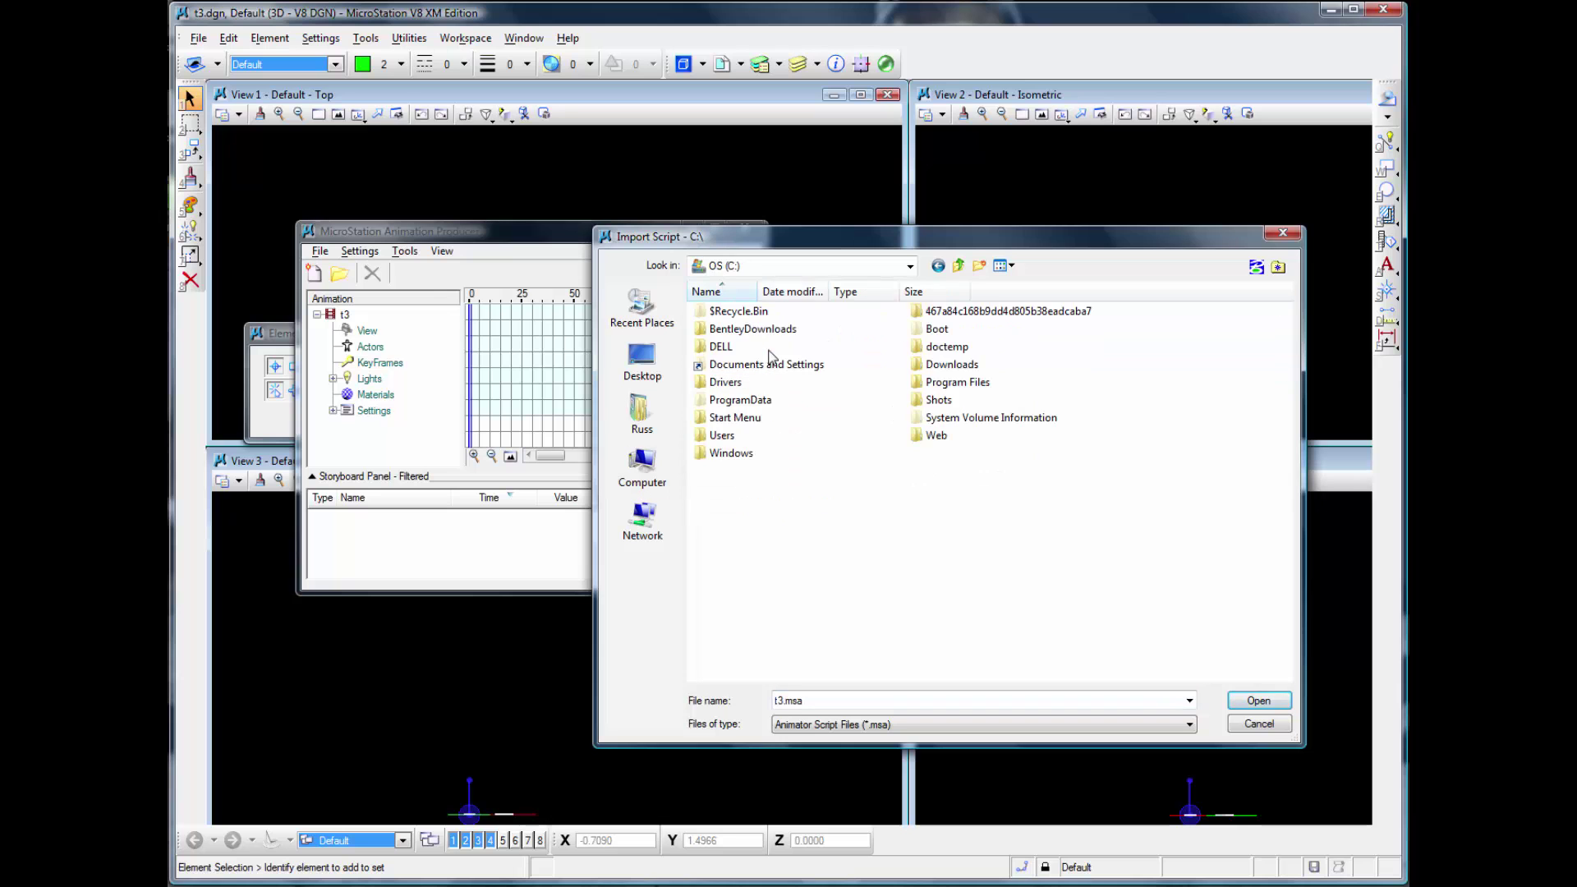
double_click(939, 399)
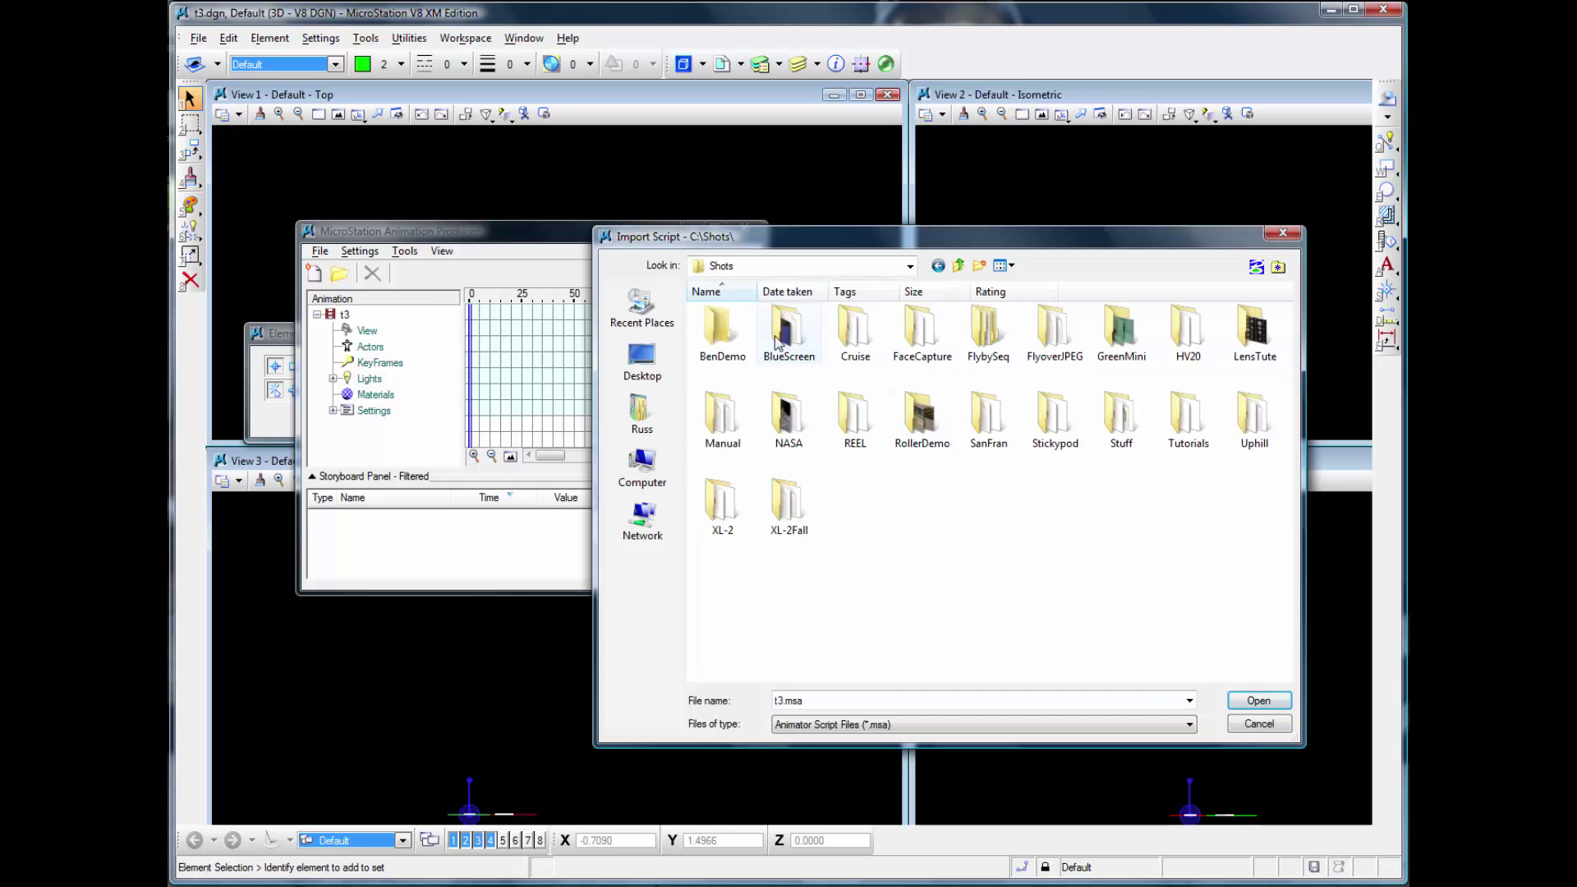
double_click(720, 339)
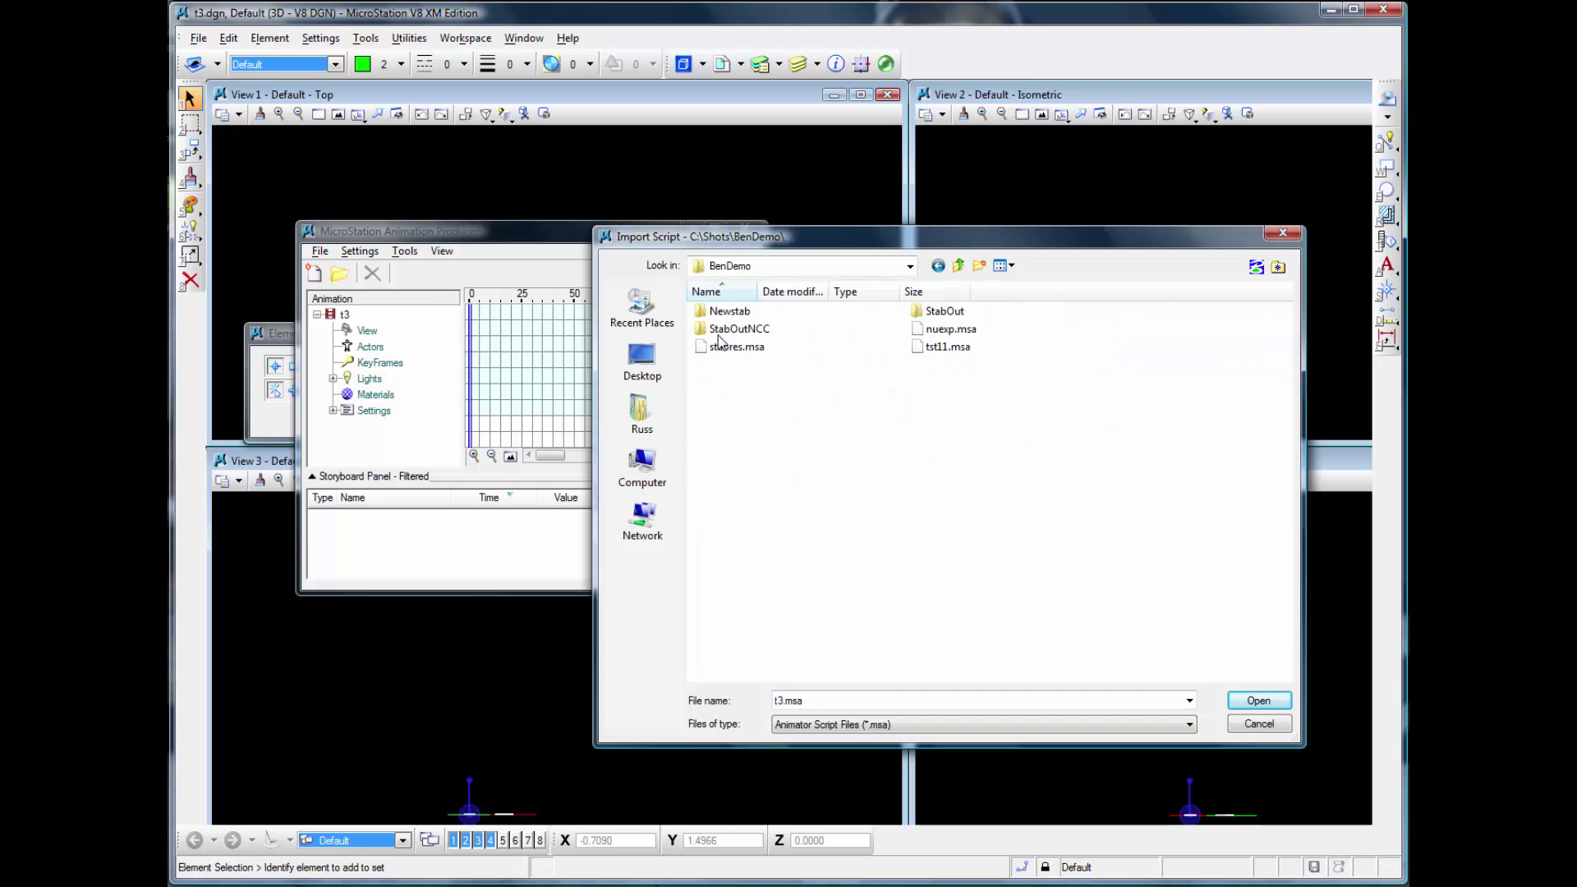
click(935, 331)
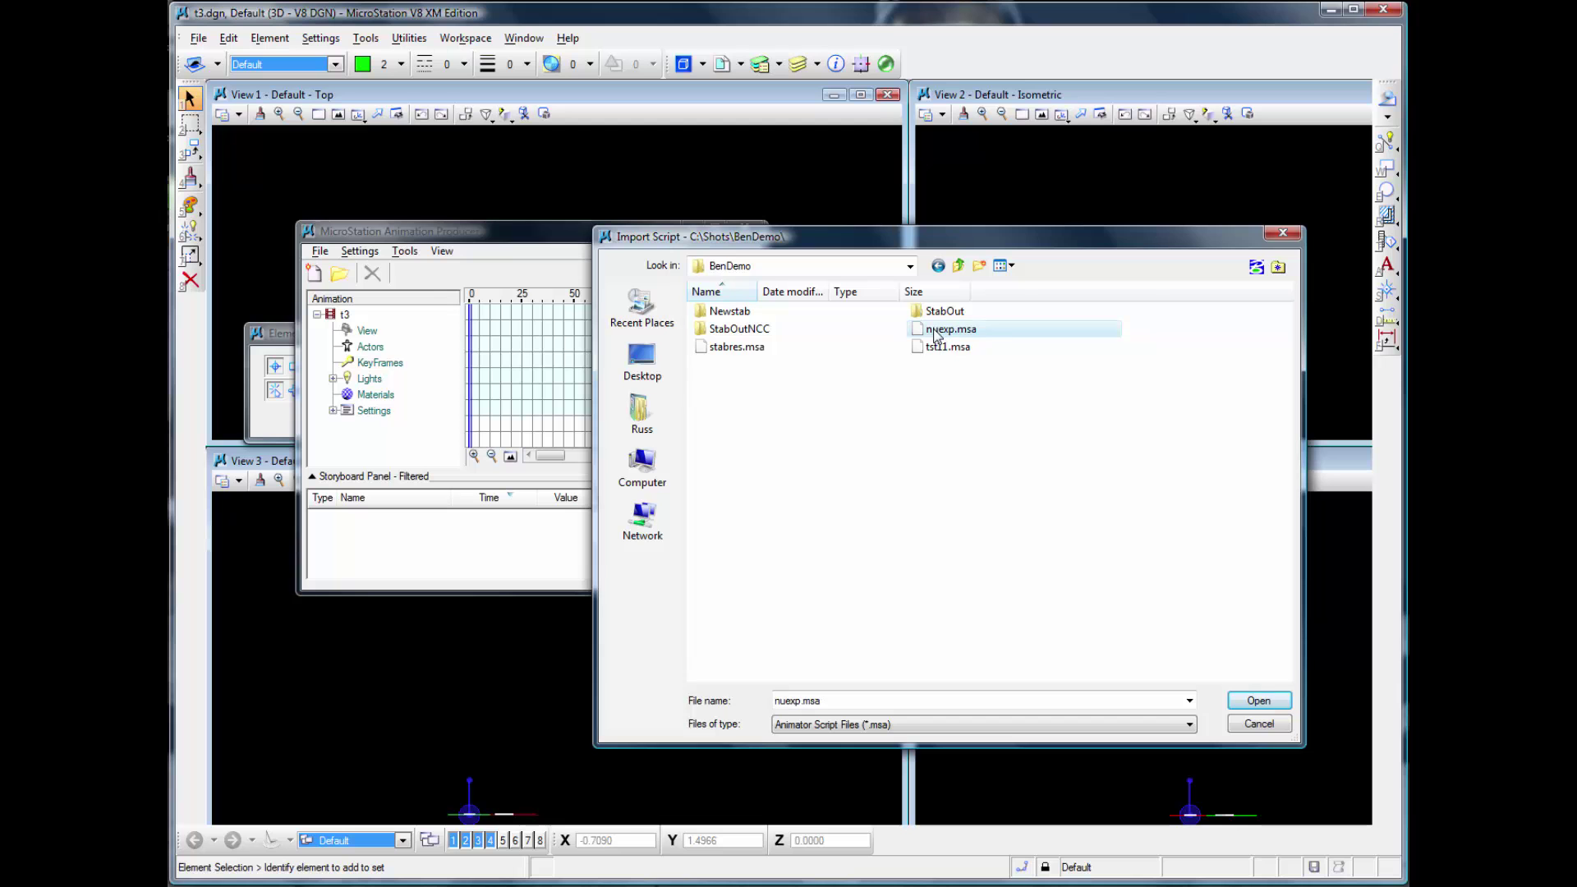
click(1259, 702)
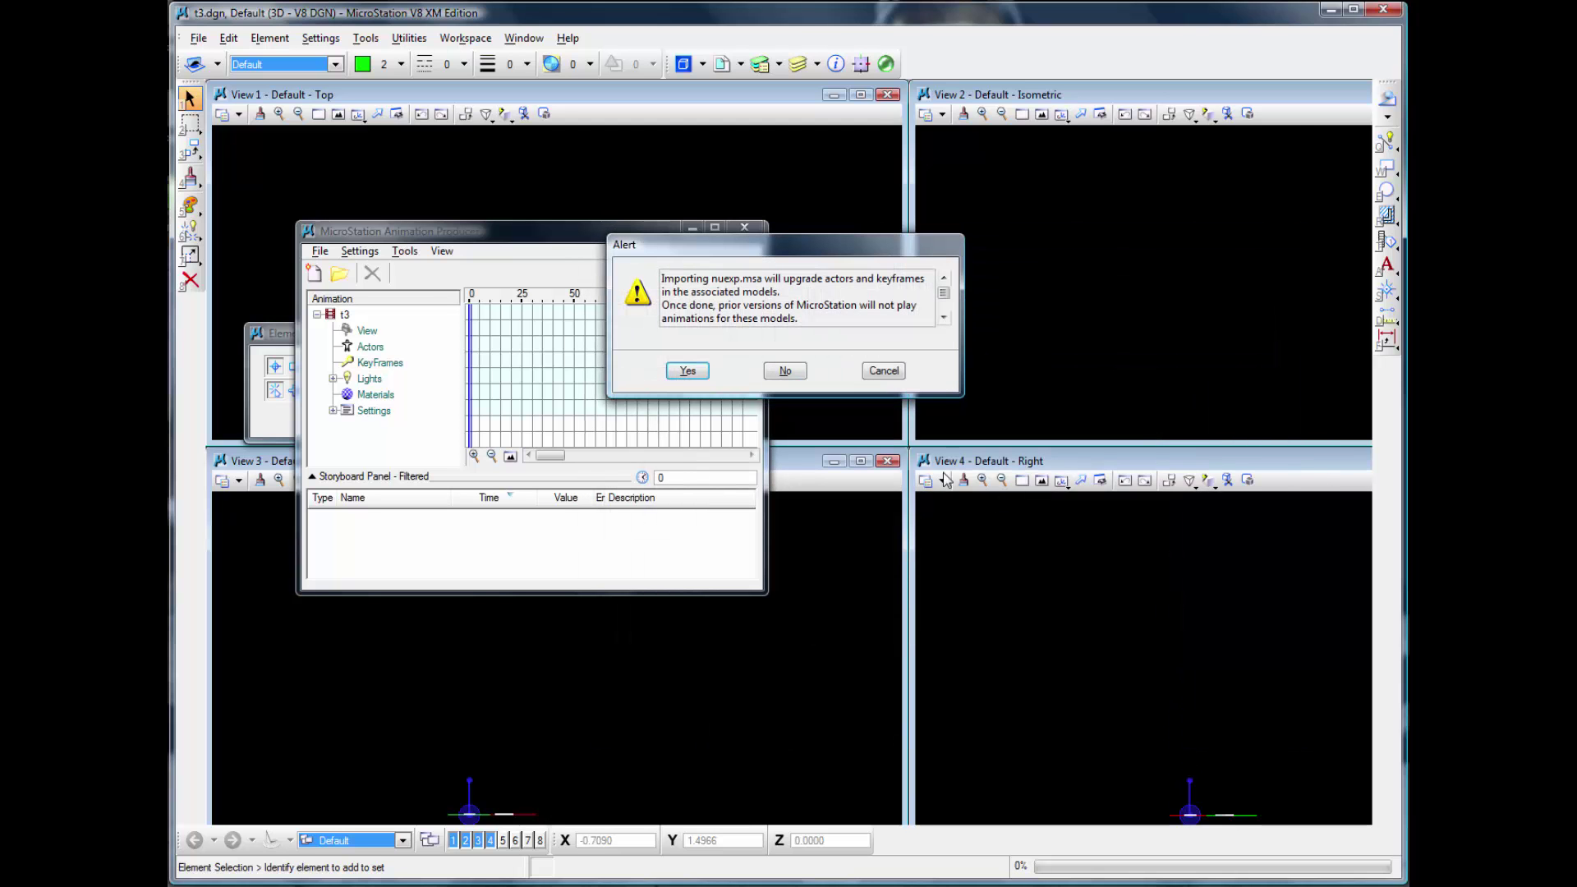
click(687, 371)
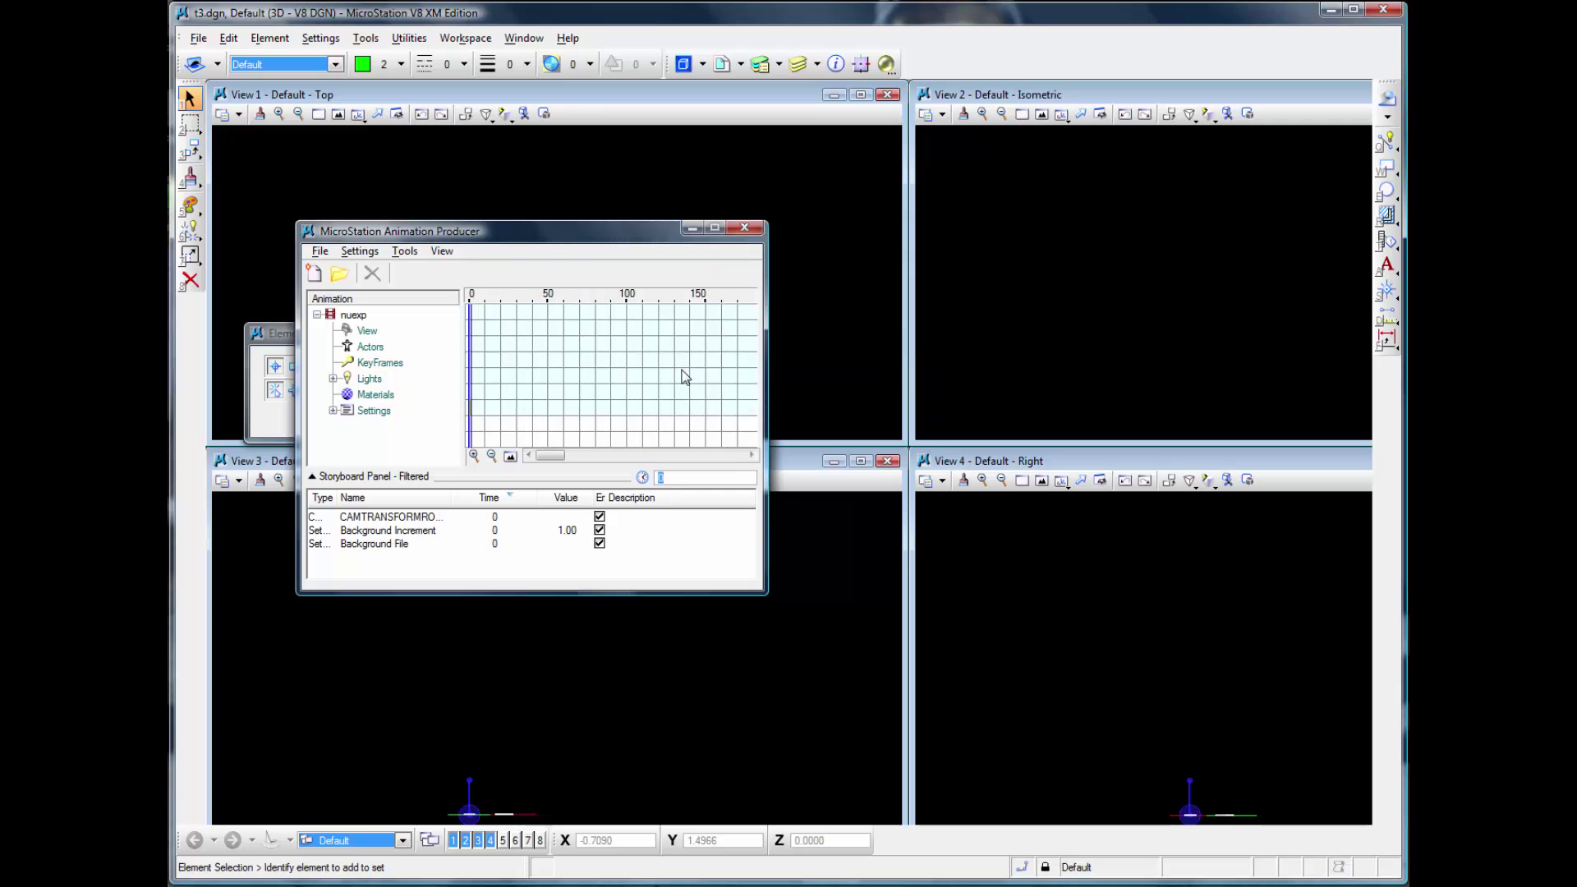
click(744, 229)
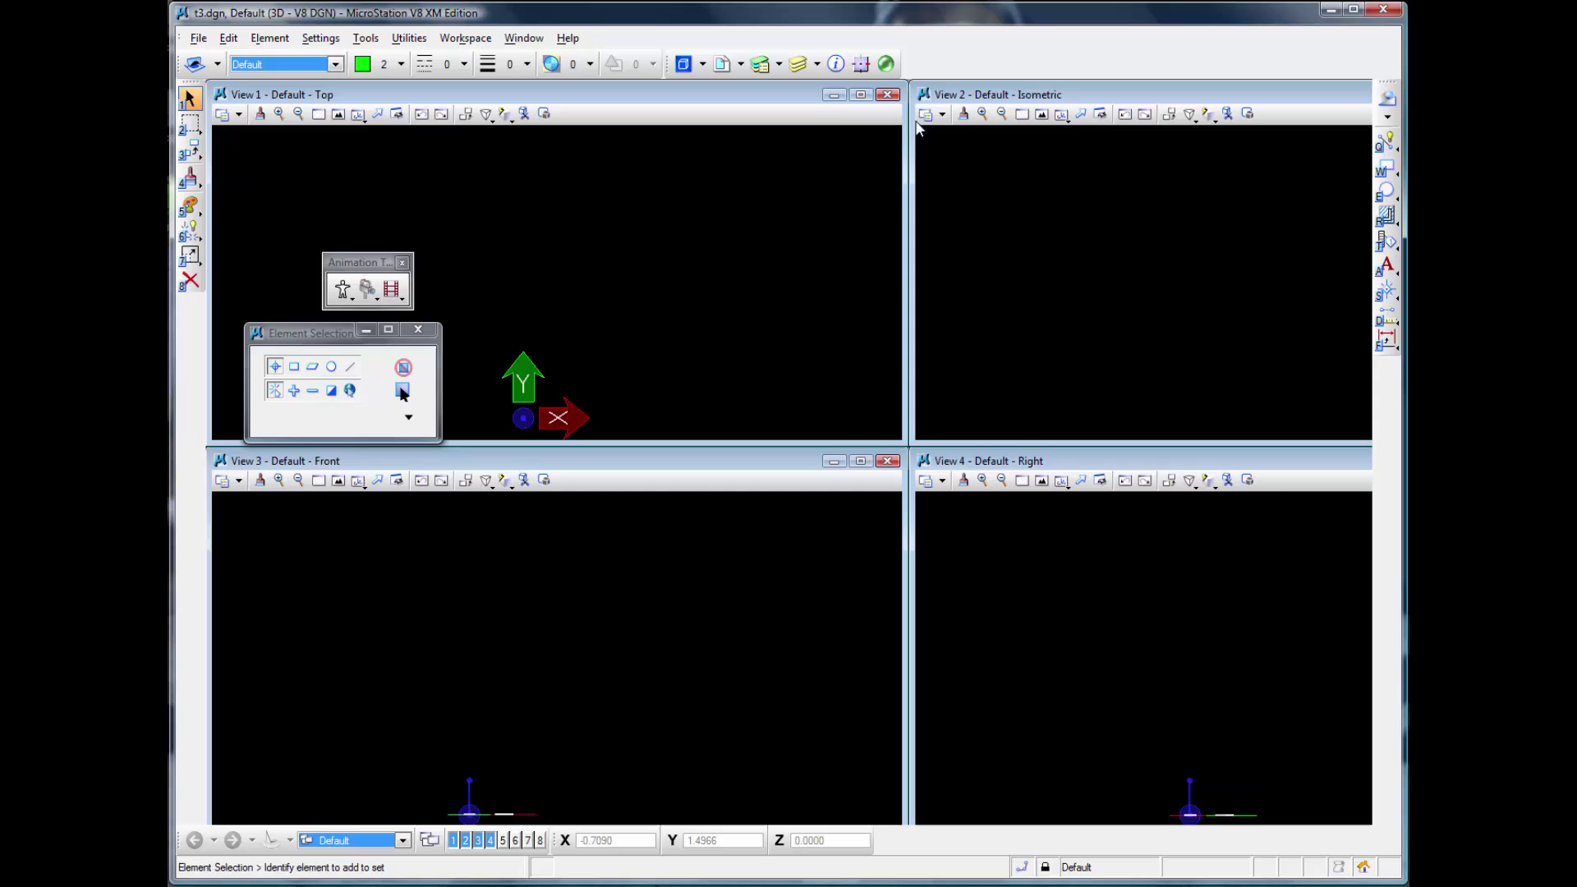
Turn on Background and Camera display for View 2 with Phong Shading.
click(926, 116)
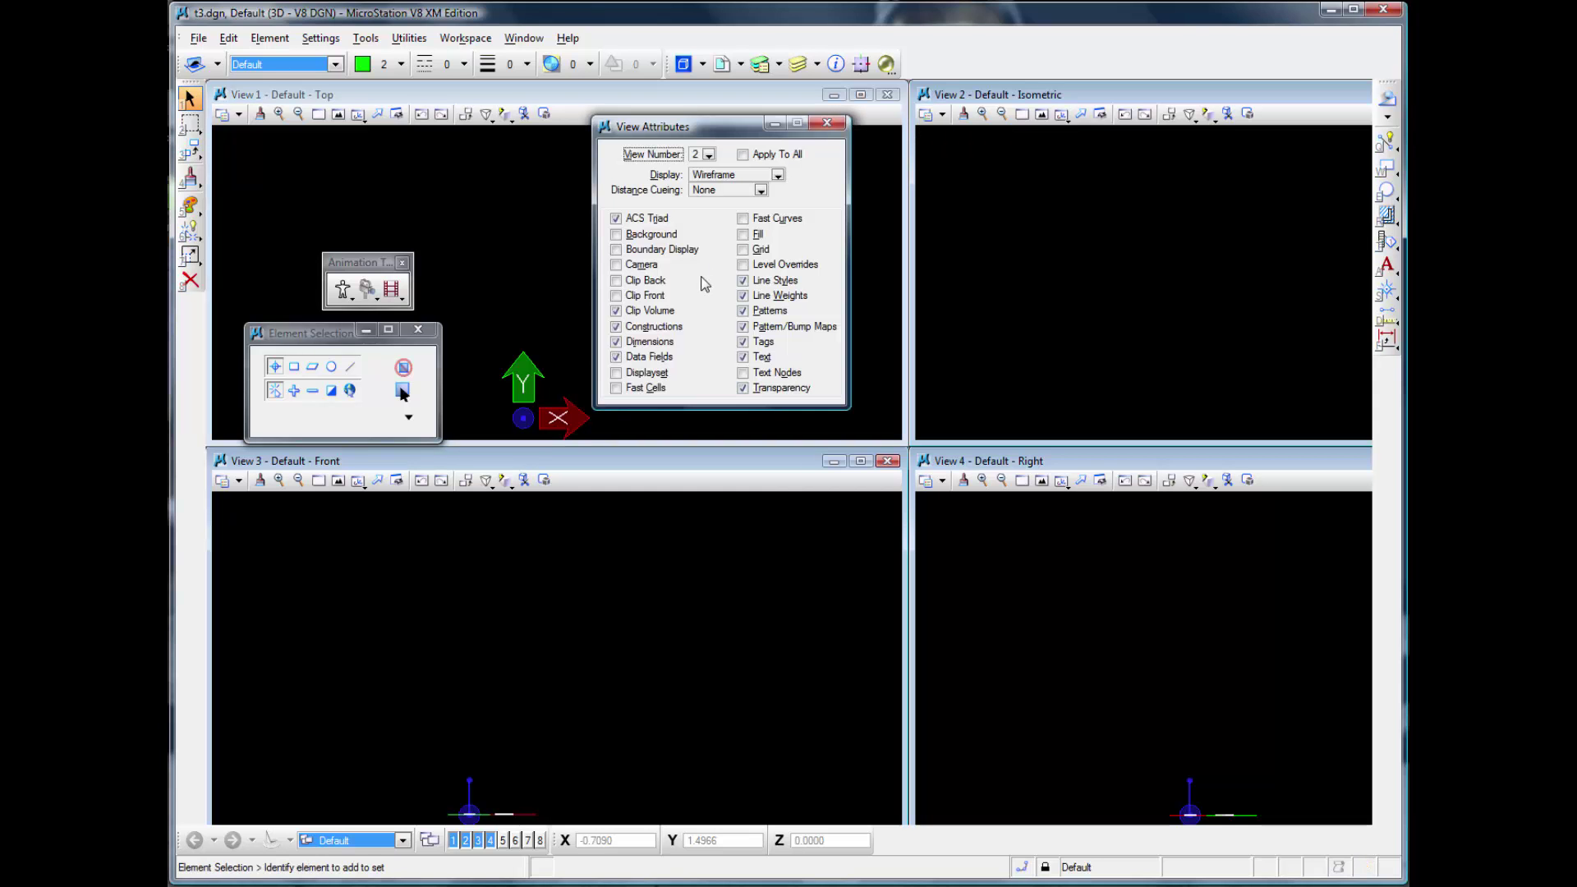
click(617, 235)
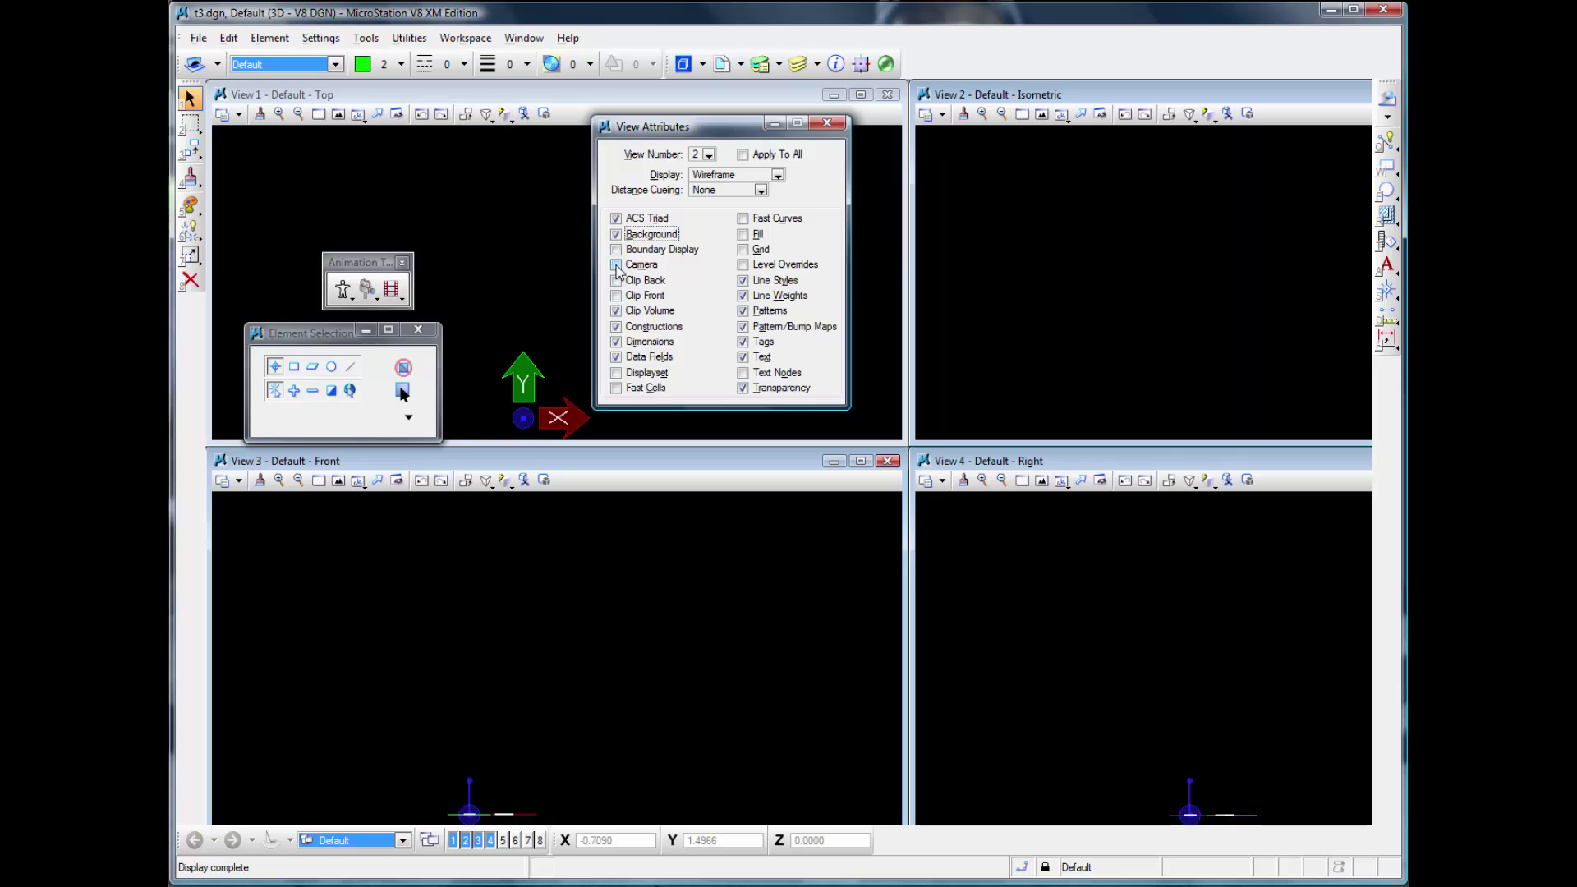
click(617, 265)
click(777, 175)
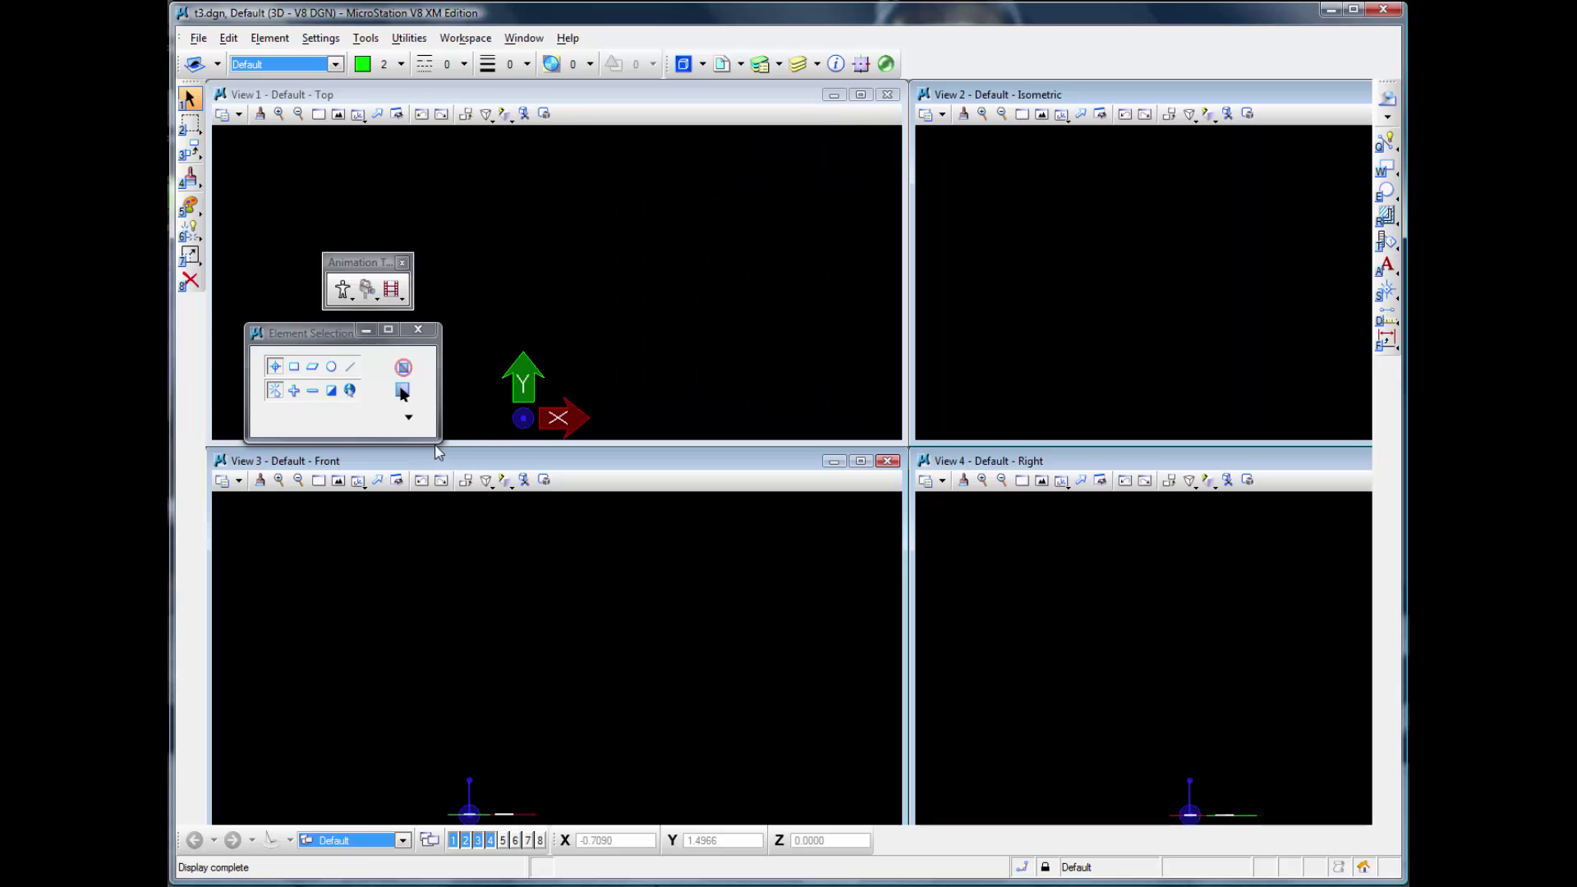
click(392, 294)
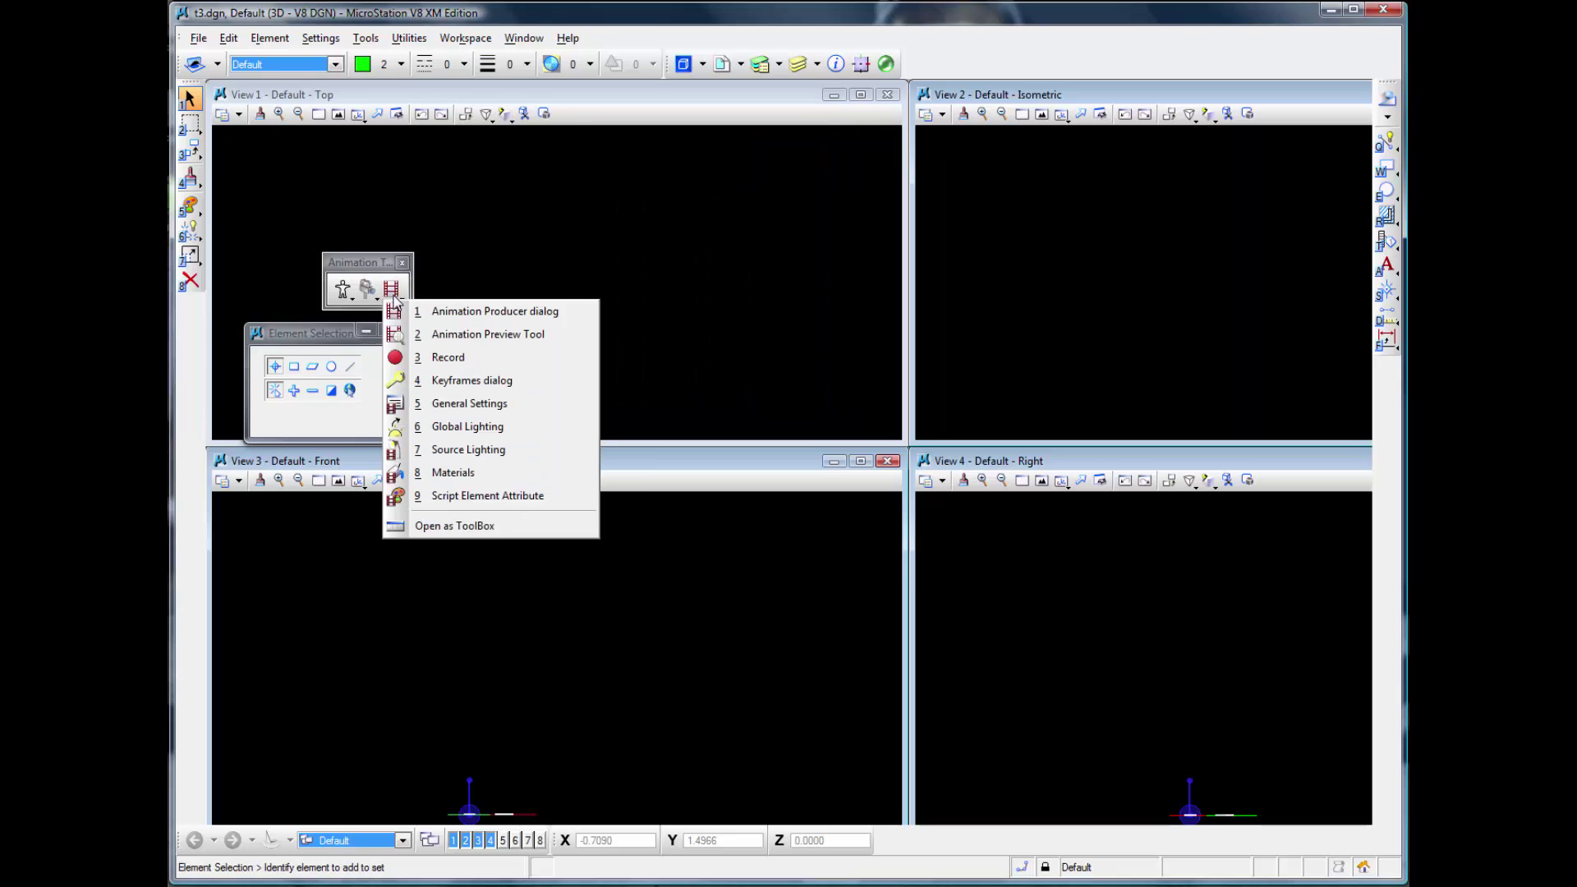
Show the animation preview timeline, scrub it, and resize View 2 to 640 × 480.
click(473, 334)
mouse_move(210, 779)
mouse_down()
mouse_move(540, 800)
mouse_move(305, 797)
mouse_up()
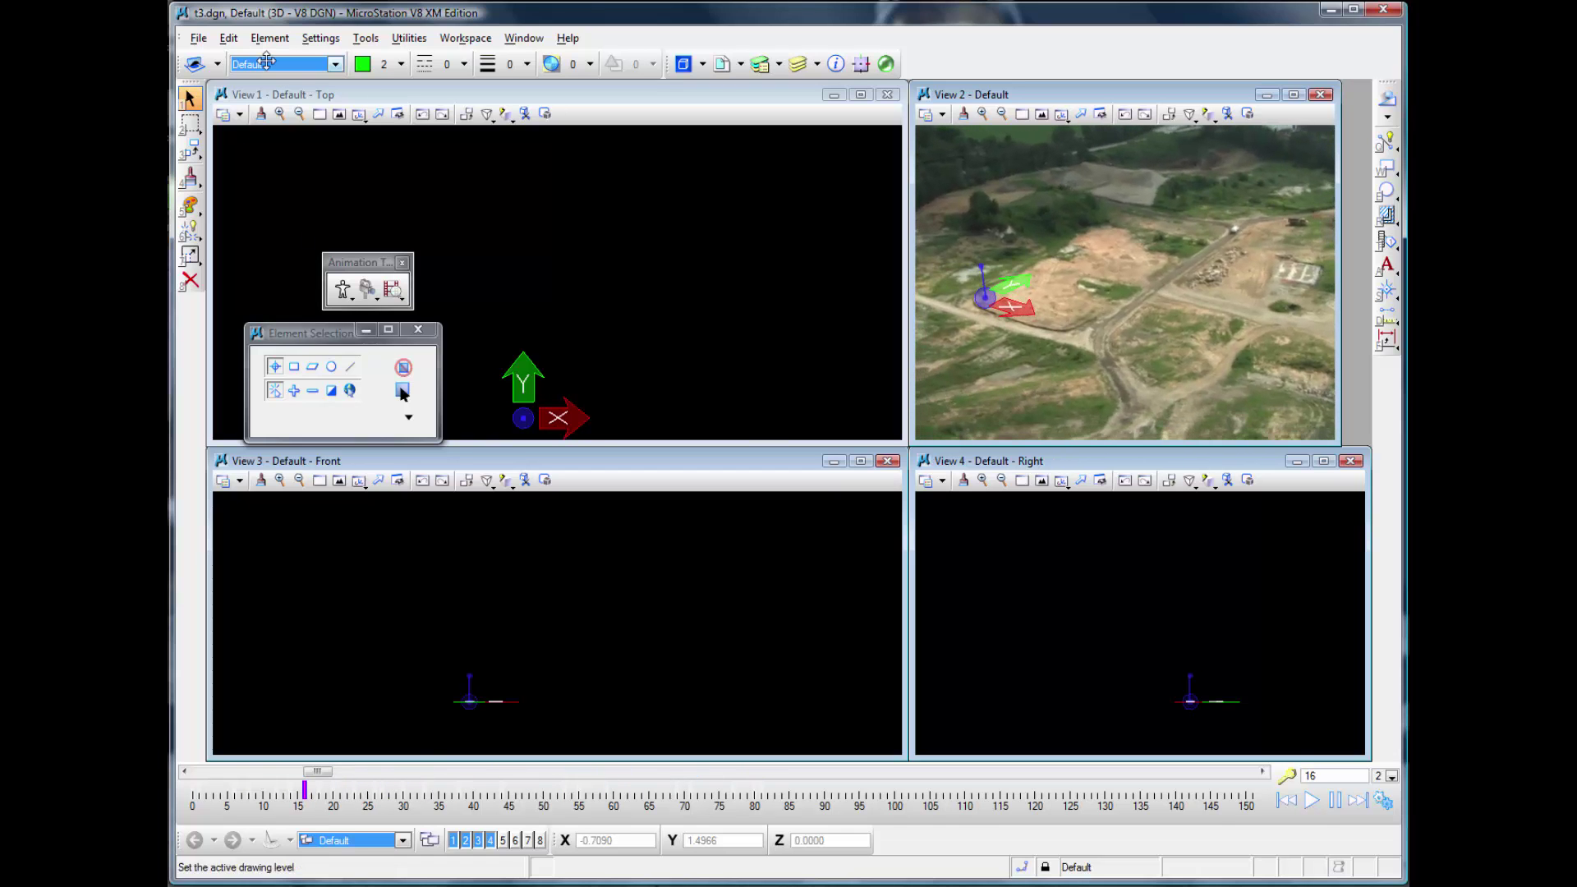
click(320, 39)
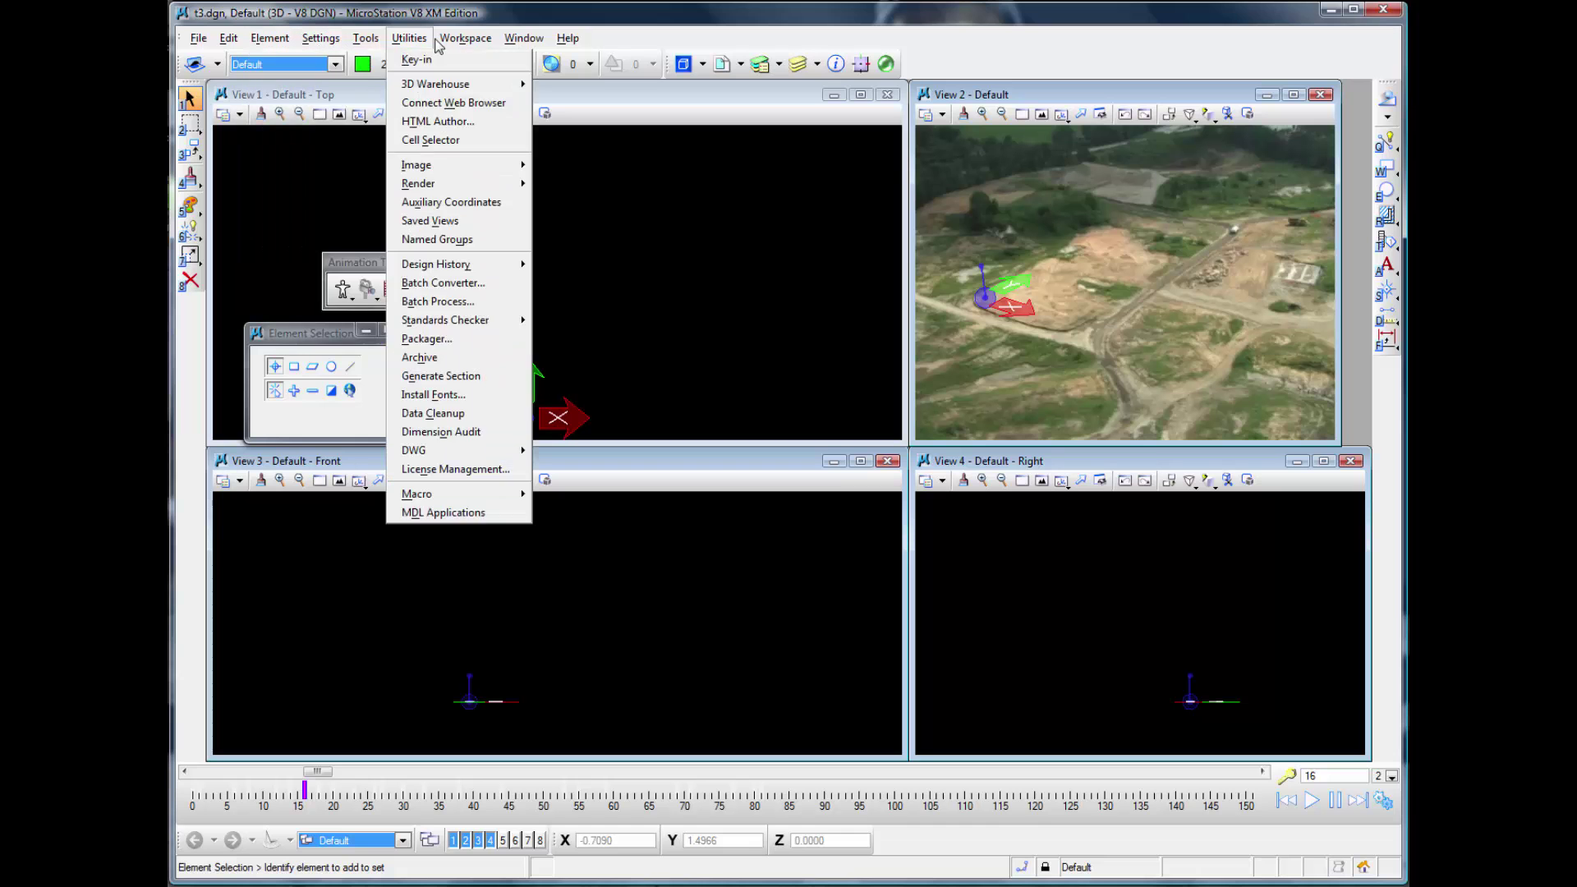
mouse_move(366, 38)
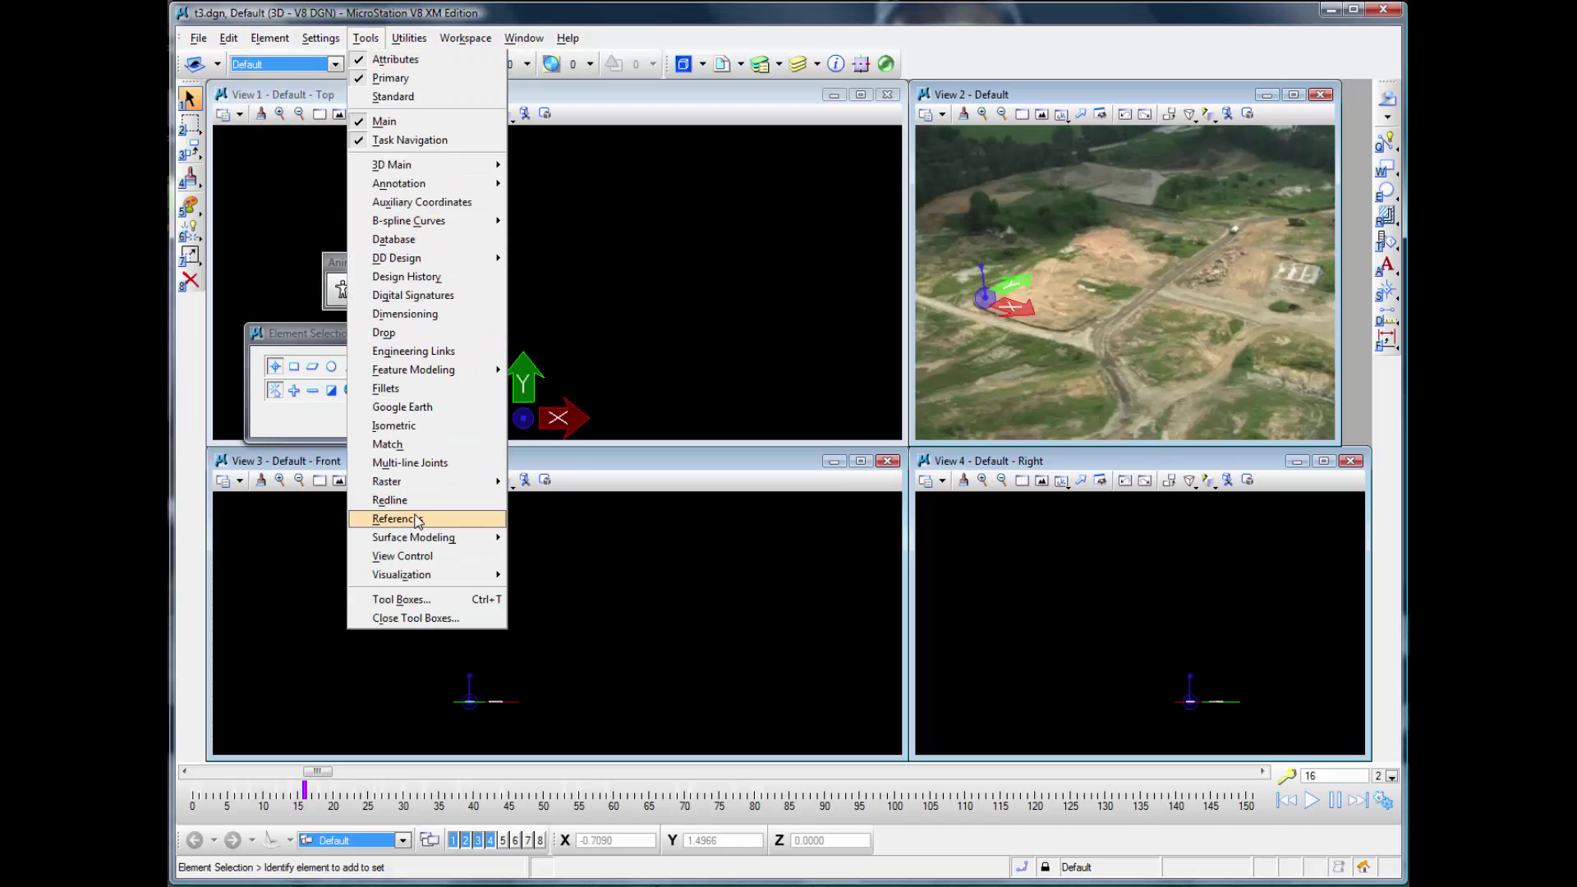
mouse_move(454, 488)
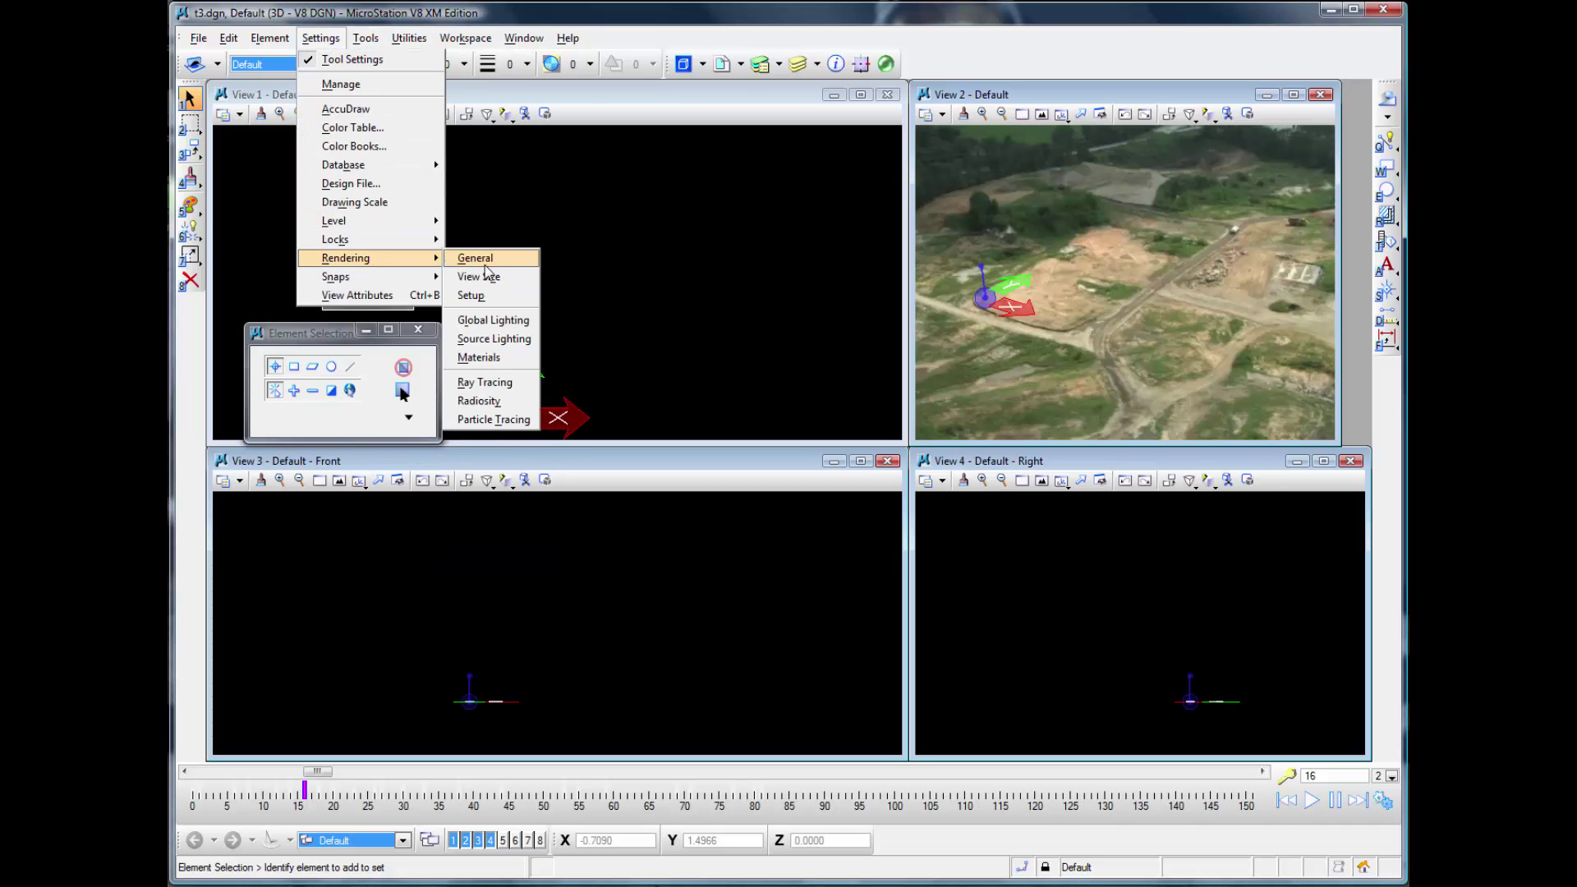
click(499, 284)
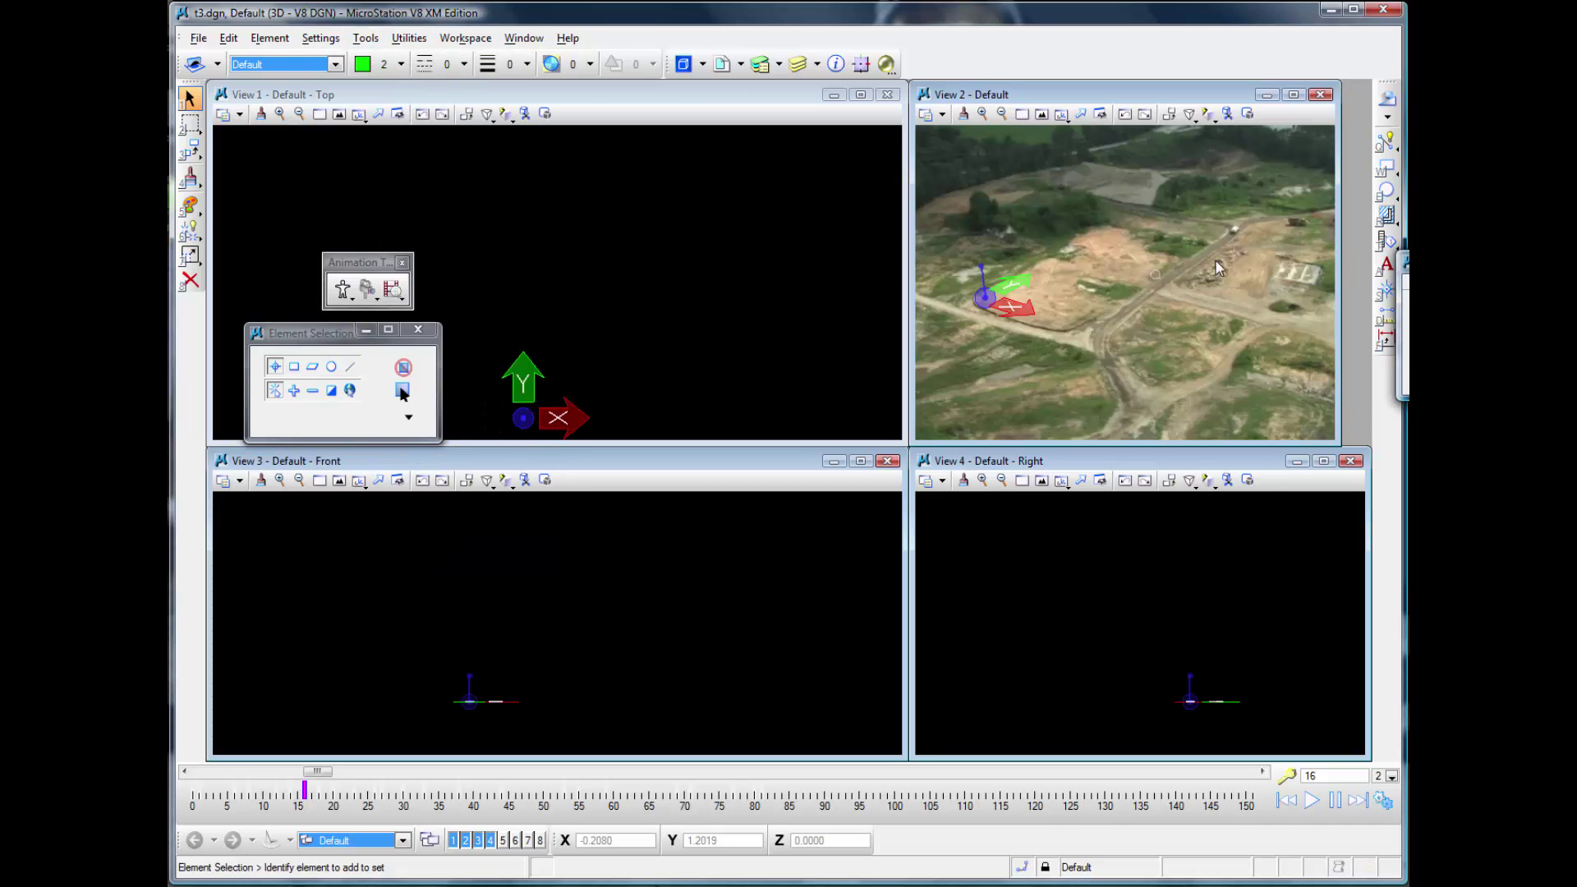
drag(736, 256, 612, 257)
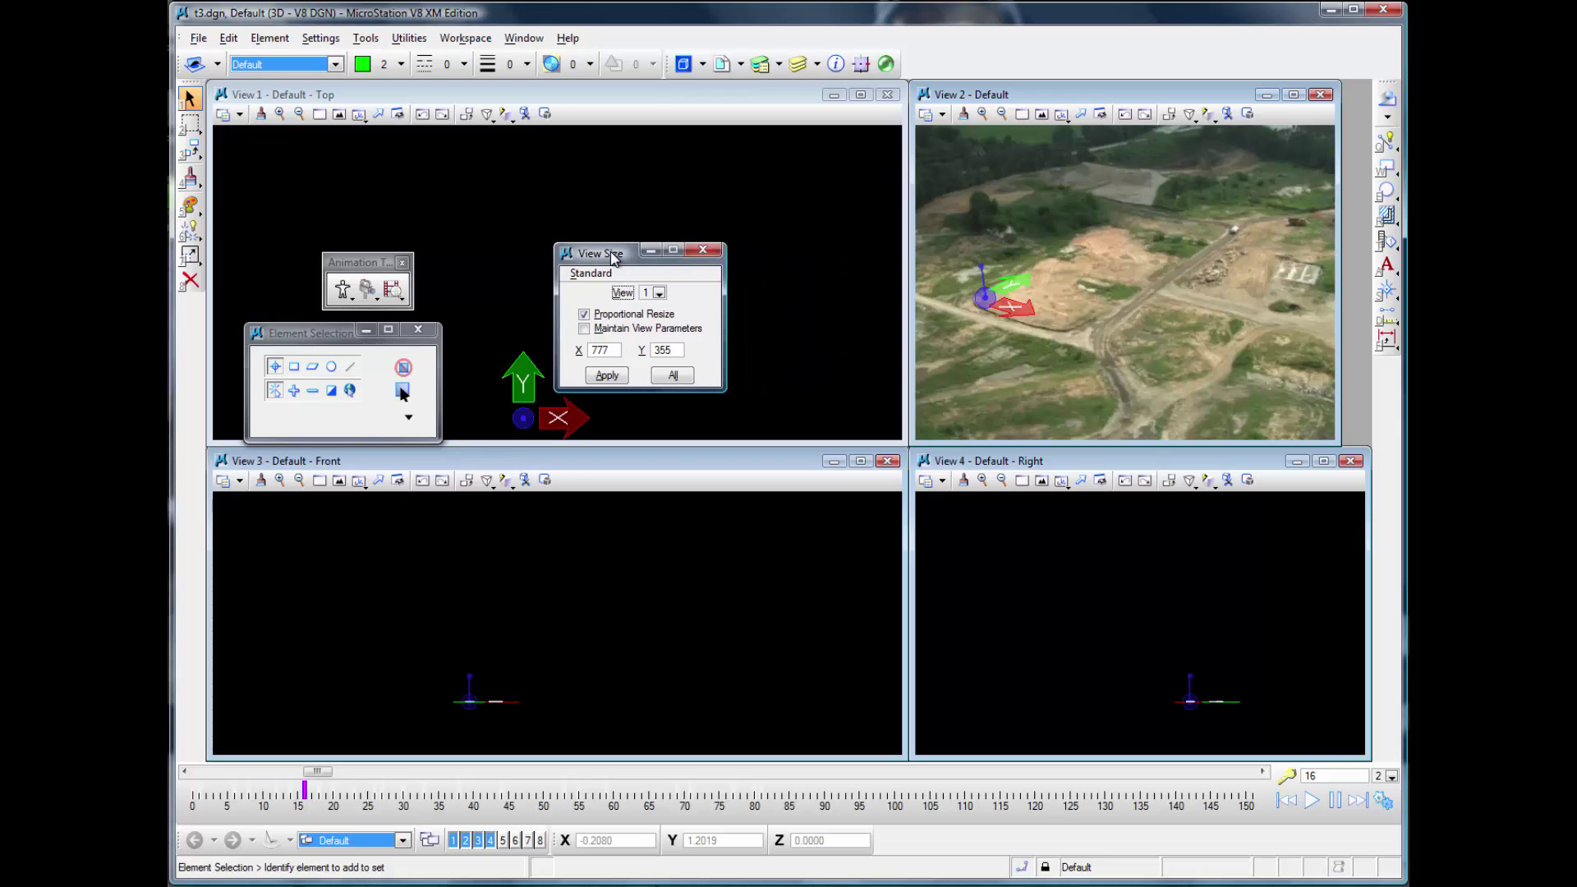
click(660, 293)
click(663, 309)
double_click(612, 352)
key(Tab)
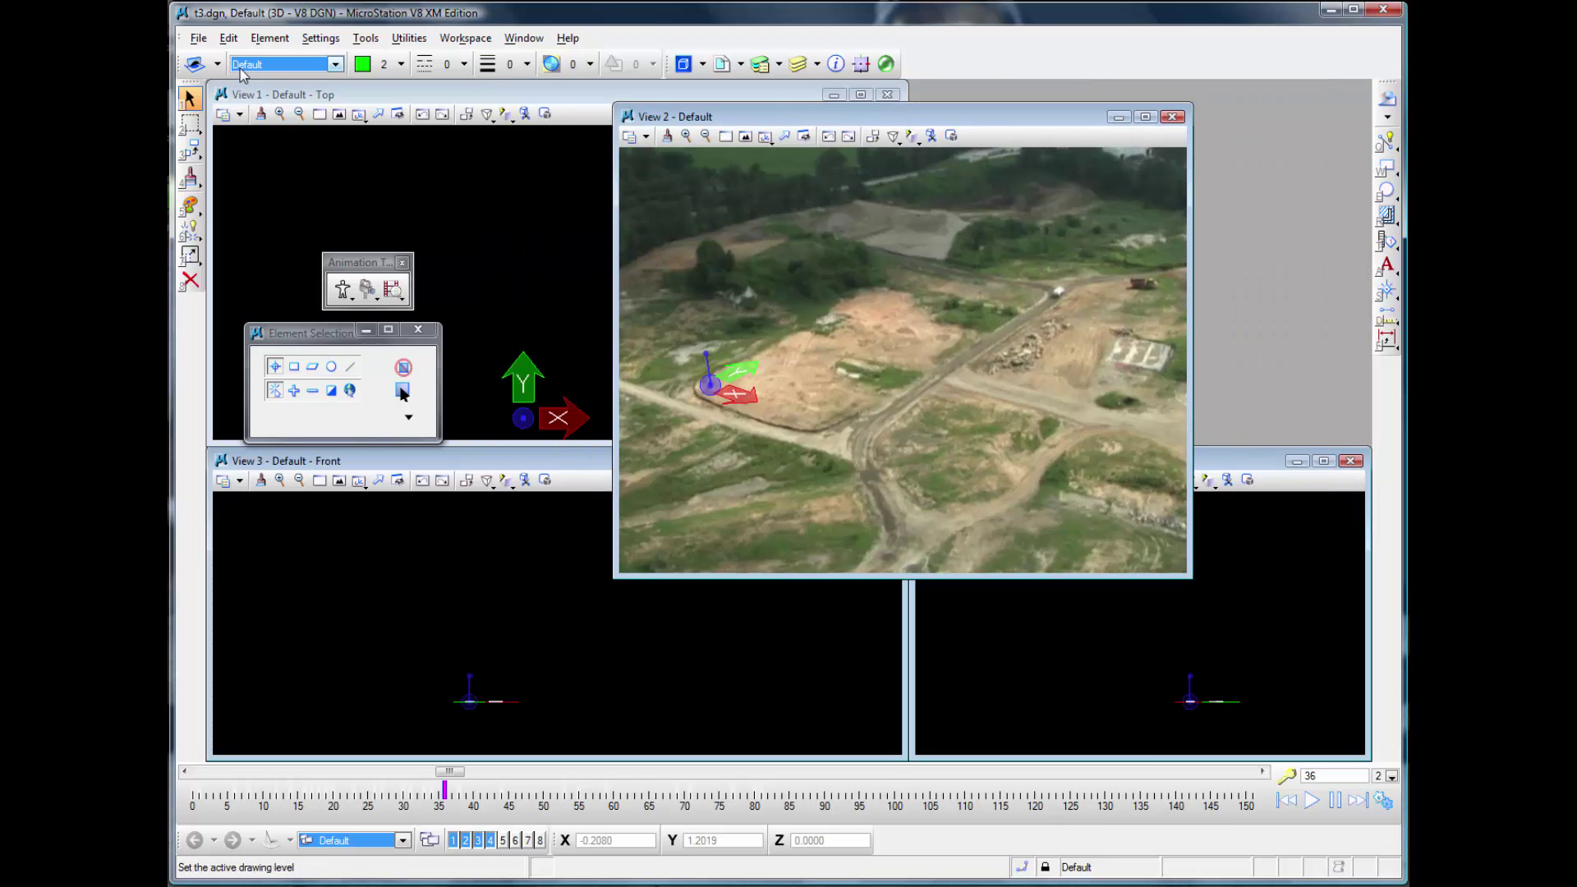
Import house_in_place.stl from C:\Shots\BenDemo as a mesh.
click(199, 38)
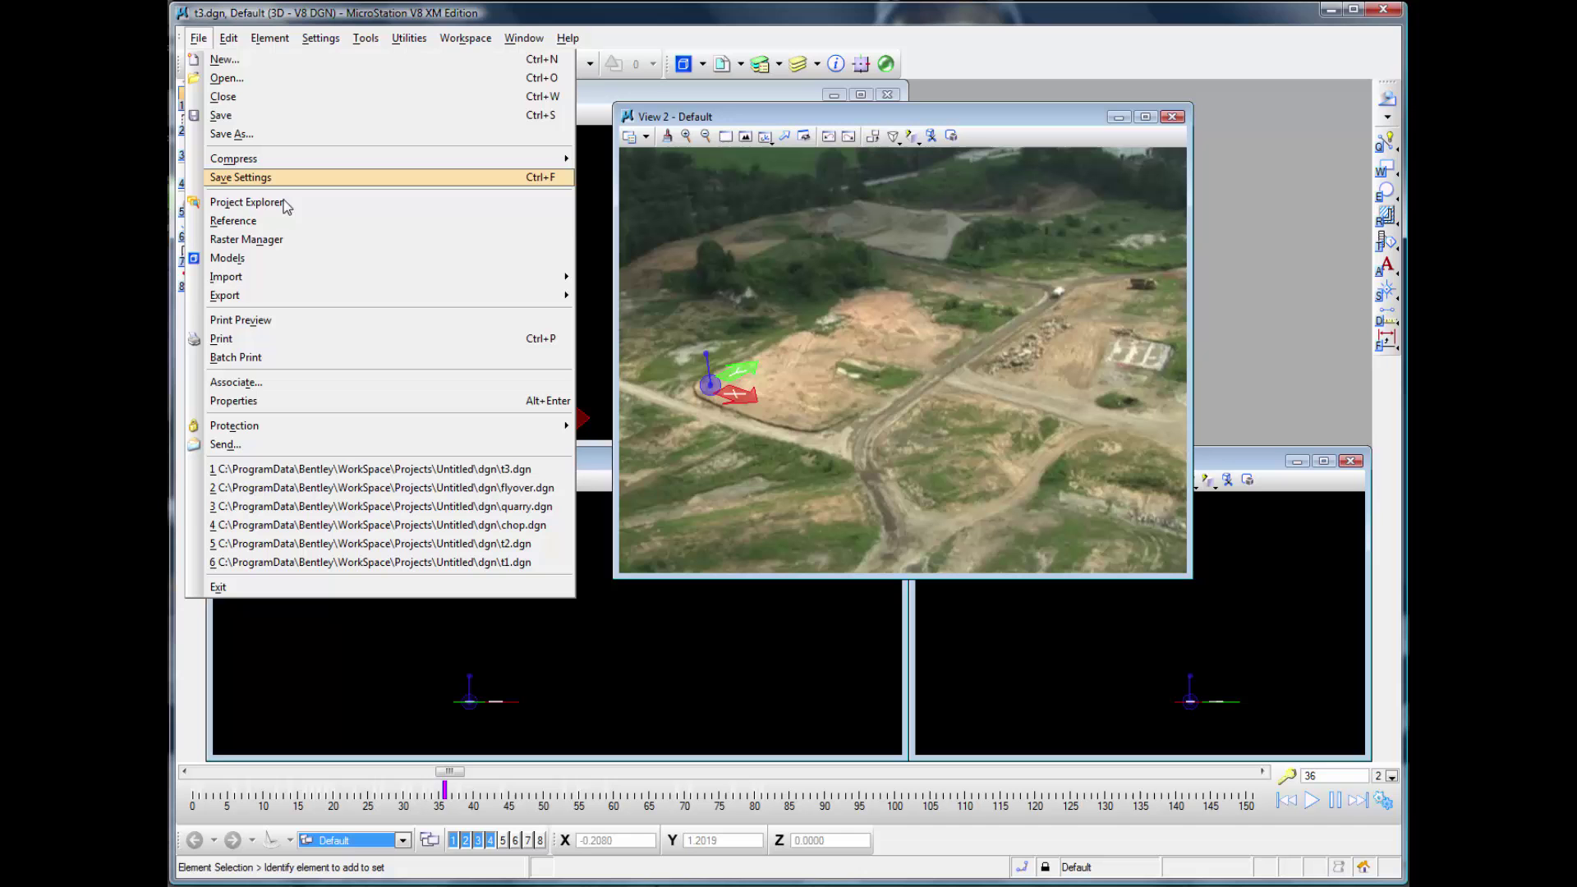
mouse_move(407, 279)
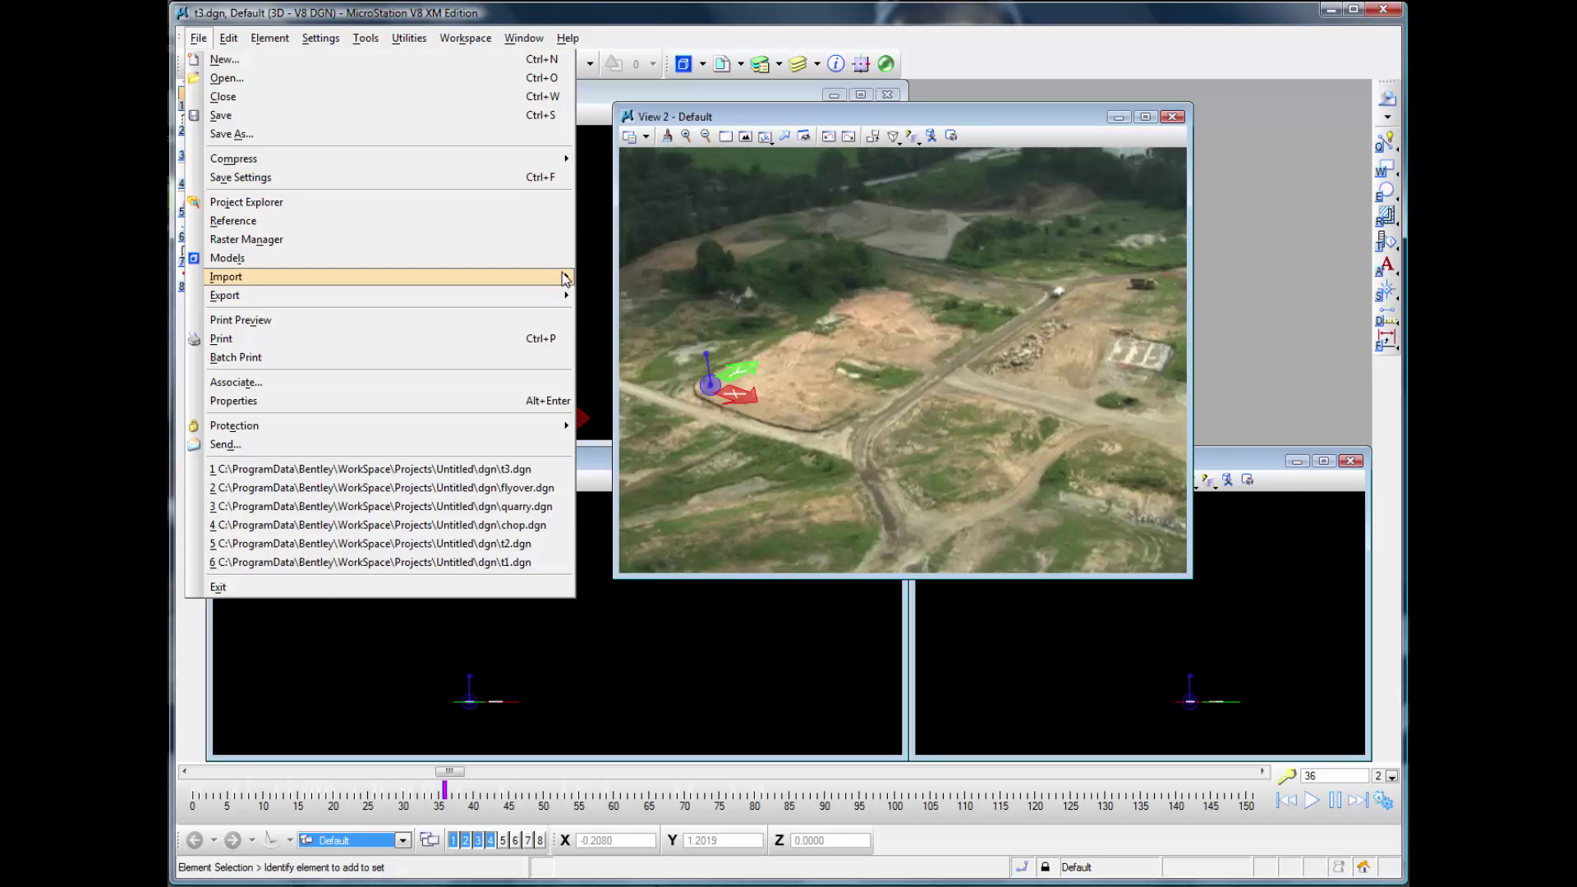
click(633, 371)
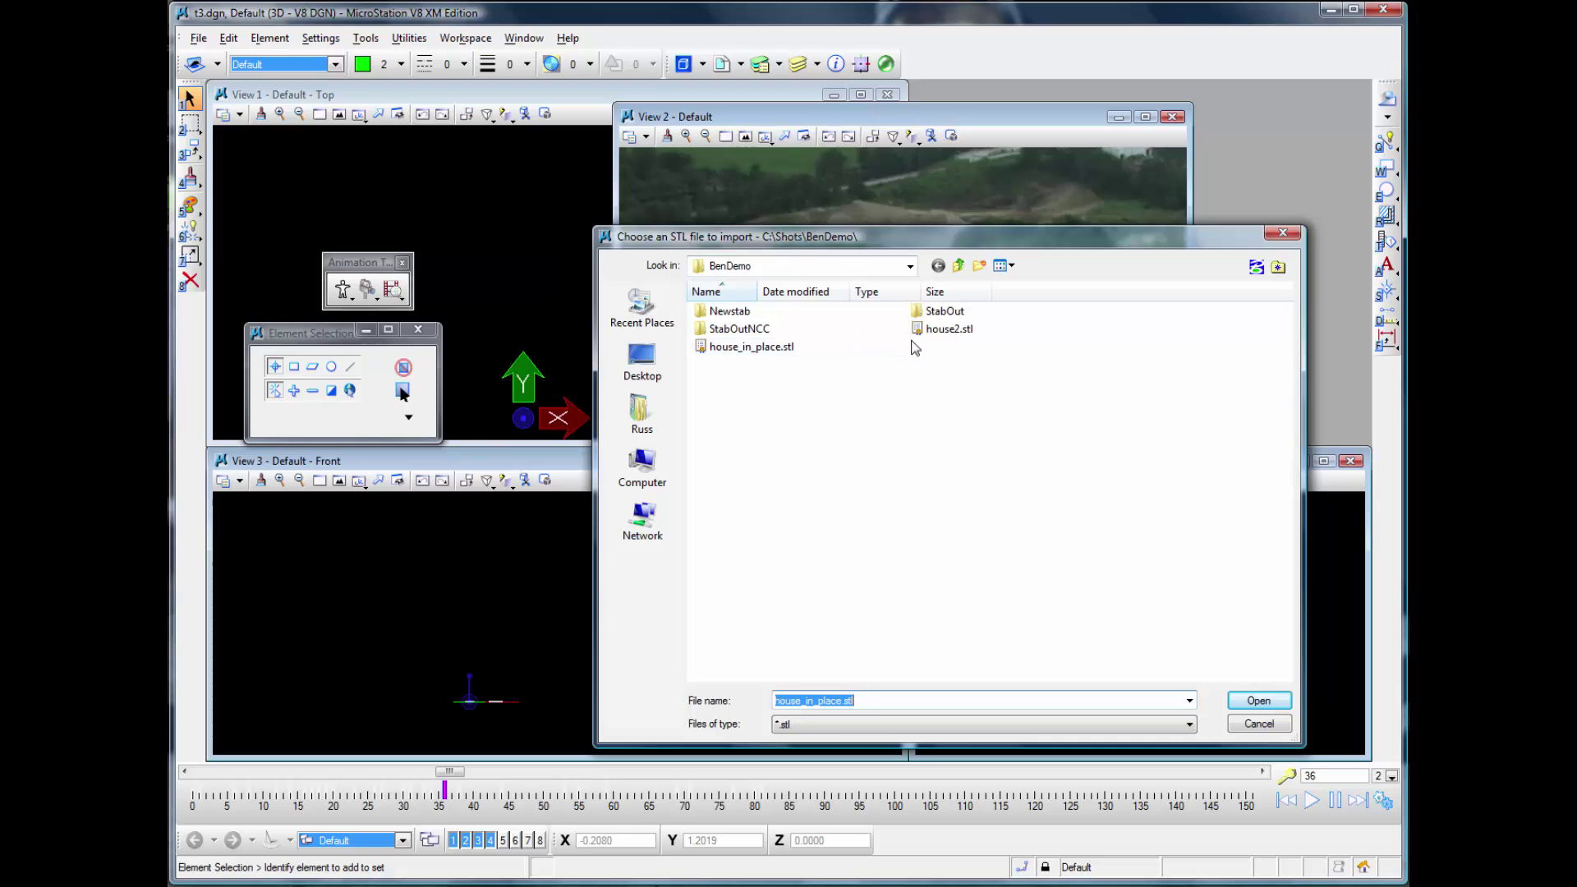
click(787, 346)
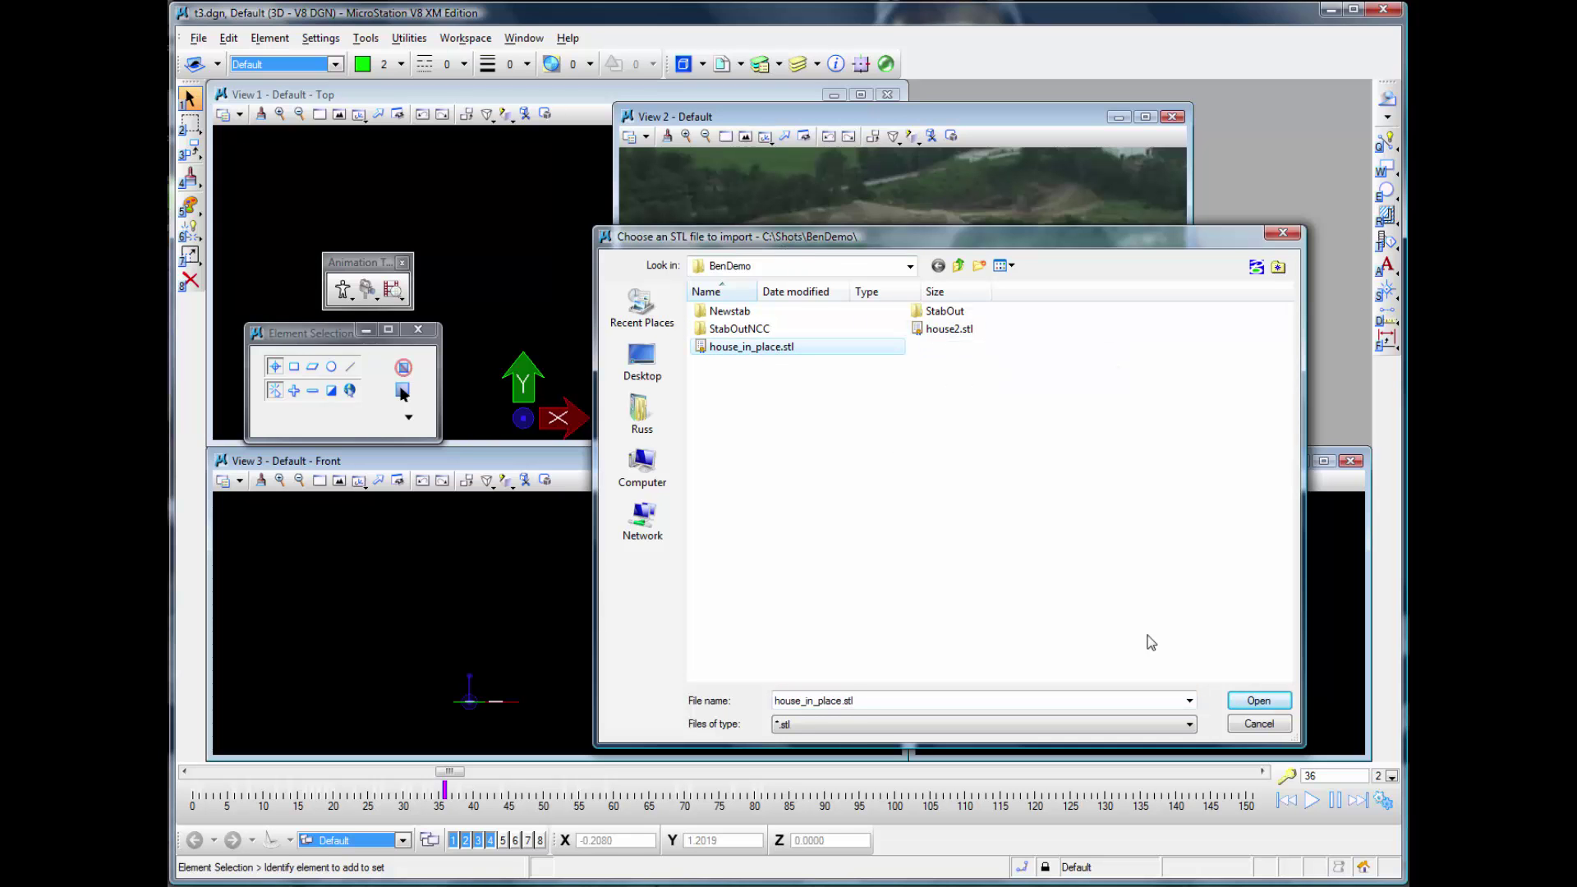
click(1258, 702)
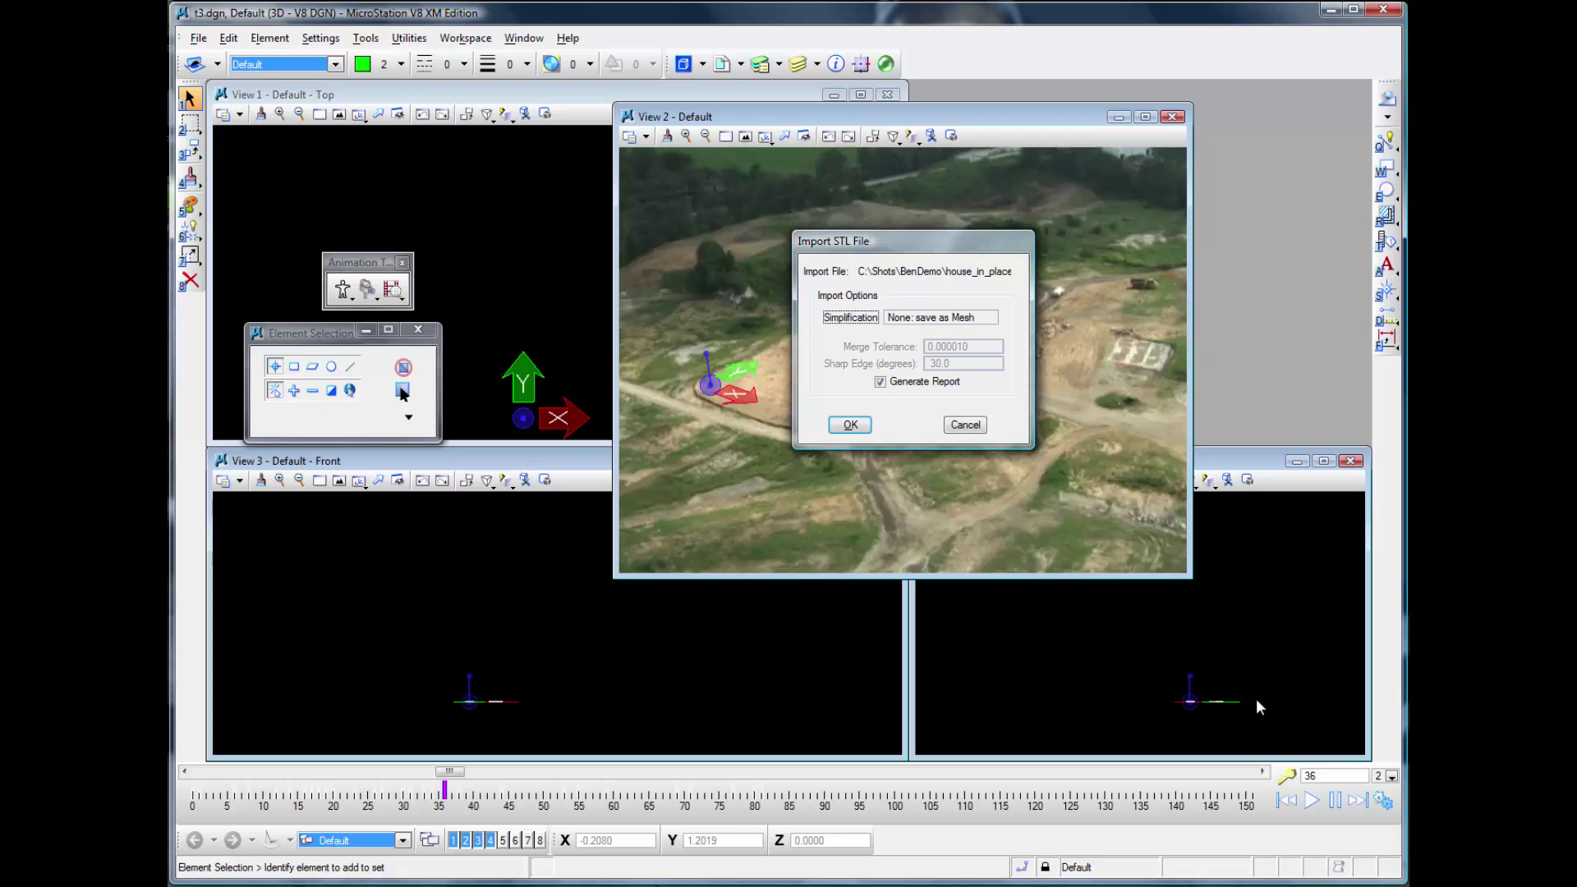
click(851, 424)
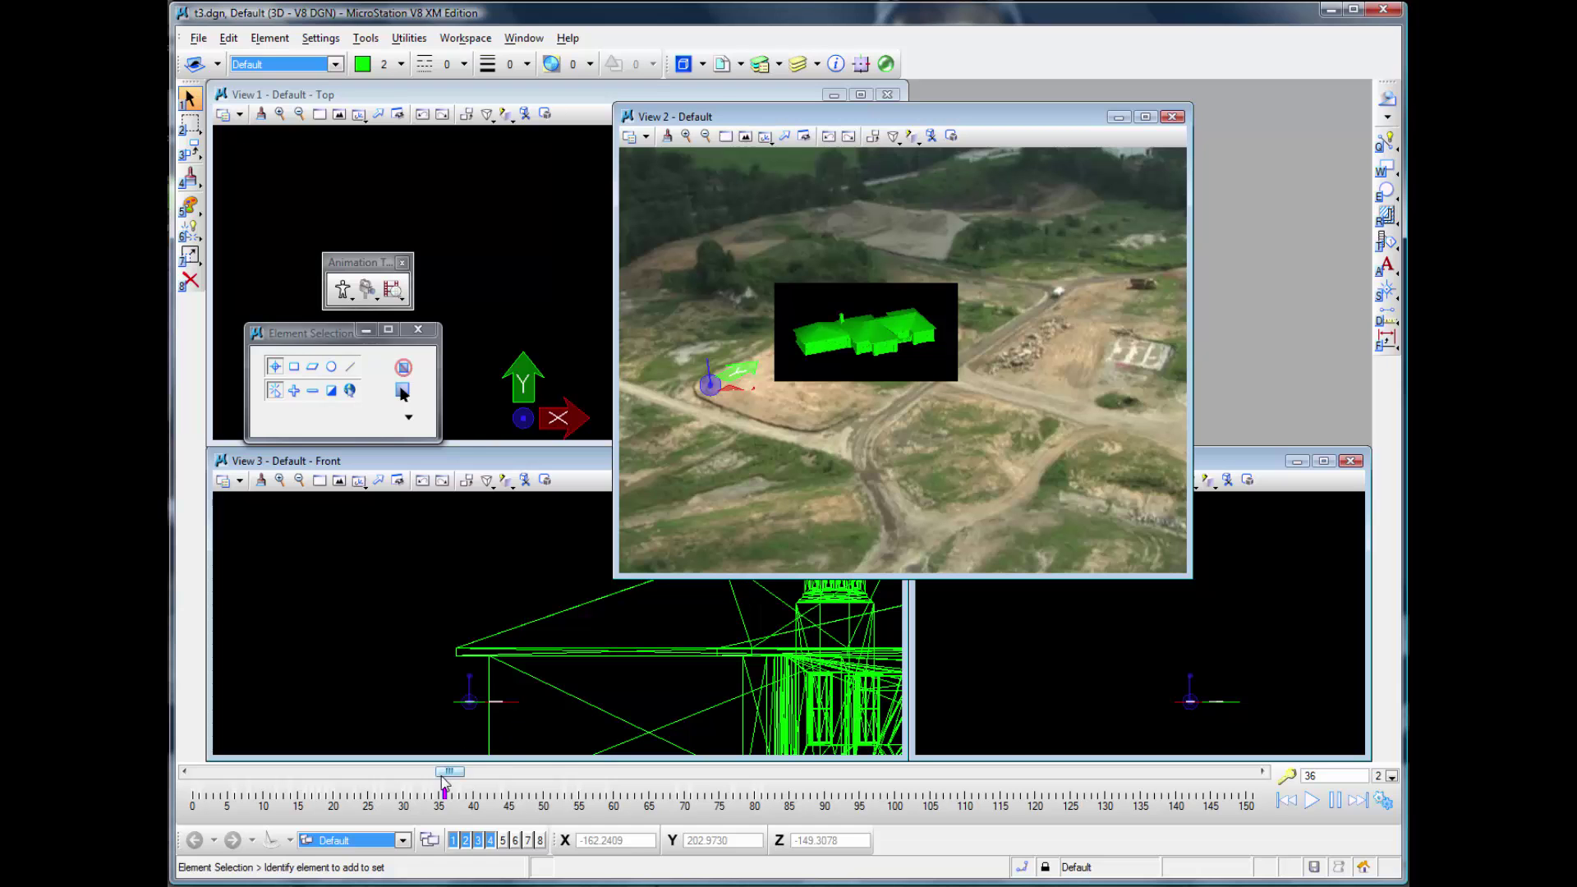
Scrub the timeline to frame 130 and back to 0, then play the flyover.
drag(444, 775, 1004, 773)
drag(869, 784, 192, 785)
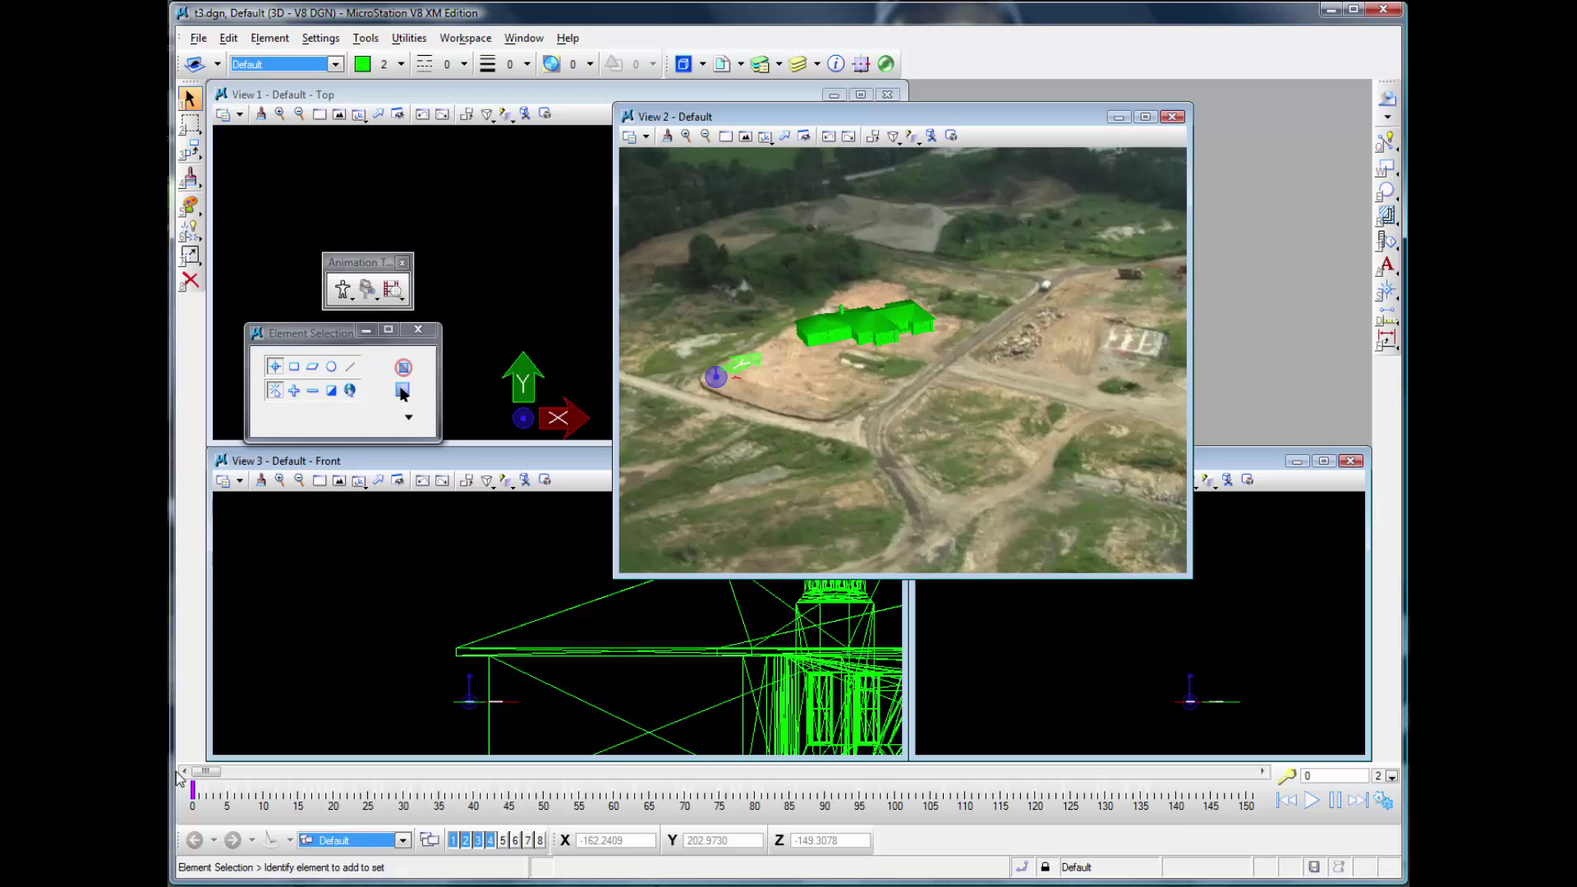
click(1313, 804)
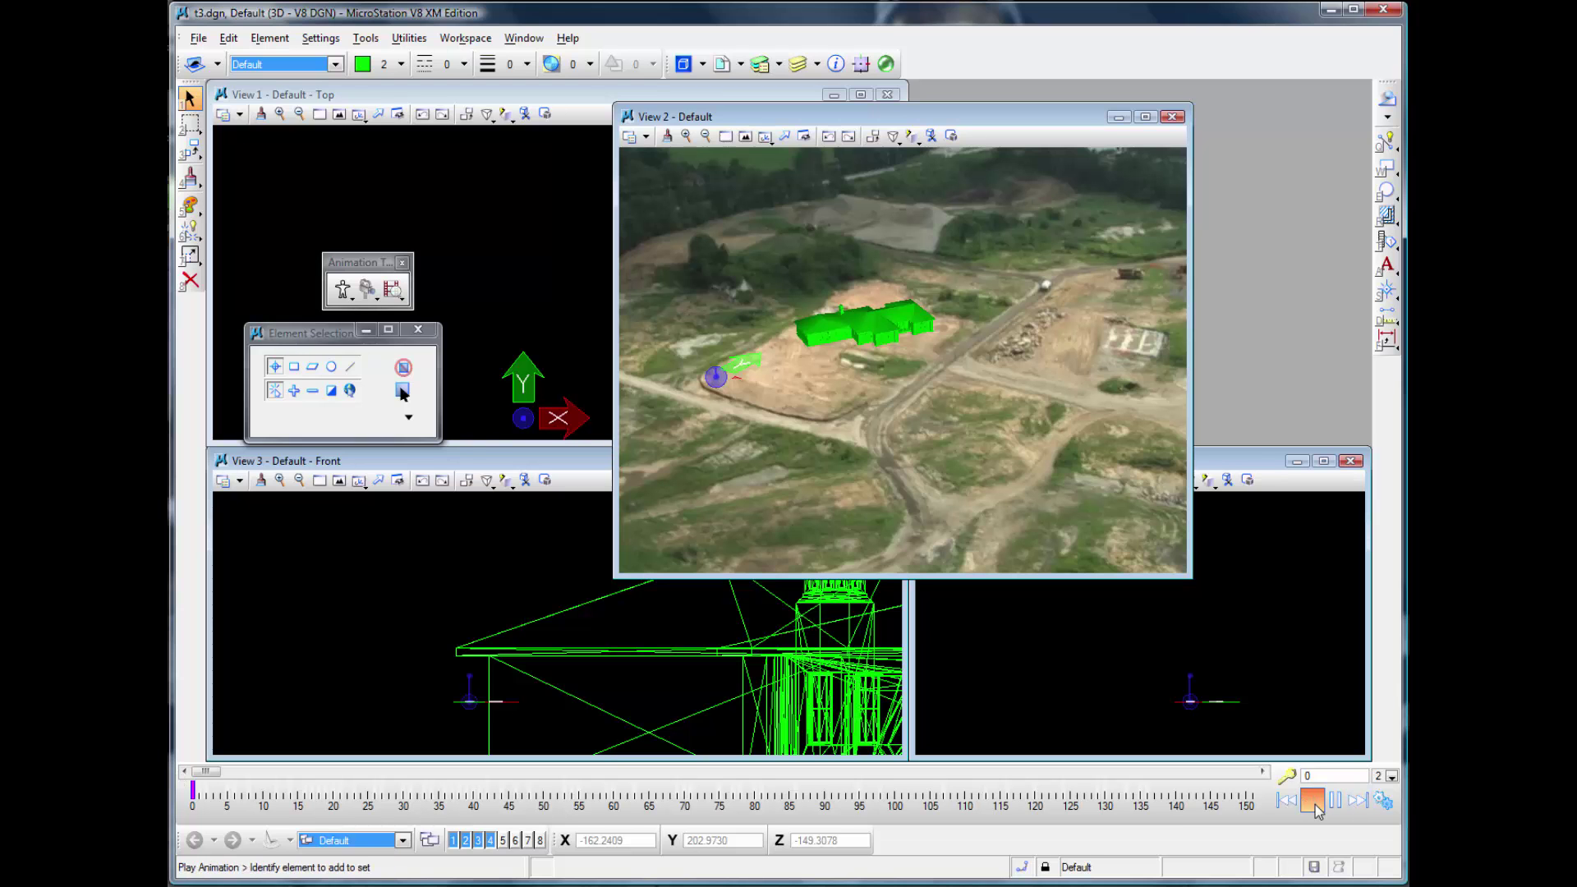